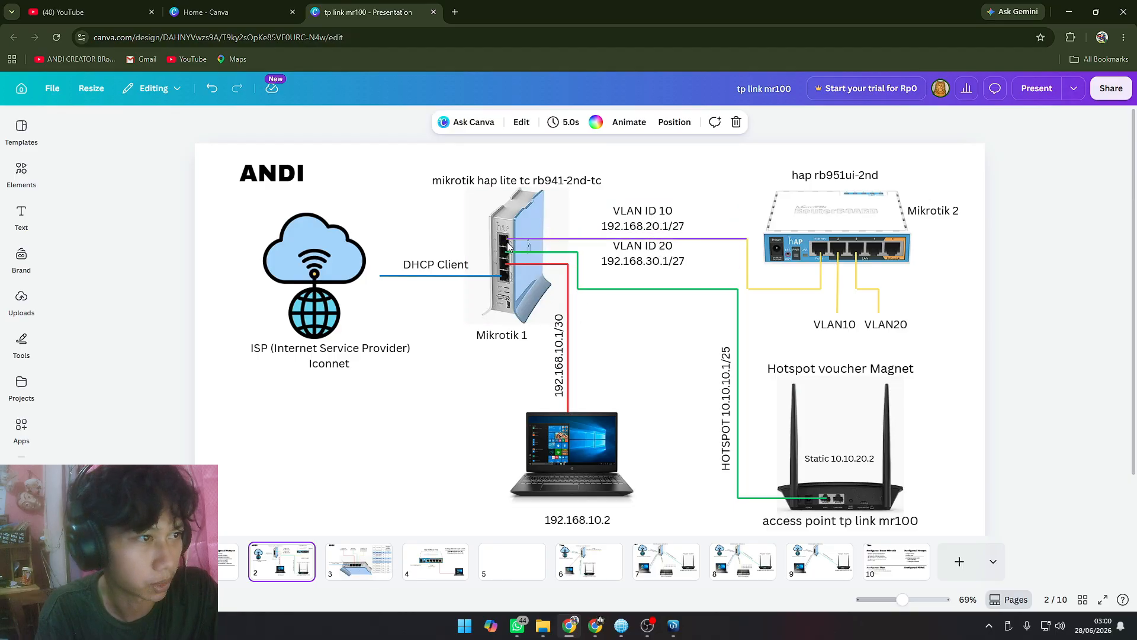
# Step: Switch to WinBox and create a VLAN interface named VLAN1 with VLAN ID 10 on interface ether4
pyautogui.hotkey('alt', 'Tab')
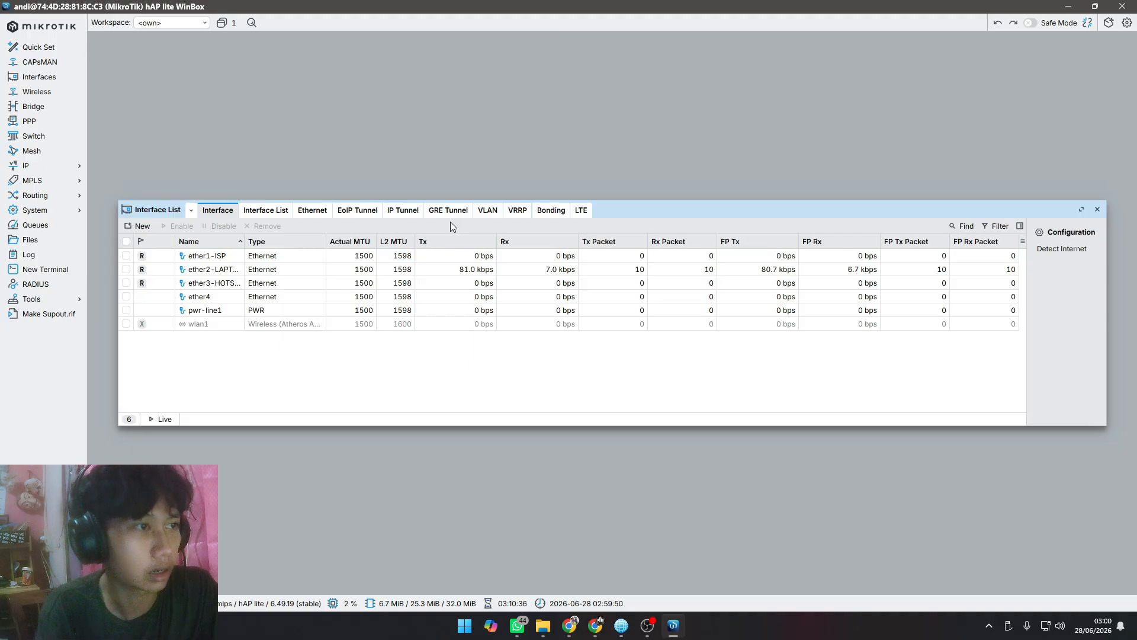
pyautogui.click(485, 212)
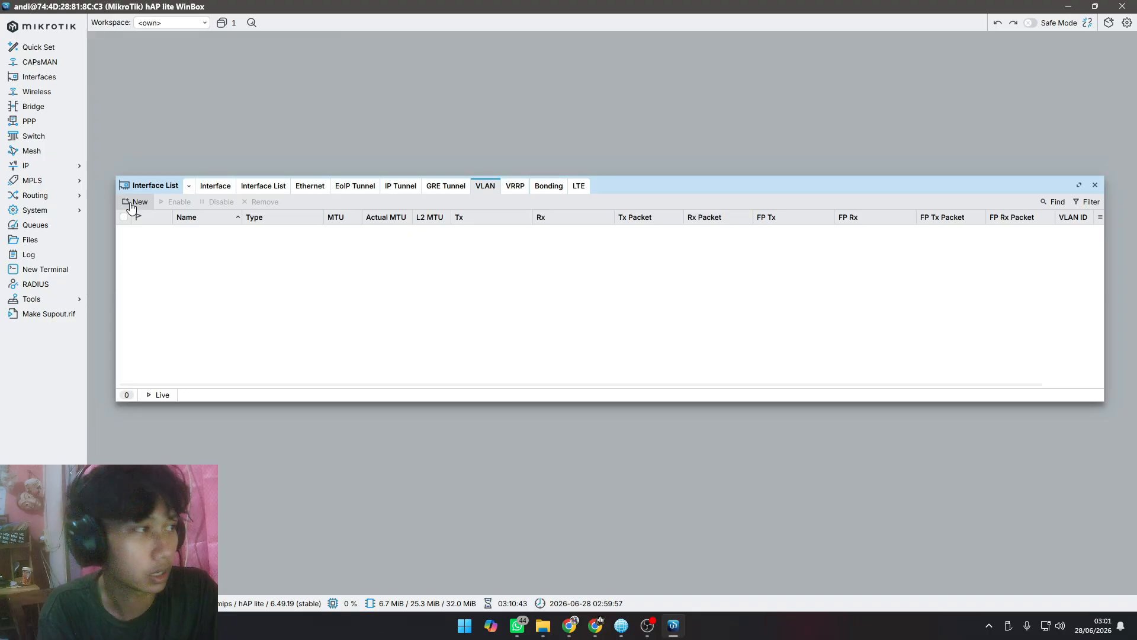
pyautogui.click(132, 203)
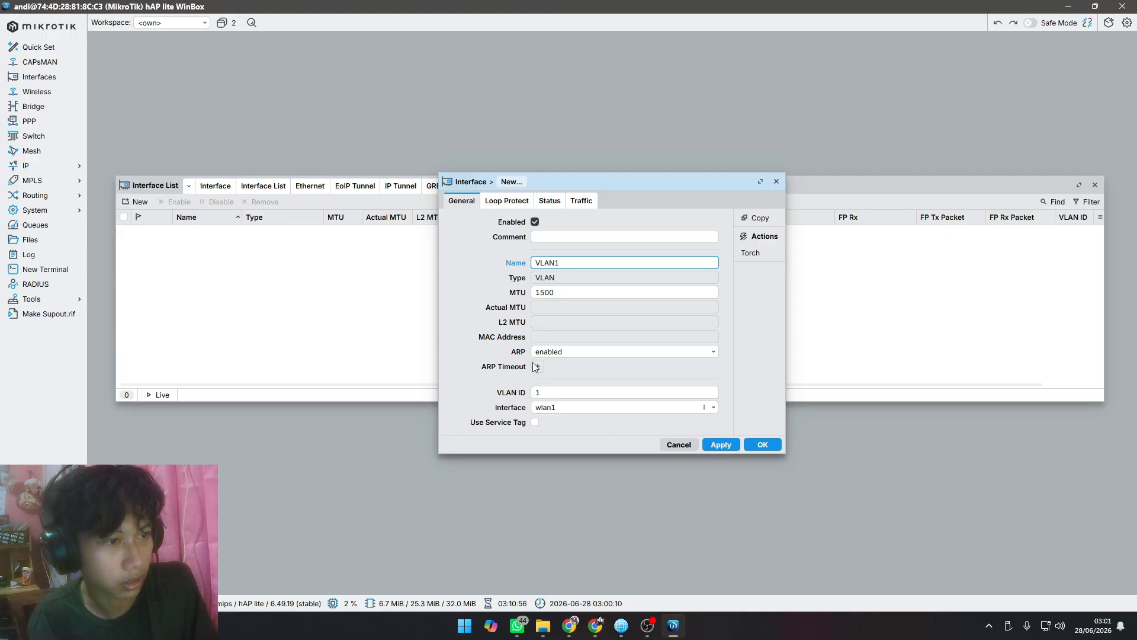
pyautogui.click(555, 393)
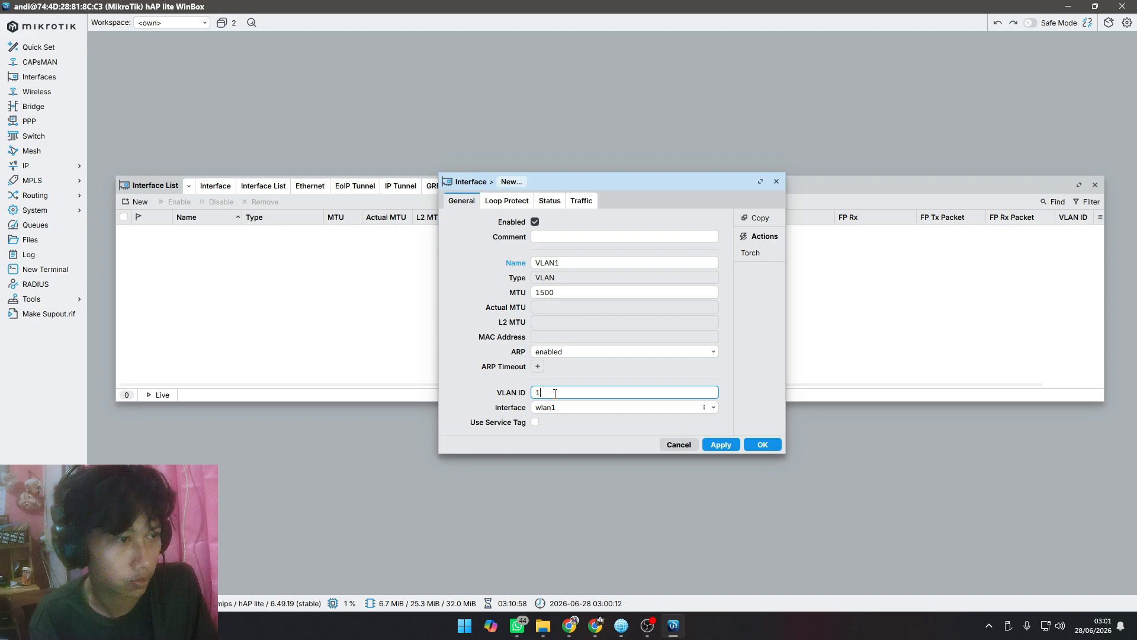
pyautogui.write('0')
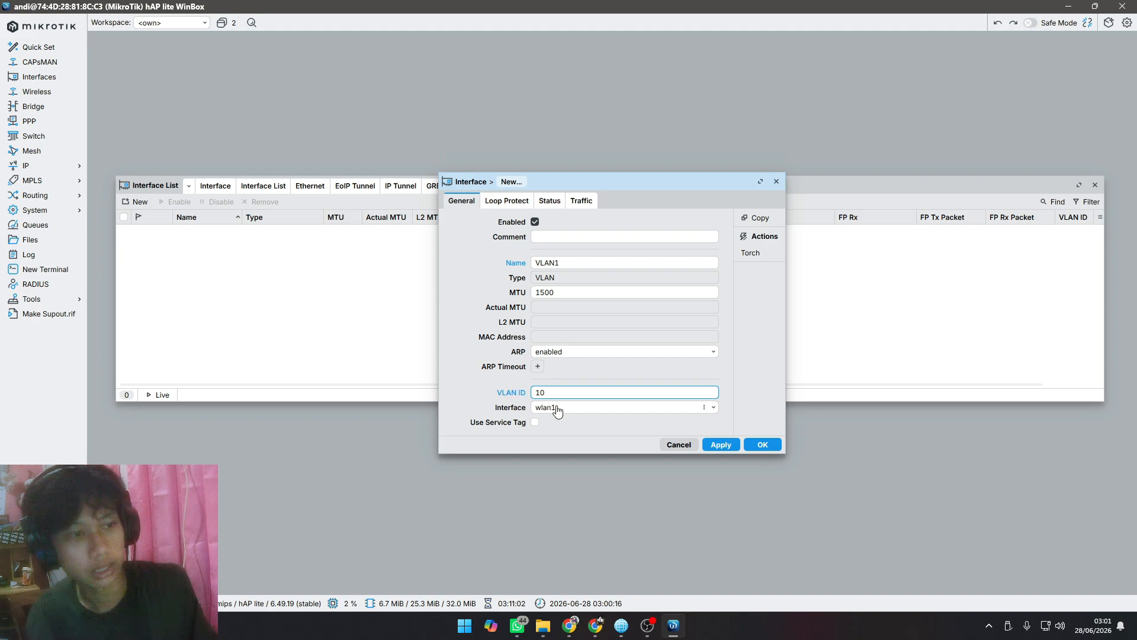
pyautogui.click(557, 408)
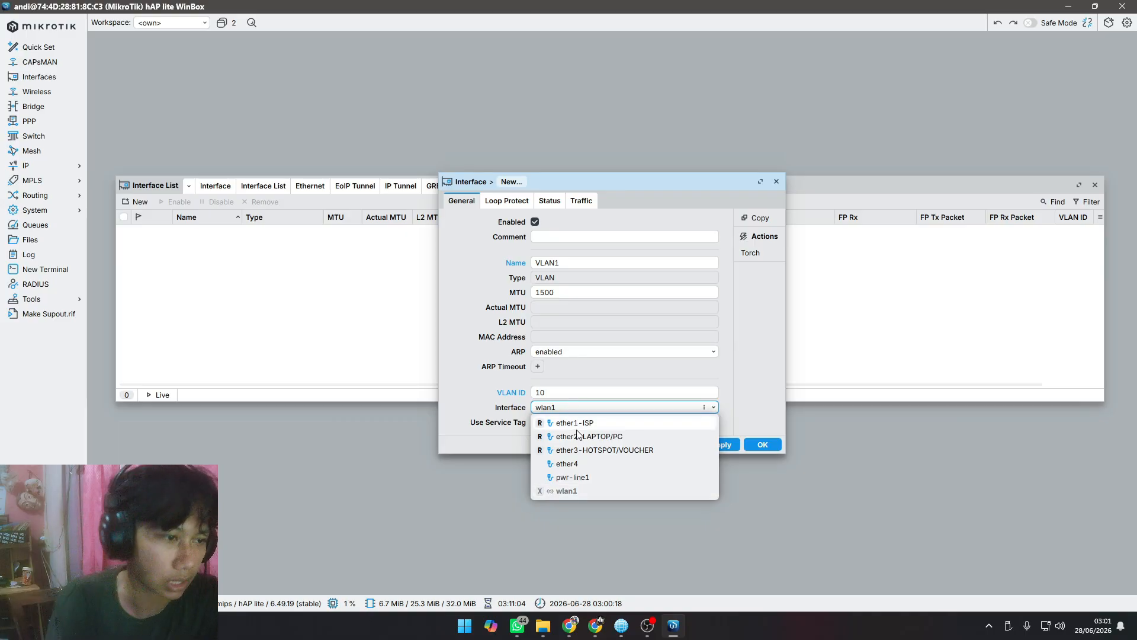
pyautogui.click(577, 464)
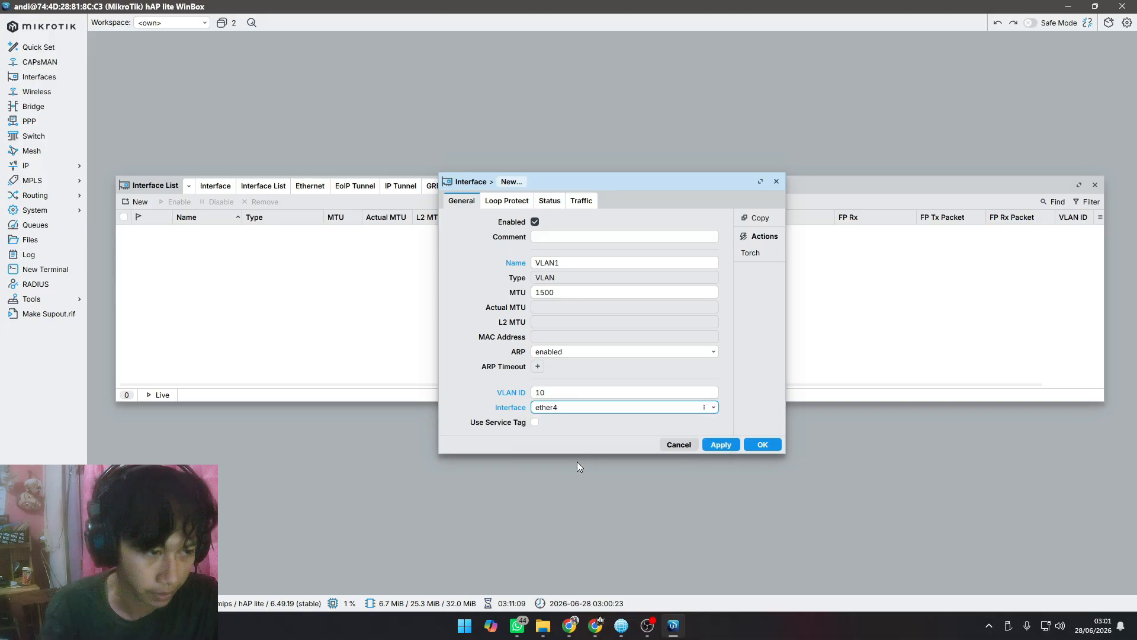
pyautogui.click(722, 444)
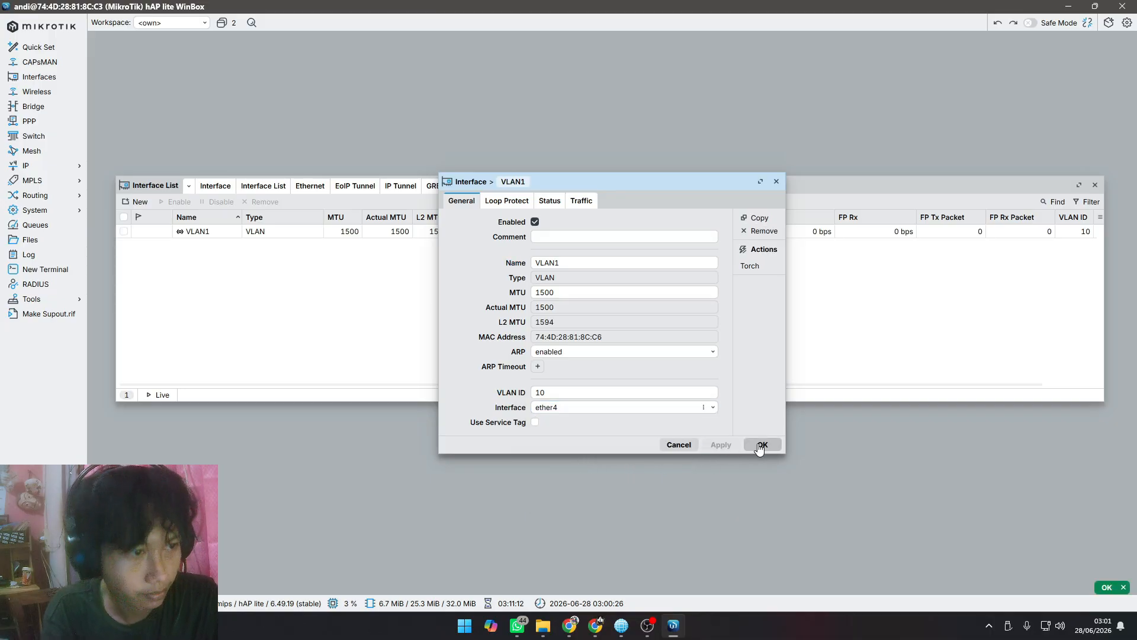
pyautogui.click(762, 444)
# Step: Rename the ether4 interface as ether4-VLAN
pyautogui.click(211, 187)
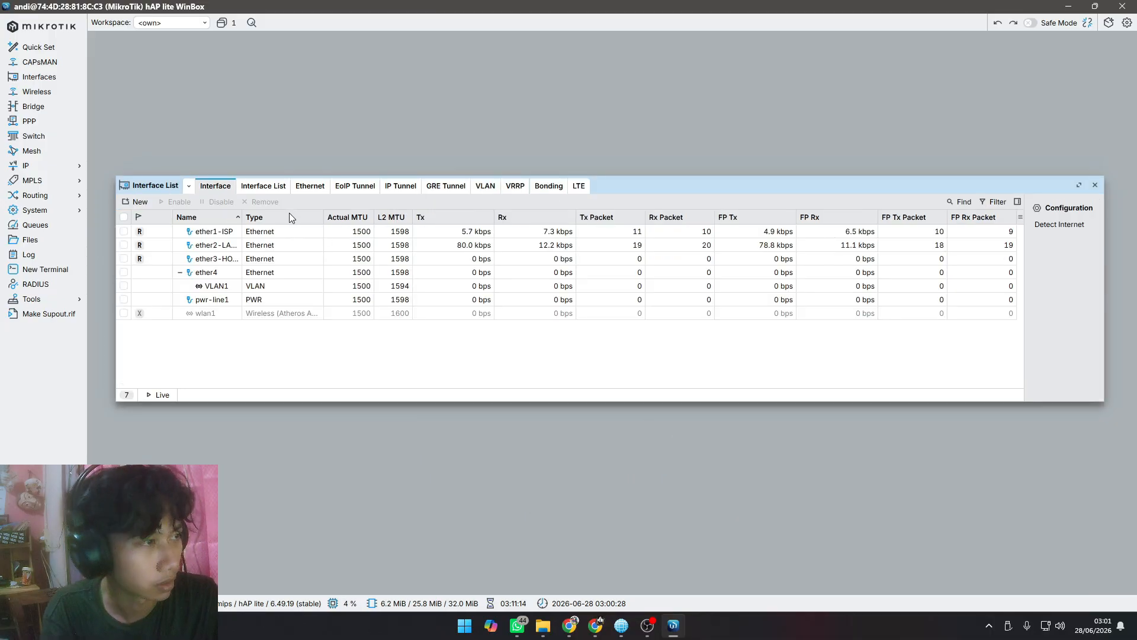
pyautogui.doubleClick(214, 275)
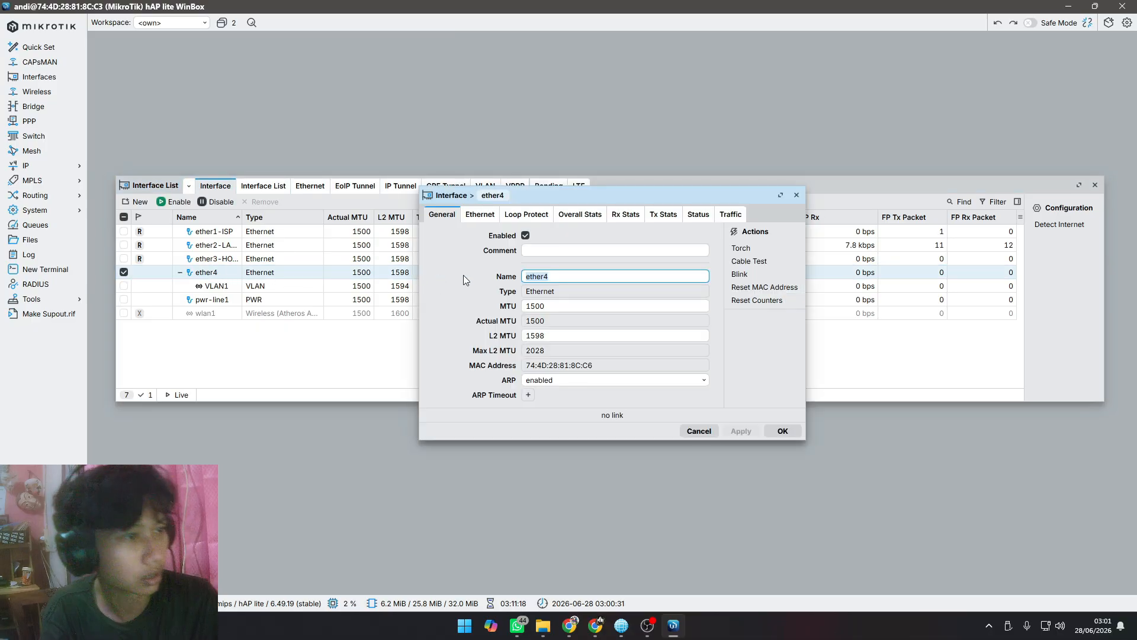
pyautogui.click(574, 277)
pyautogui.write('-')
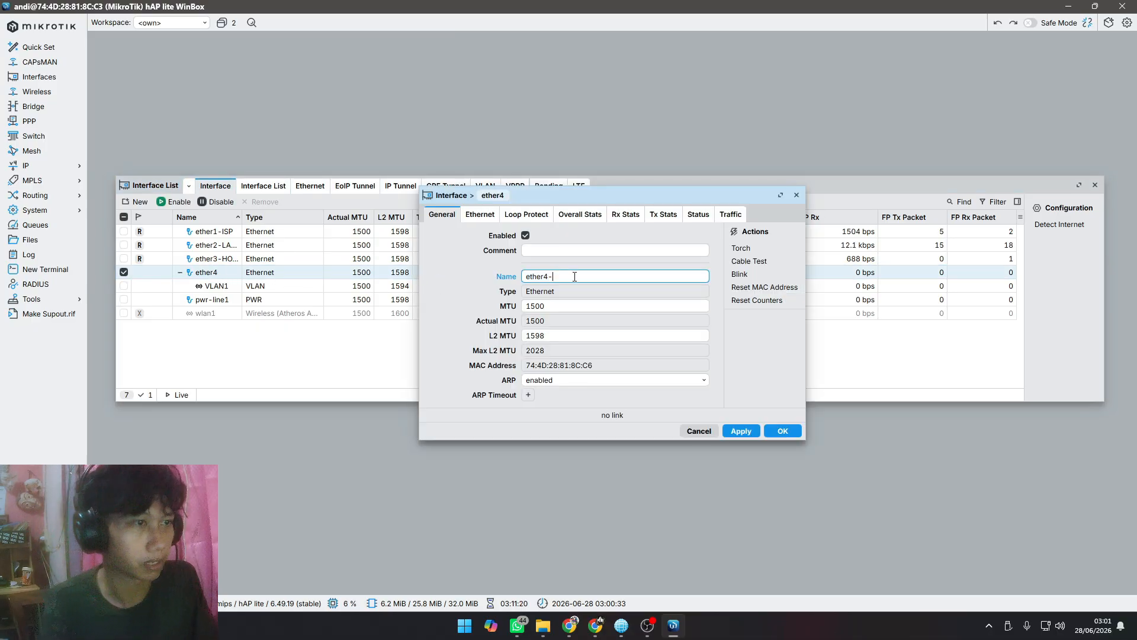
pyautogui.write('VLAN')
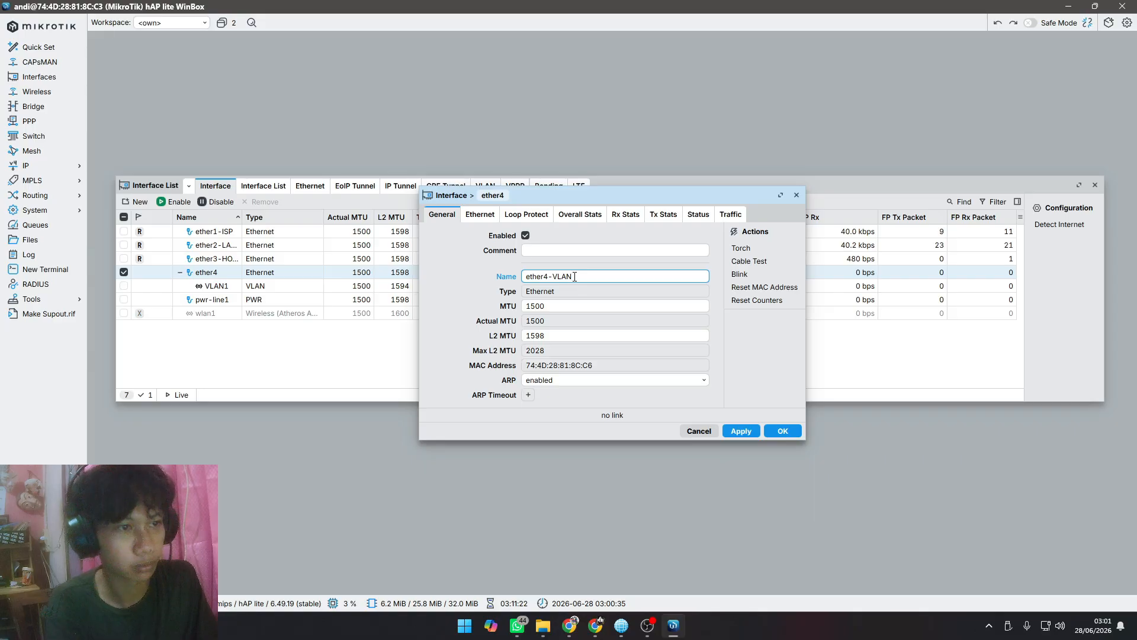
pyautogui.click(741, 431)
pyautogui.click(780, 430)
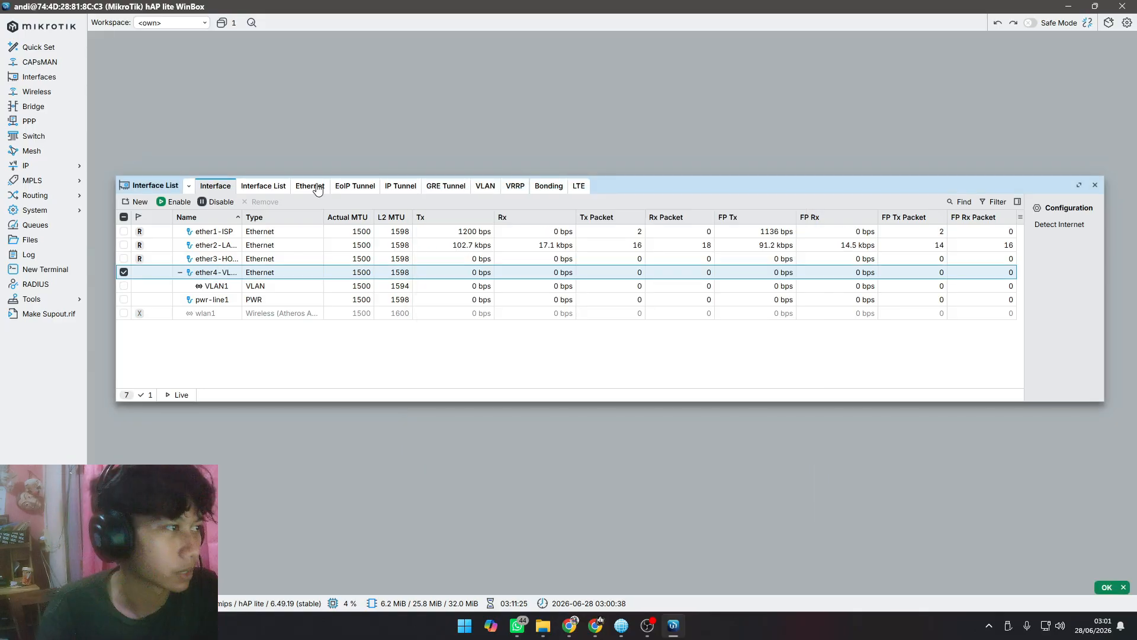
# Step: Create a second VLAN interface named VLAN2 with VLAN ID 20 on interface ether4-VLAN
pyautogui.click(310, 186)
pyautogui.click(485, 185)
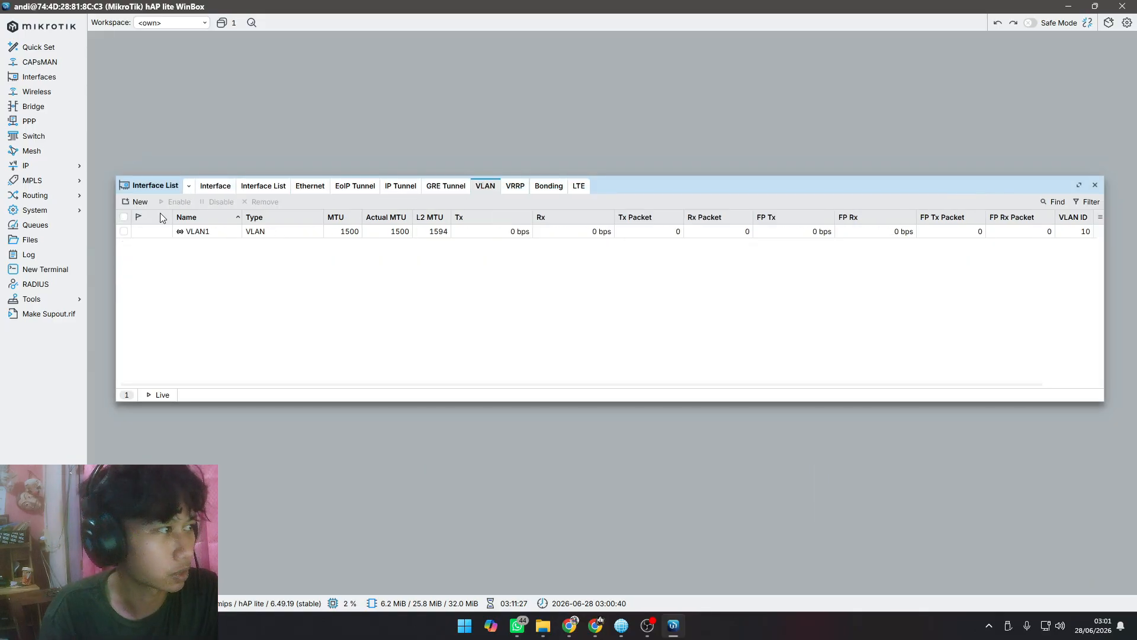
pyautogui.click(137, 201)
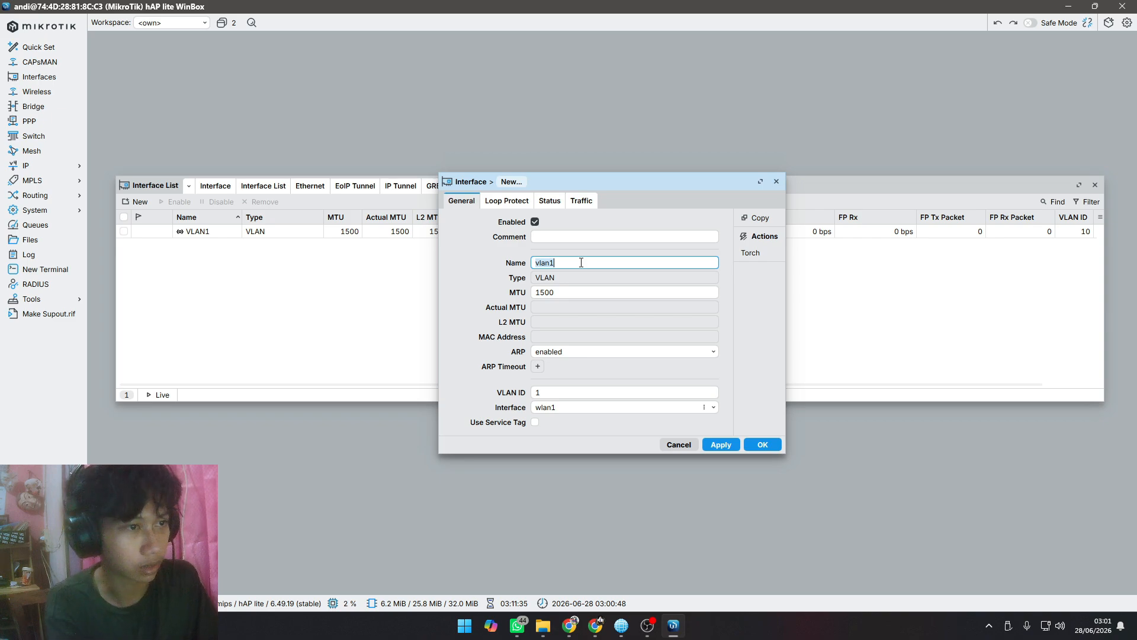
pyautogui.write('VLAN2')
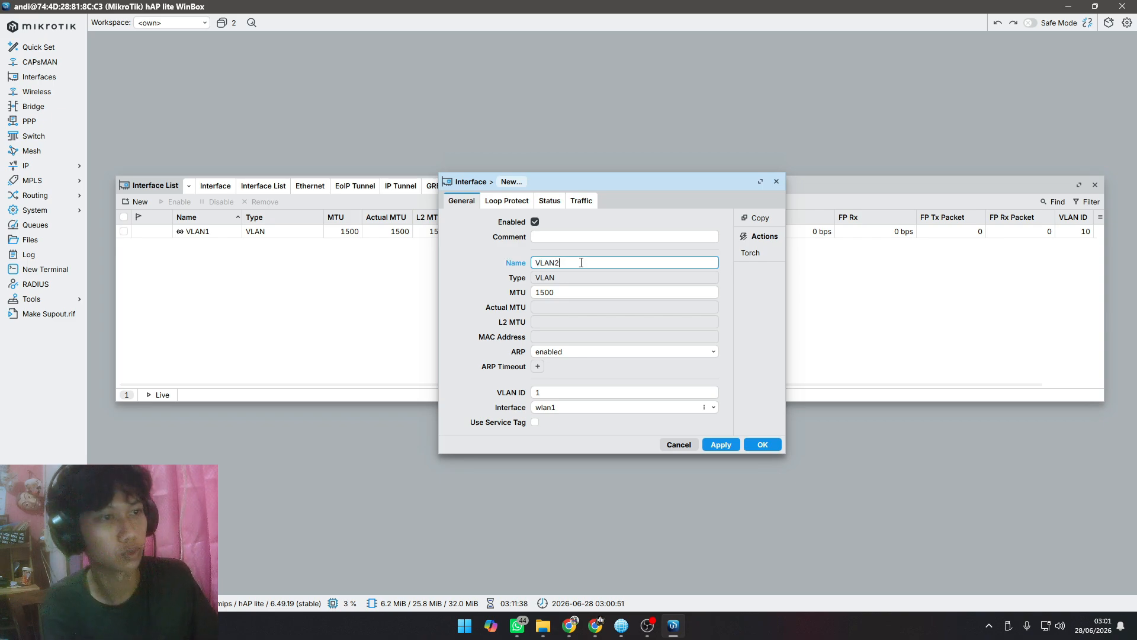
pyautogui.click(557, 394)
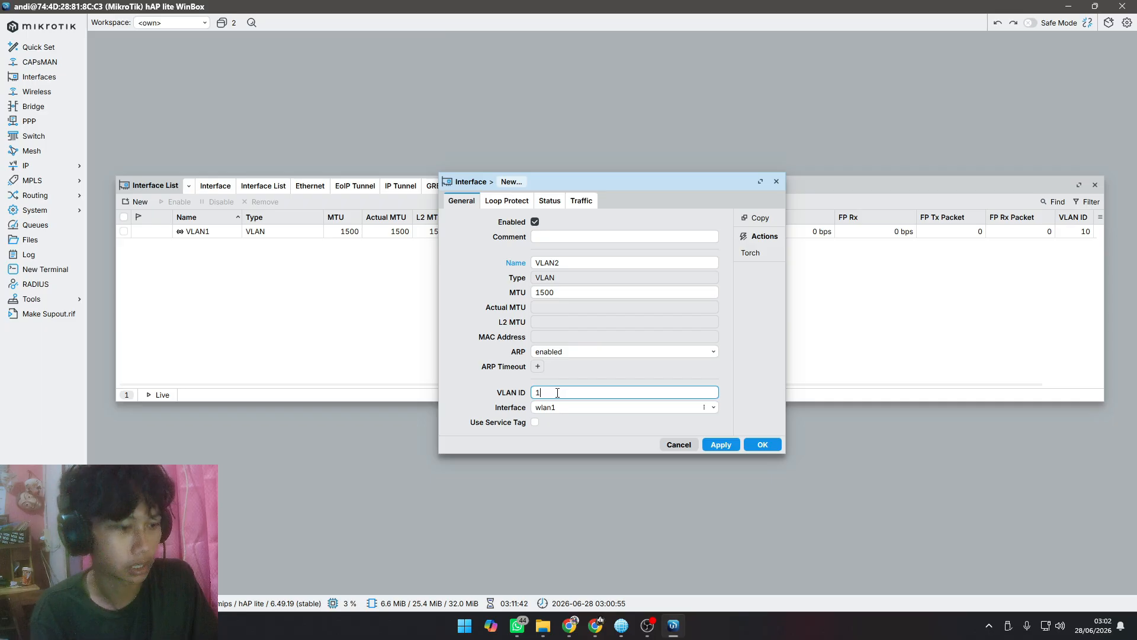
pyautogui.press('BackSpace')
pyautogui.write('20')
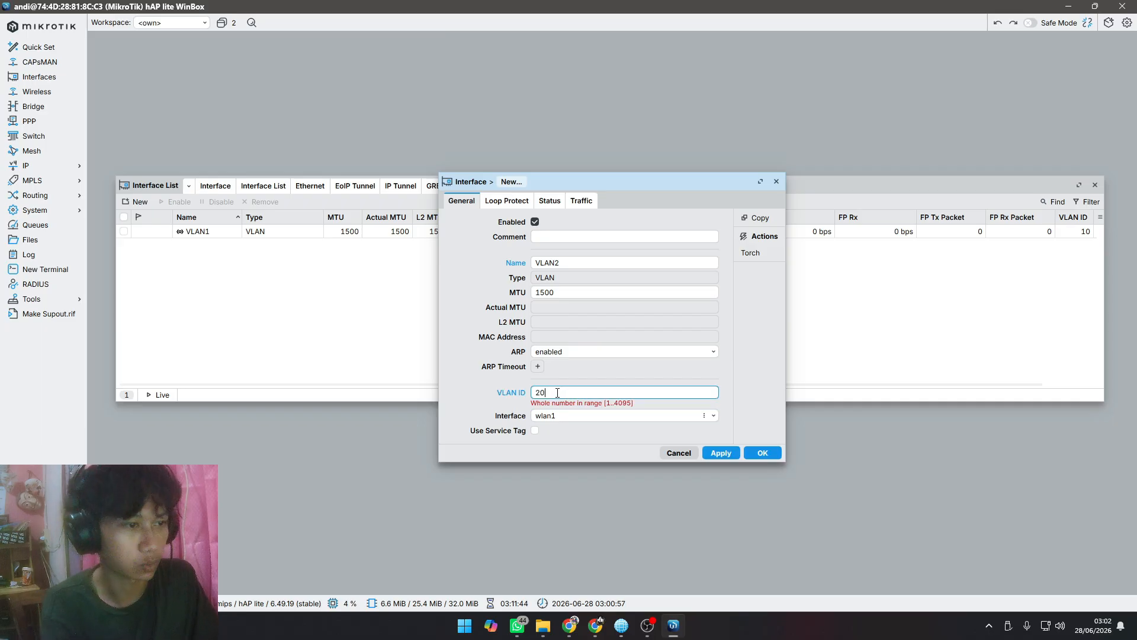
pyautogui.click(562, 414)
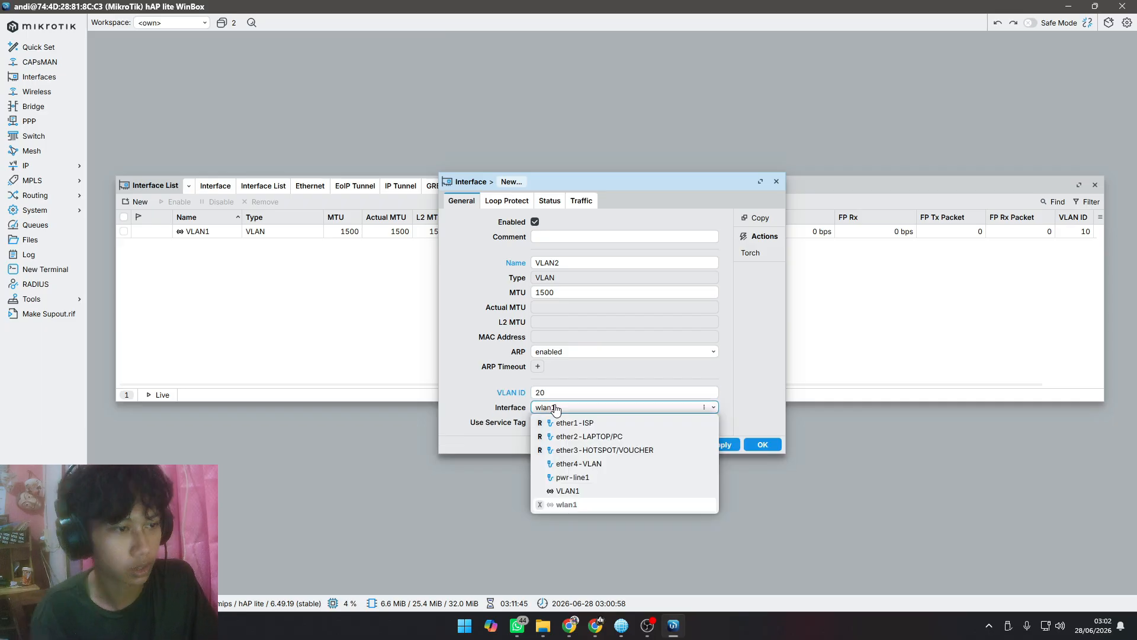
pyautogui.click(578, 463)
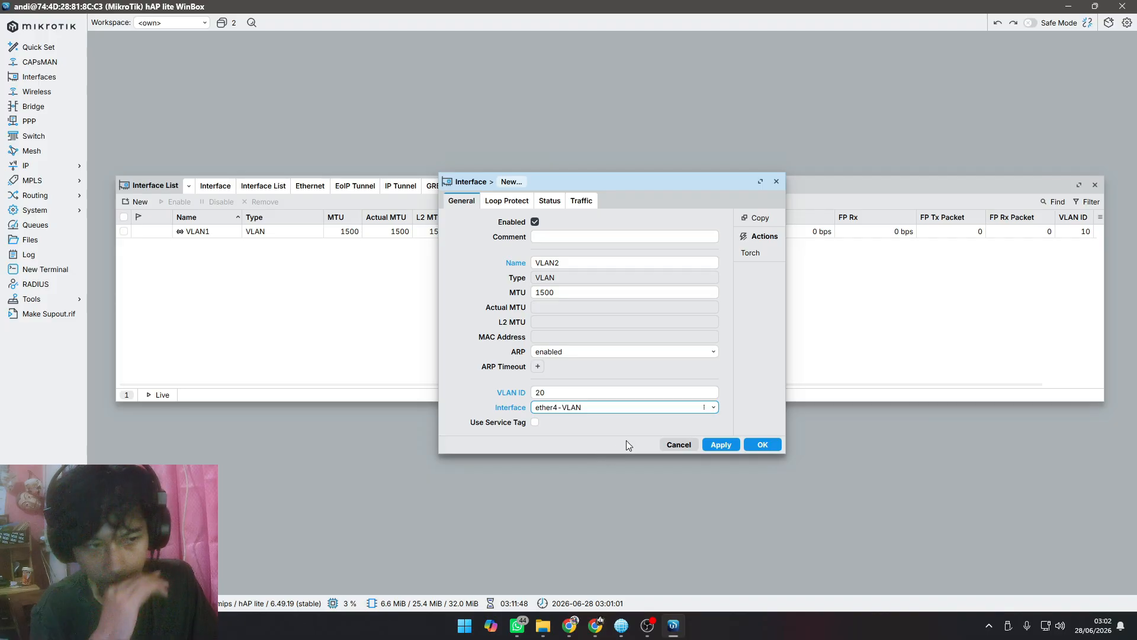
pyautogui.click(721, 446)
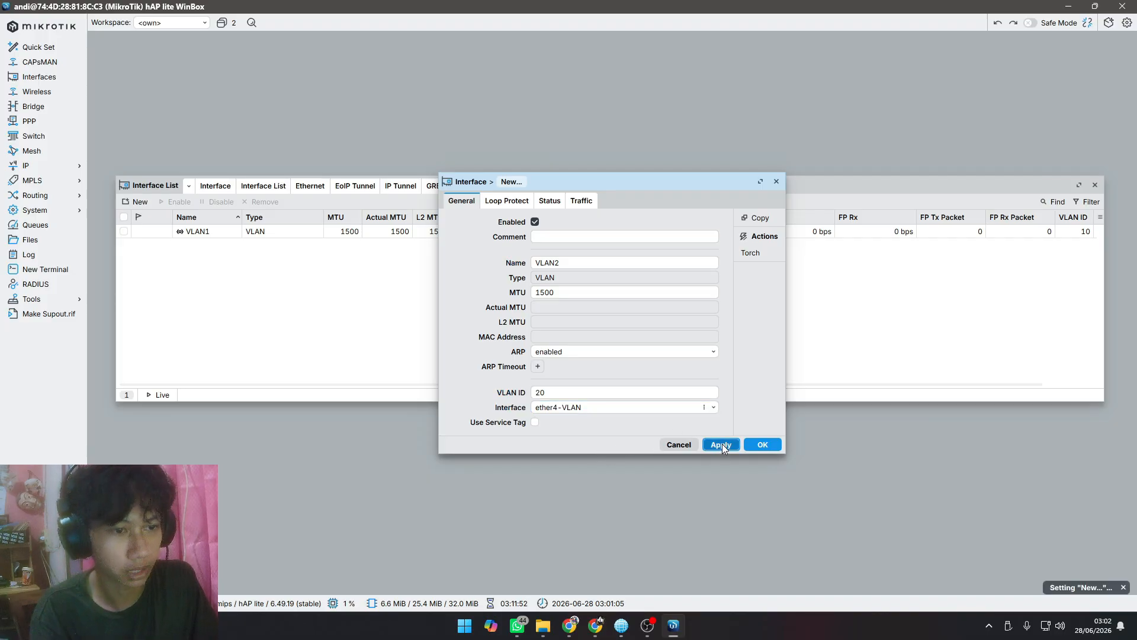
pyautogui.click(759, 444)
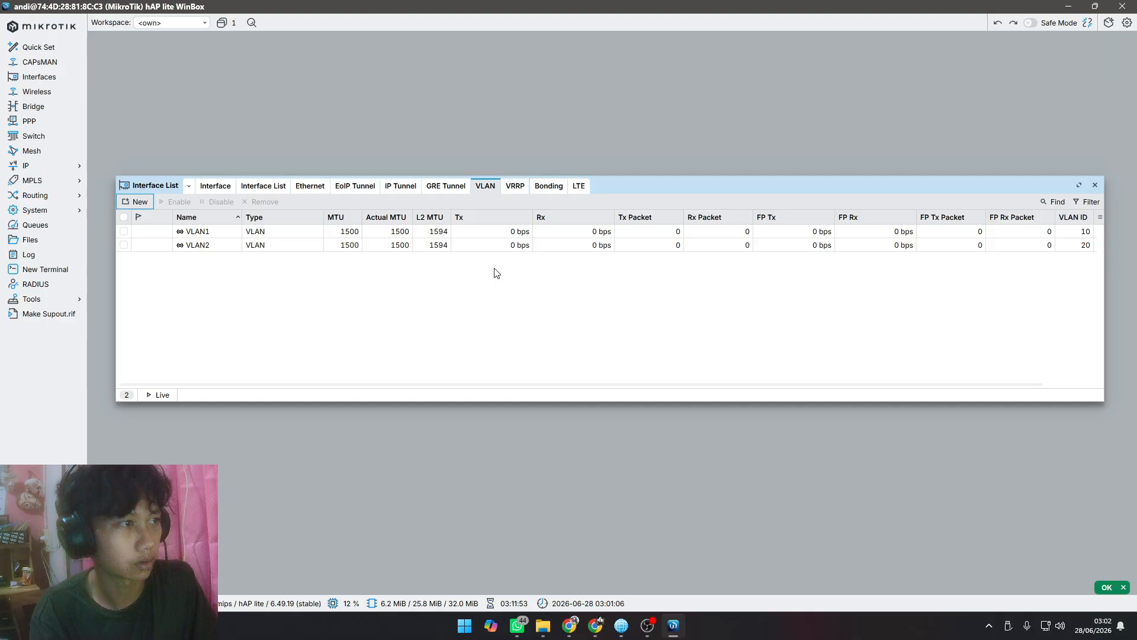
# Step: Check the VLANs in the full interface list and consult the configuration checklist on page 1 of the Canva presentation
pyautogui.click(205, 188)
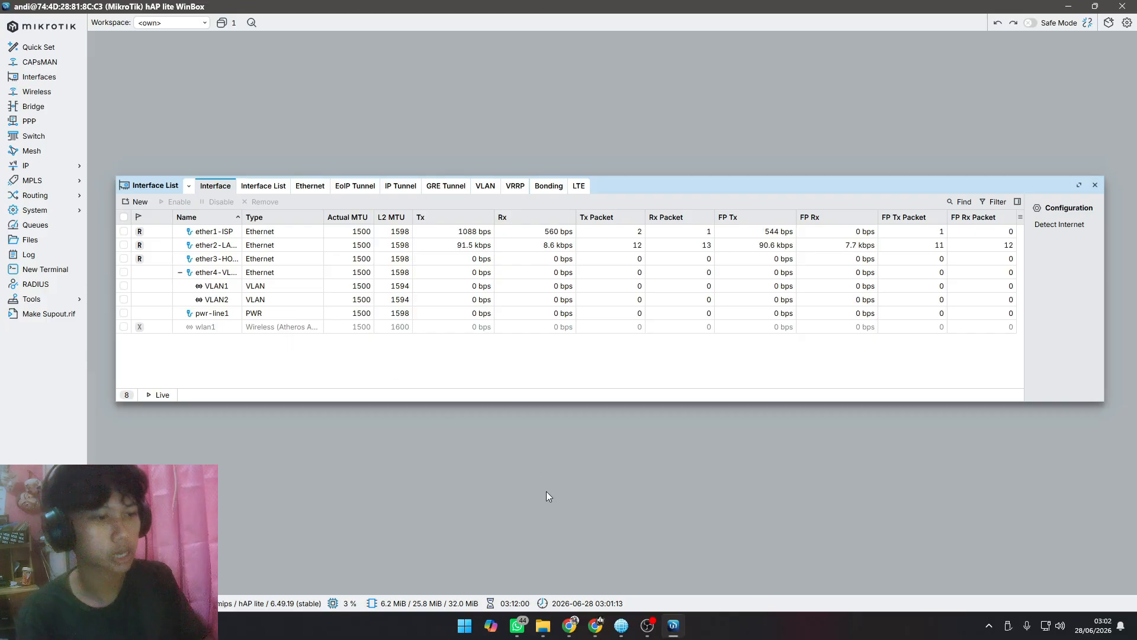
pyautogui.click(572, 621)
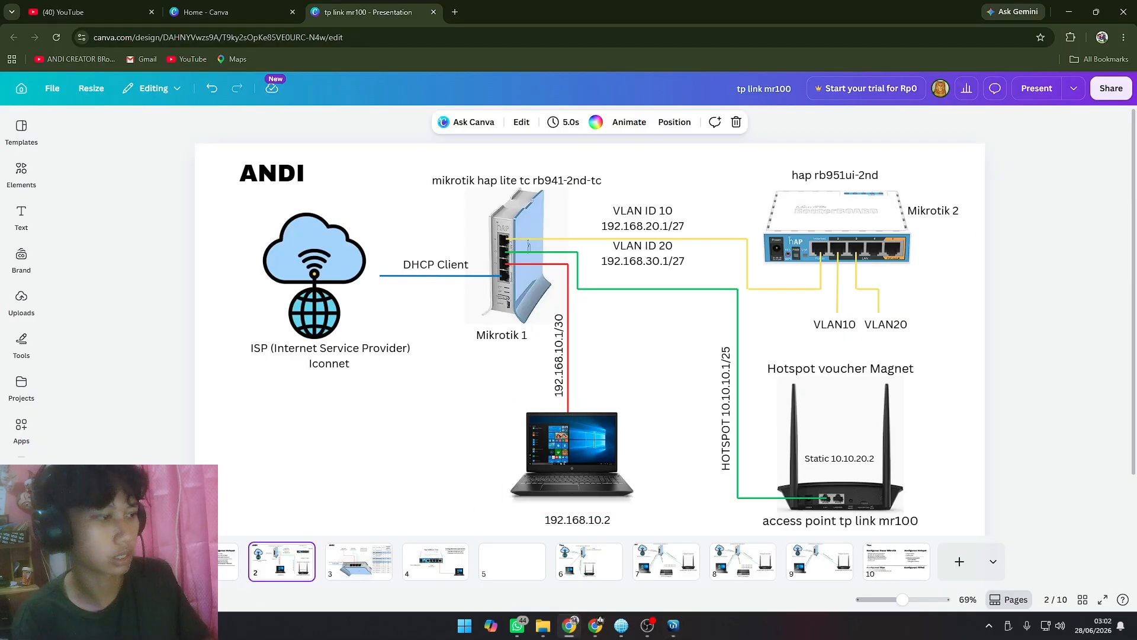
pyautogui.click(222, 561)
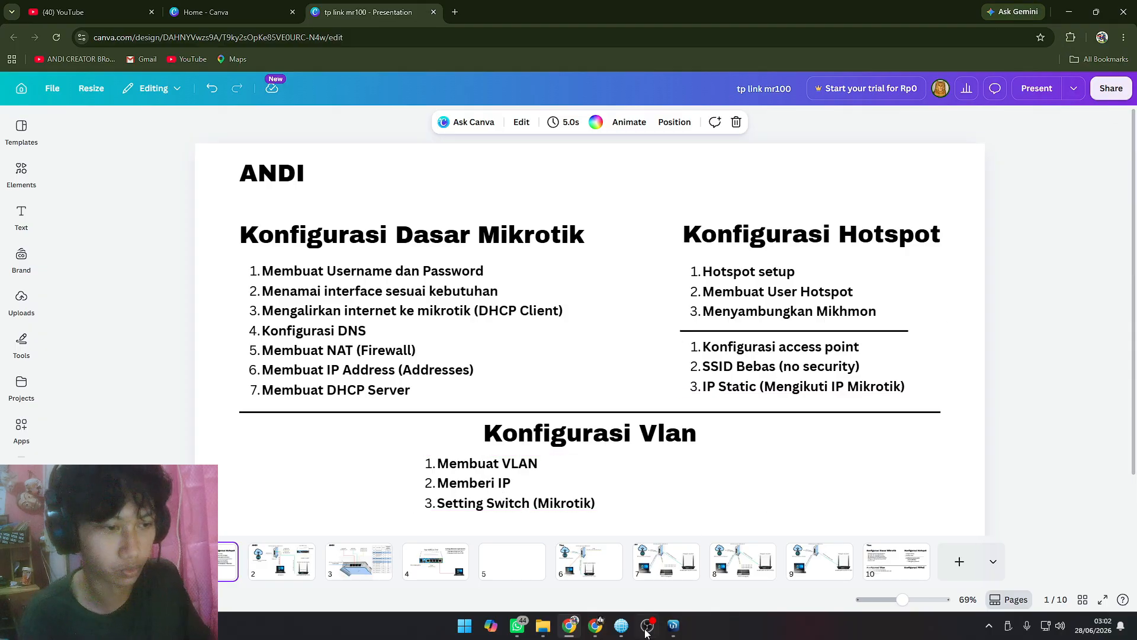
# Step: Switch back to WinBox, open the IP address list in a wider window and go through its existing entries
pyautogui.click(673, 625)
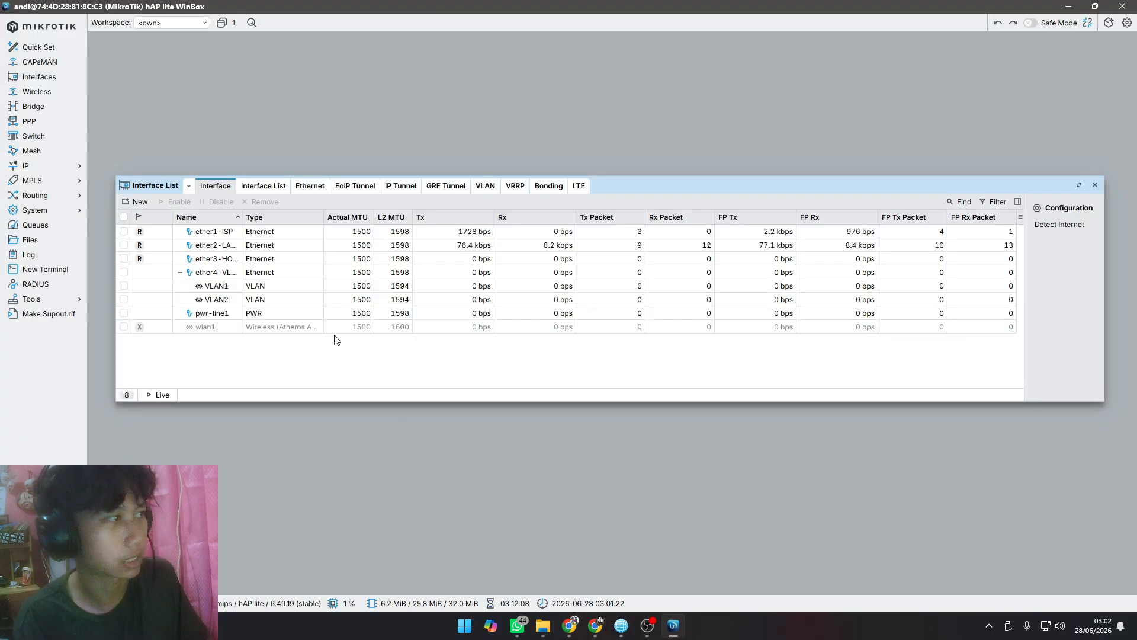
pyautogui.click(67, 171)
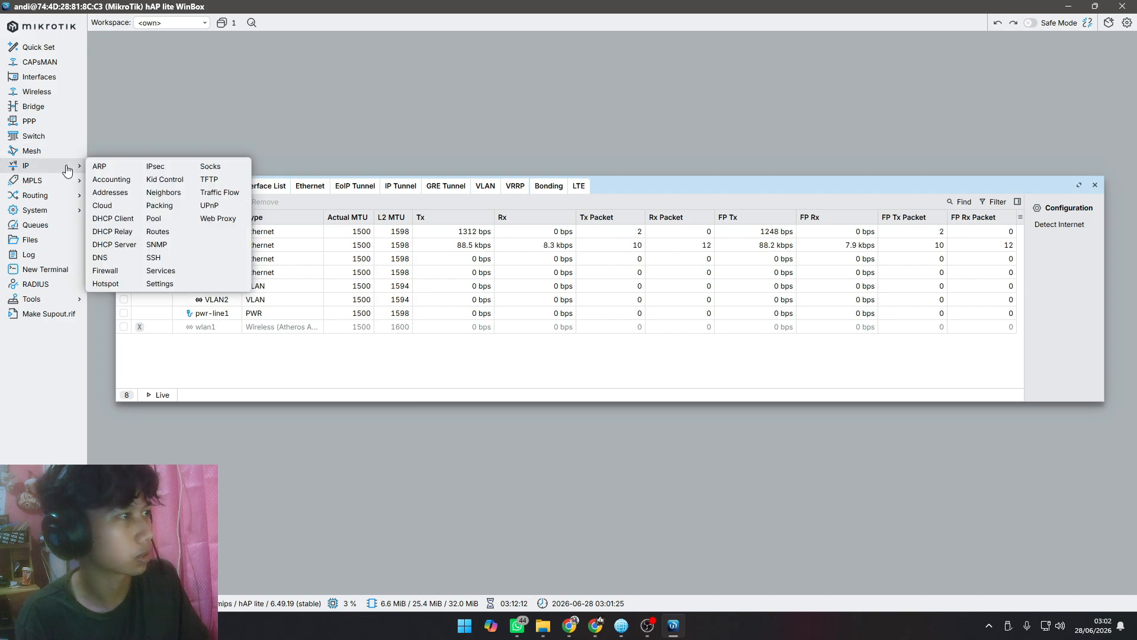
pyautogui.click(119, 193)
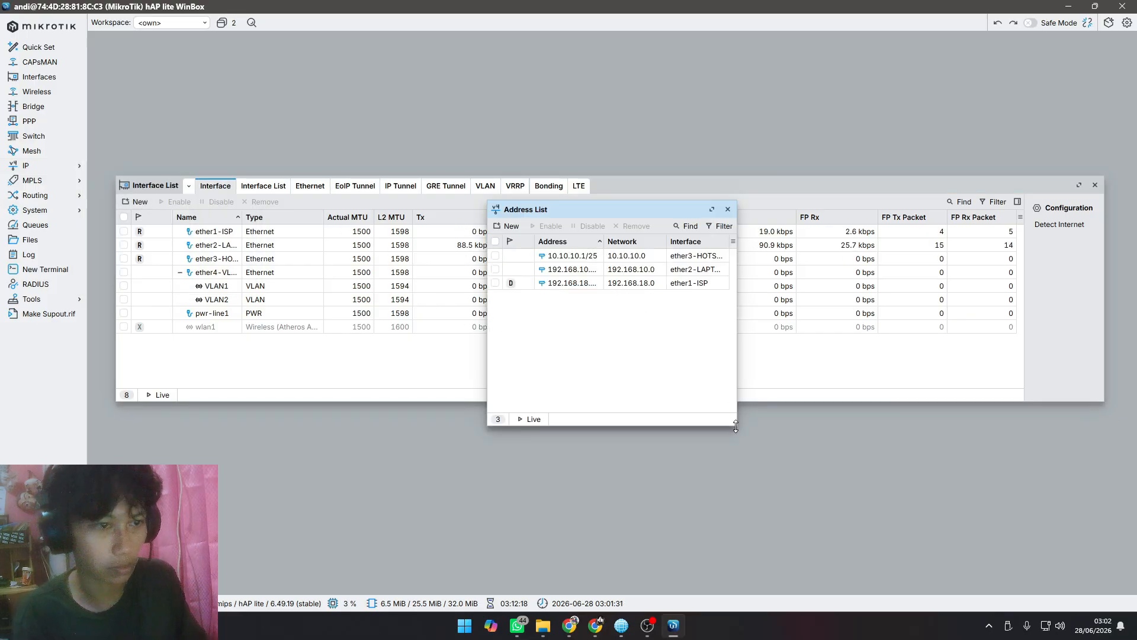
pyautogui.moveTo(735, 426); pyautogui.dragTo(838, 441)
pyautogui.click(701, 270)
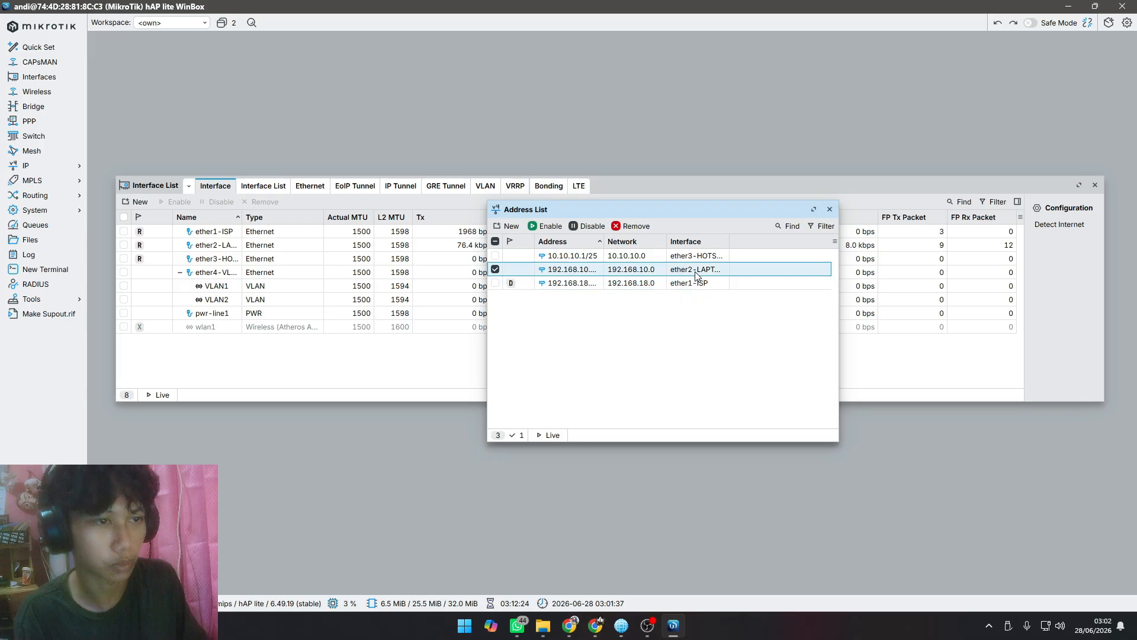
pyautogui.click(699, 259)
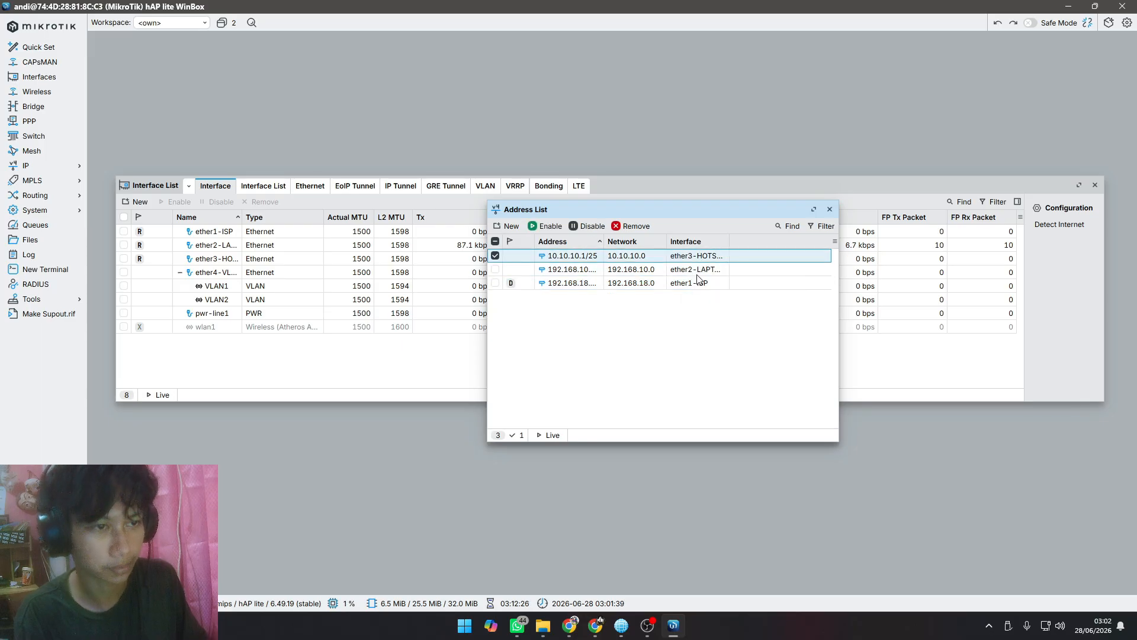
pyautogui.click(698, 284)
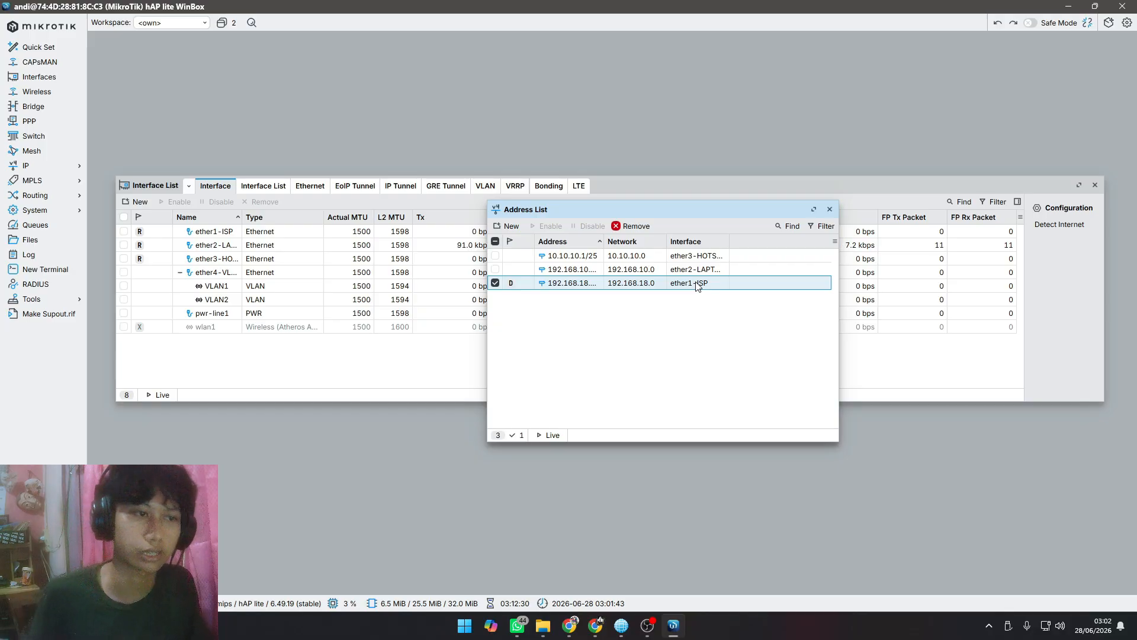
# Step: Start a new IP address entry, switch to Canva, copy VLAN ID 10's address 192.168.20.1/27 from page 2 and check the prefix table on page 3
pyautogui.click(510, 227)
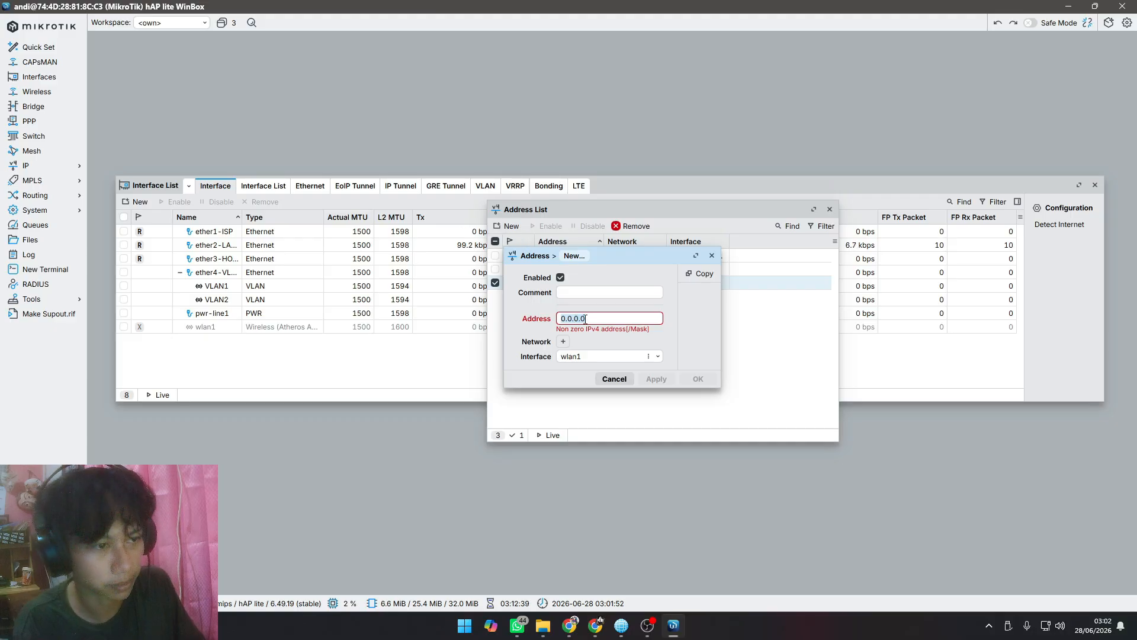
pyautogui.moveTo(585, 319); pyautogui.dragTo(540, 320)
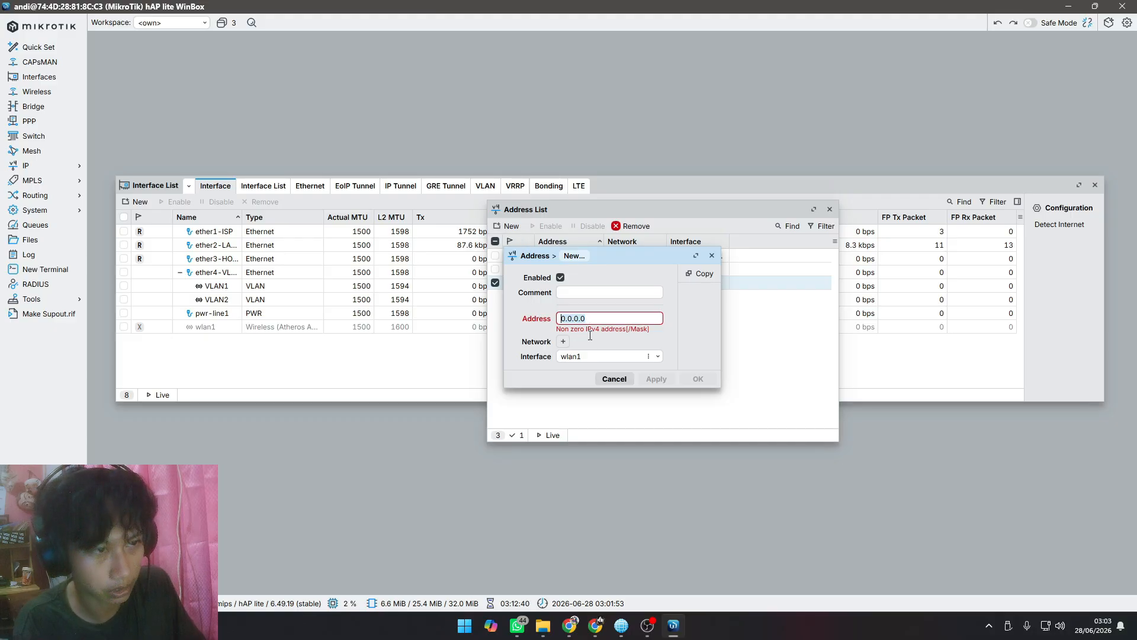
pyautogui.click(570, 625)
pyautogui.click(288, 563)
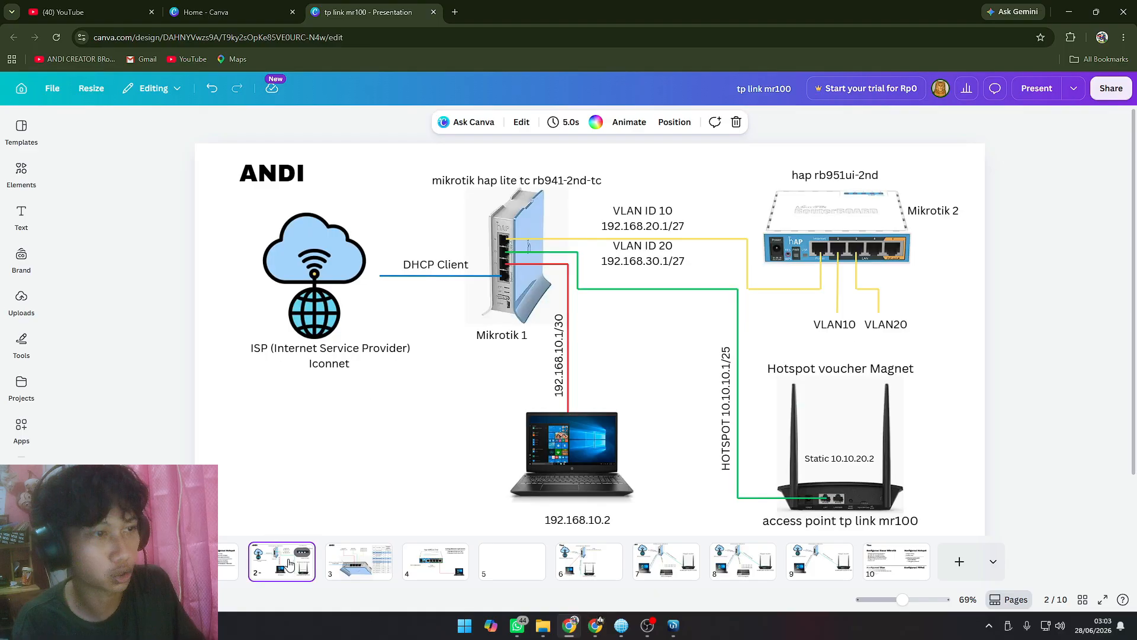
pyautogui.click(649, 218)
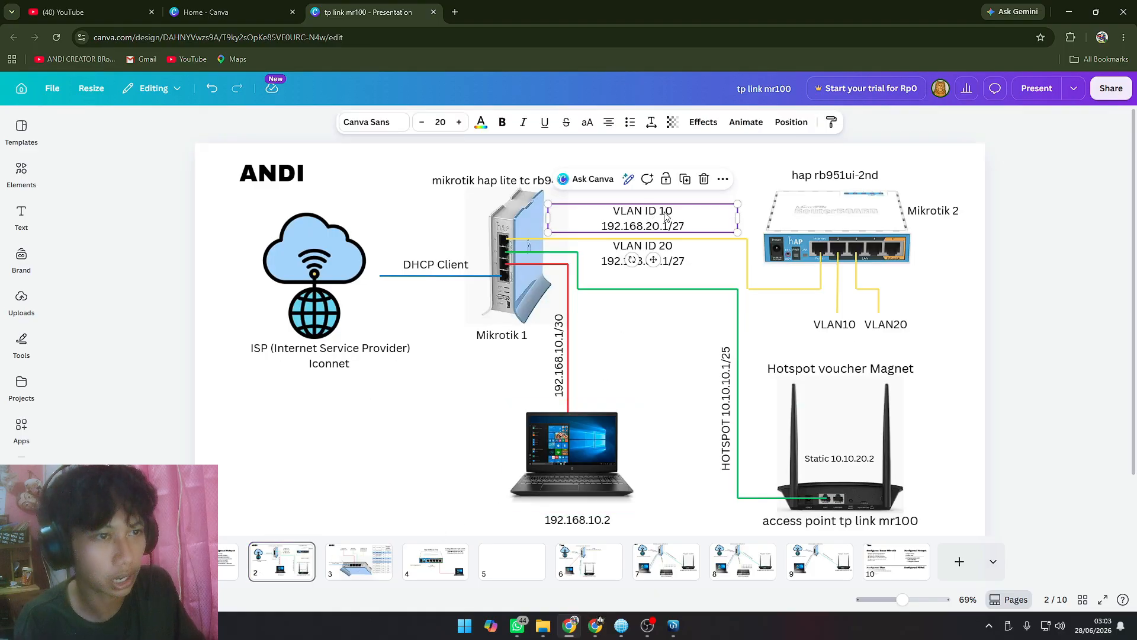
pyautogui.click(684, 228)
pyautogui.moveTo(685, 227); pyautogui.dragTo(600, 227)
pyautogui.hotkey('ctrl', 'c')
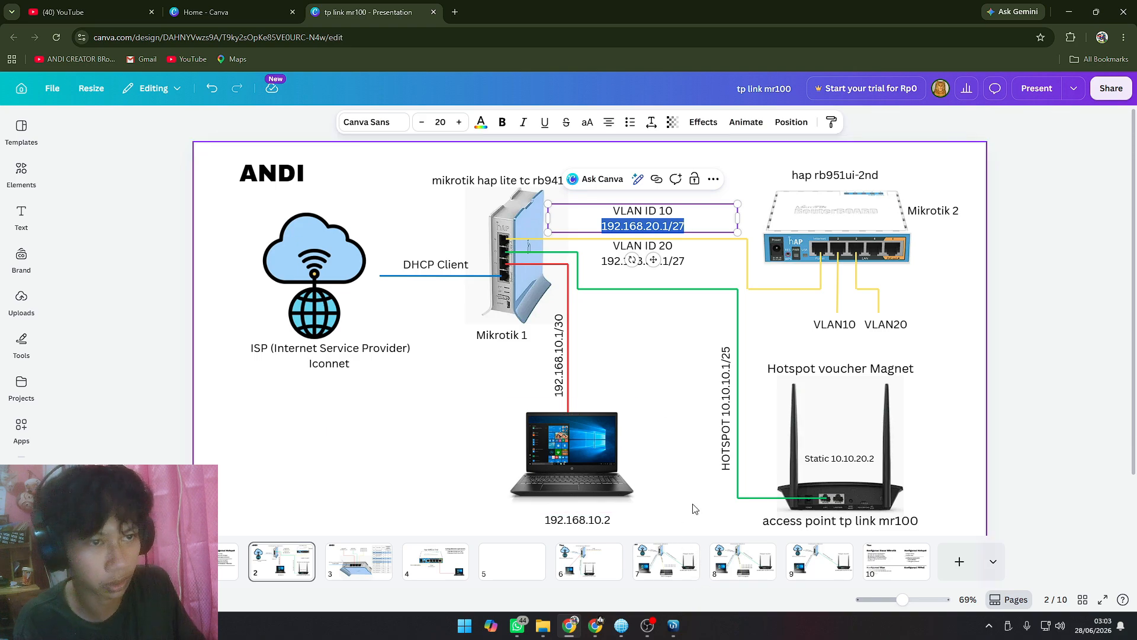
pyautogui.click(379, 565)
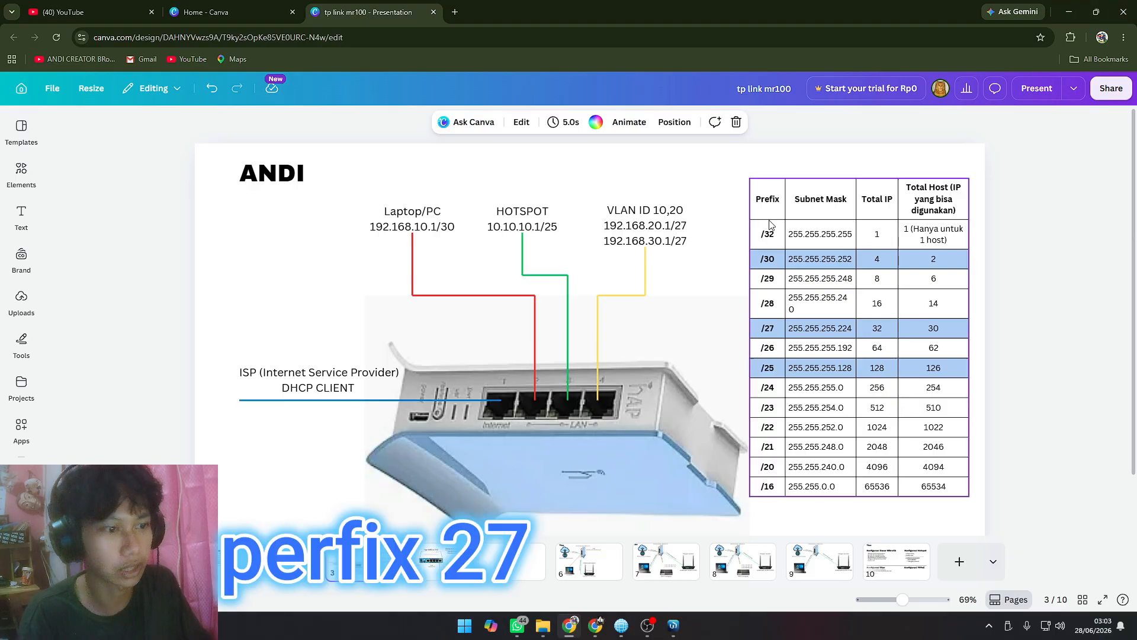
pyautogui.click(296, 550)
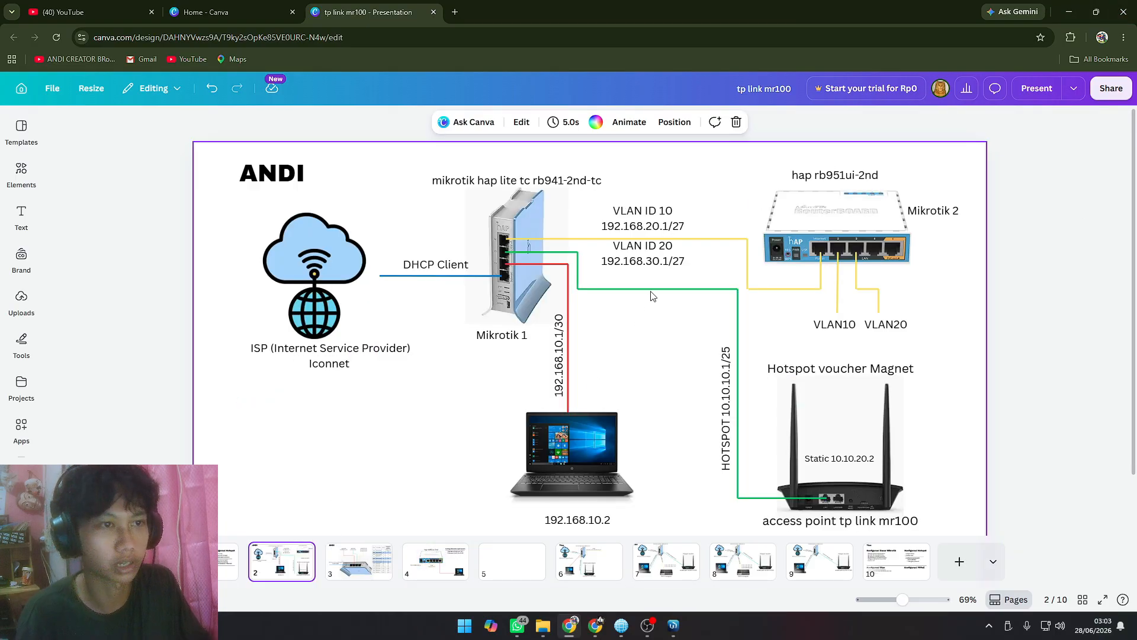
# Step: Switch back to WinBox and add the address 192.168.20.1/27 on interface VLAN1, checking it against the Canva diagram
pyautogui.hotkey('alt', 'Tab')
pyautogui.click(601, 319)
pyautogui.doubleClick(601, 320)
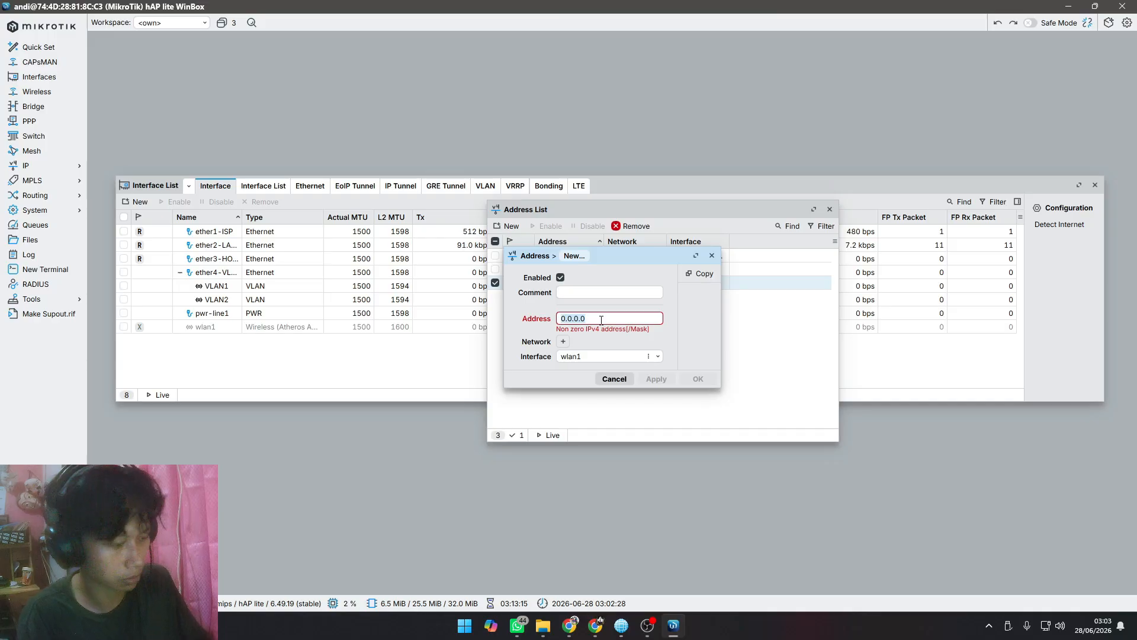
pyautogui.hotkey('ctrl', 'v')
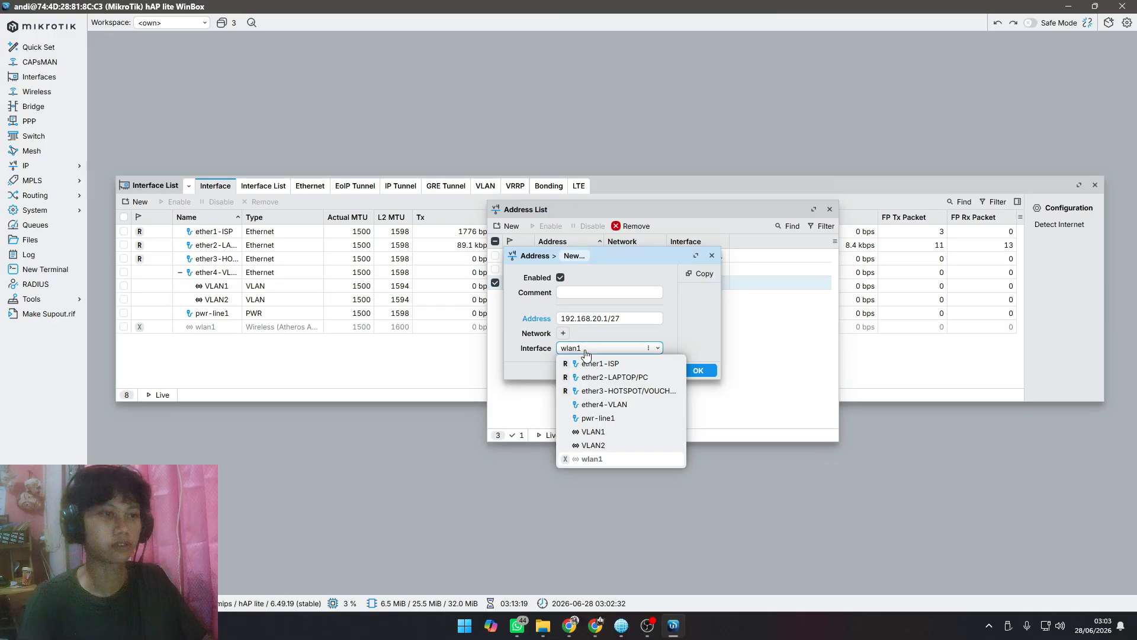
pyautogui.click(585, 351)
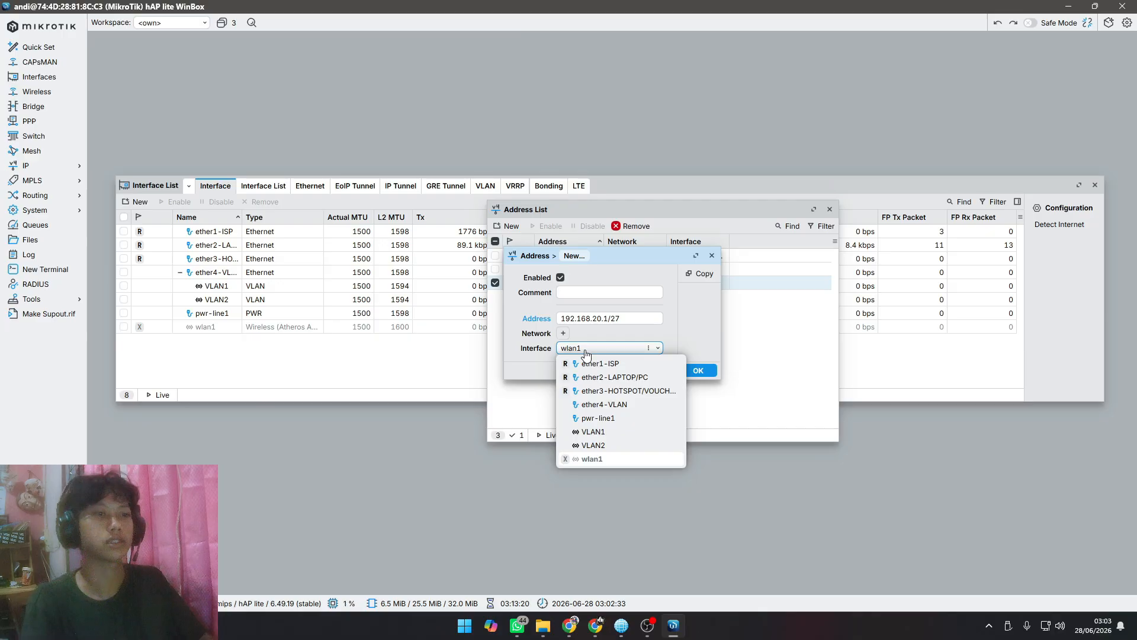
pyautogui.click(610, 431)
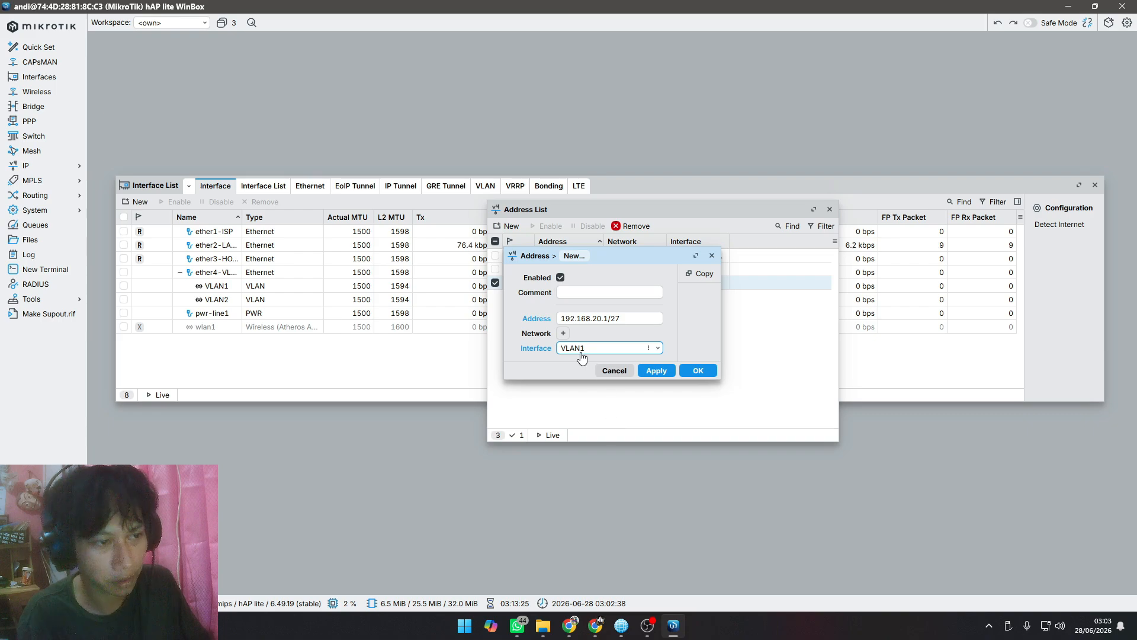
pyautogui.hotkey('alt', 'Tab')
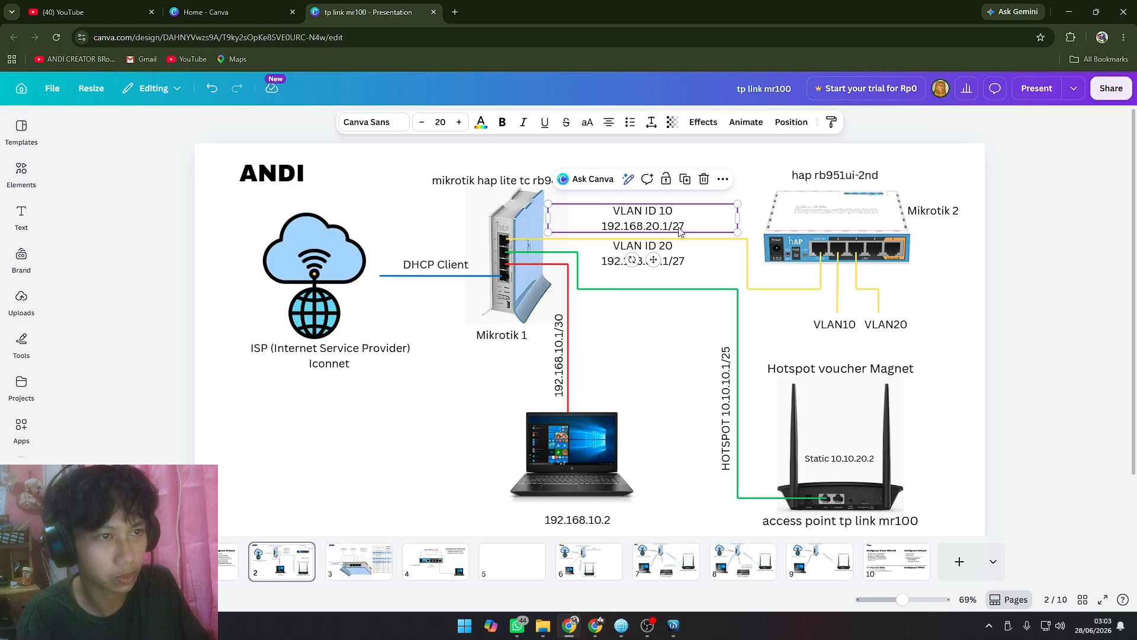
pyautogui.hotkey('alt', 'Tab')
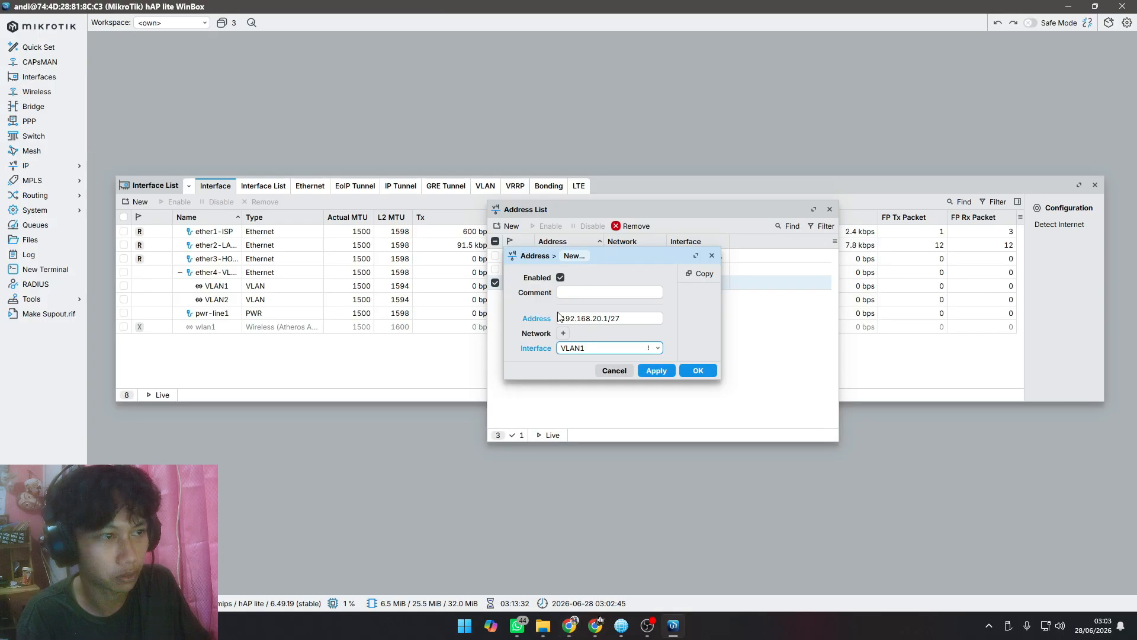
pyautogui.click(656, 370)
pyautogui.click(697, 371)
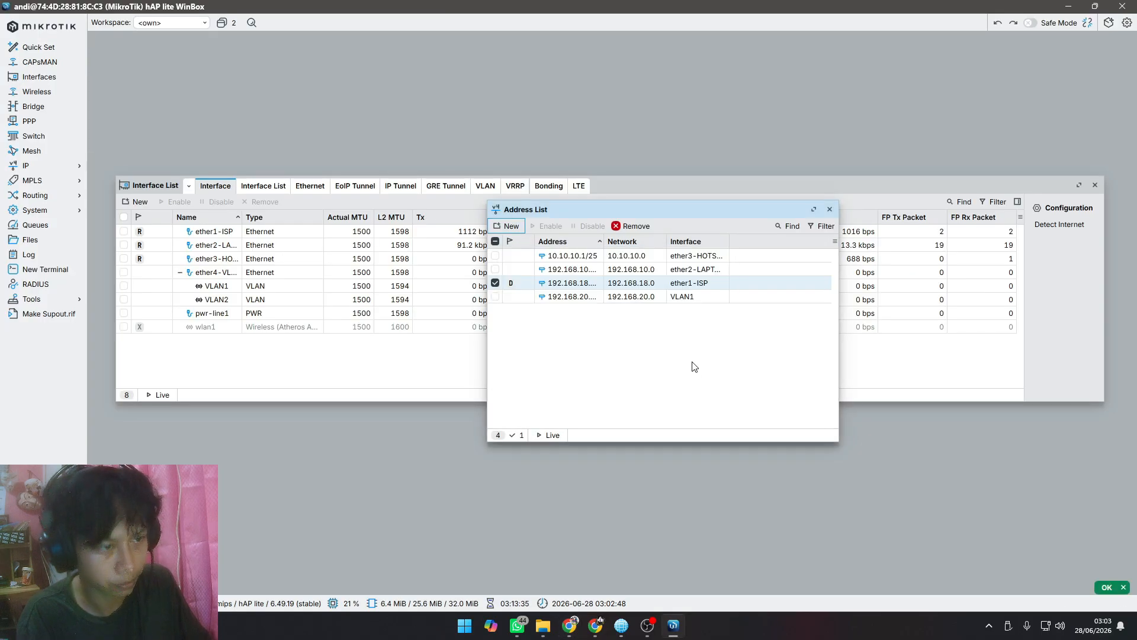
pyautogui.click(530, 297)
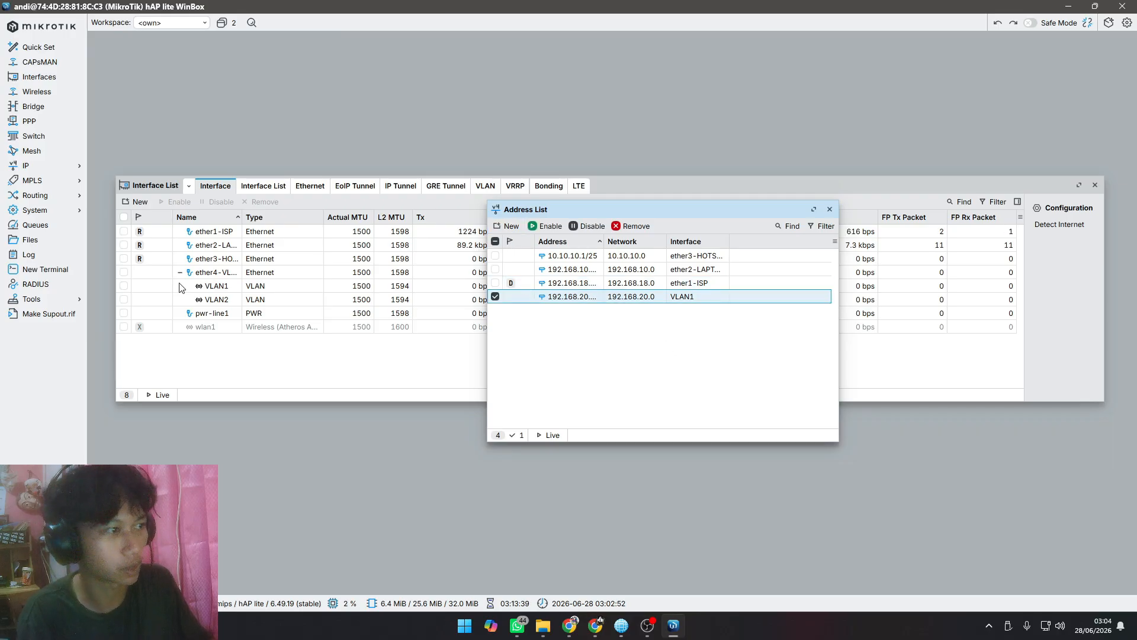
# Step: Start another IP address entry and copy VLAN ID 20's address 192.168.30.1/27 from the network diagram in Canva
pyautogui.click(507, 227)
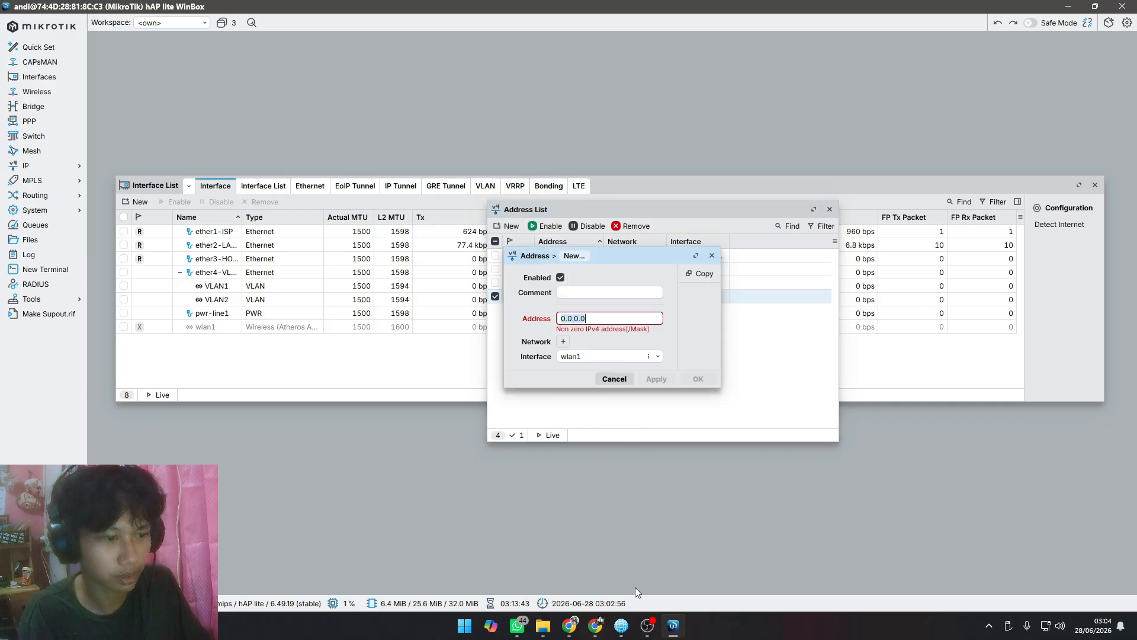
pyautogui.hotkey('alt', 'Tab')
pyautogui.click(683, 254)
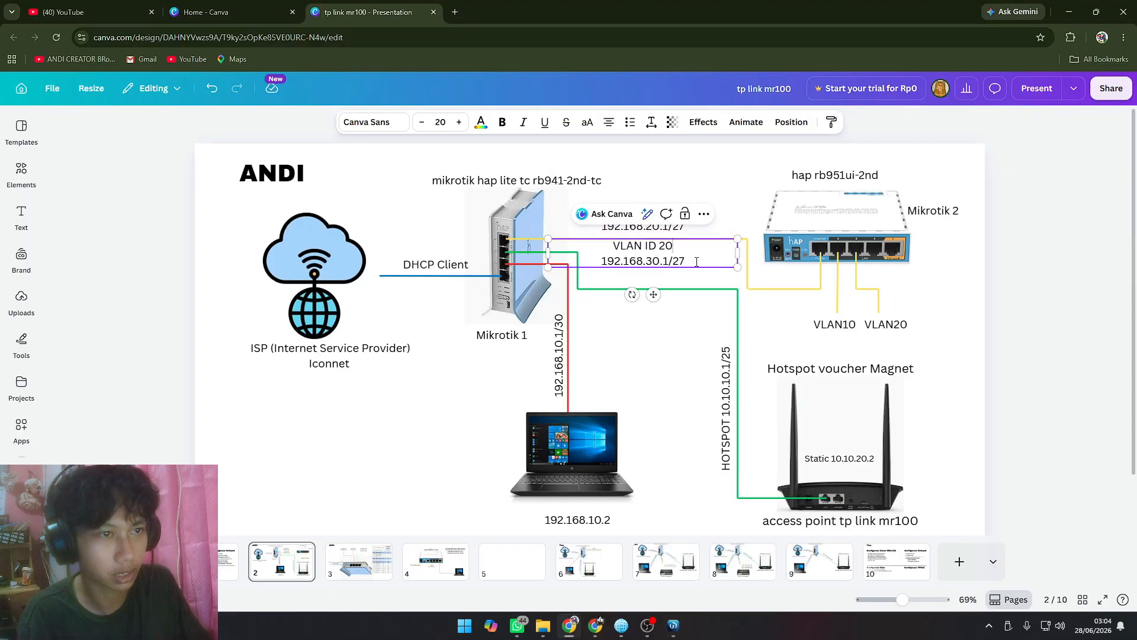
pyautogui.moveTo(697, 262); pyautogui.dragTo(599, 262)
pyautogui.hotkey('ctrl', 'c')
# Step: Switch back to WinBox, add the address 192.168.30.1/27 on interface VLAN2 and close the address list
pyautogui.hotkey('alt', 'Tab')
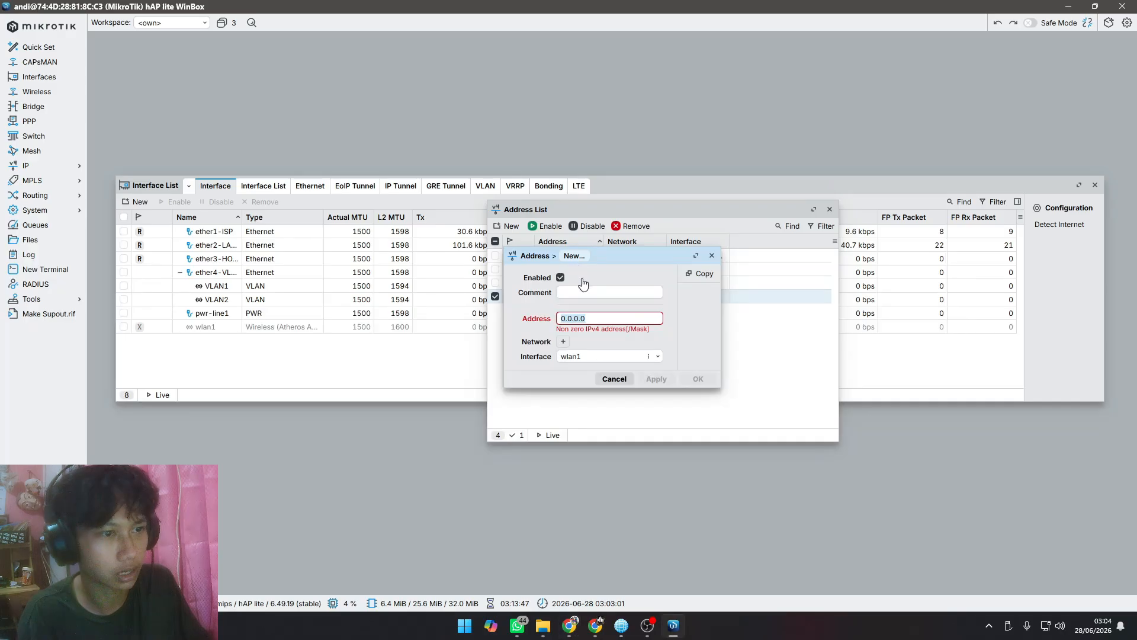
pyautogui.hotkey('ctrl', 'v')
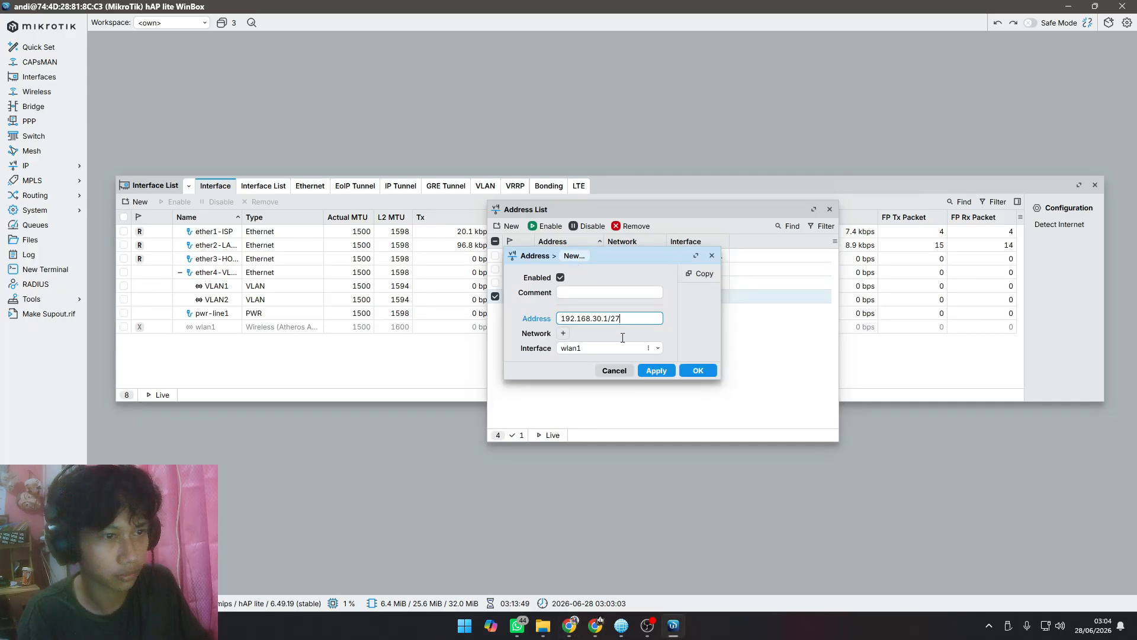
pyautogui.click(595, 348)
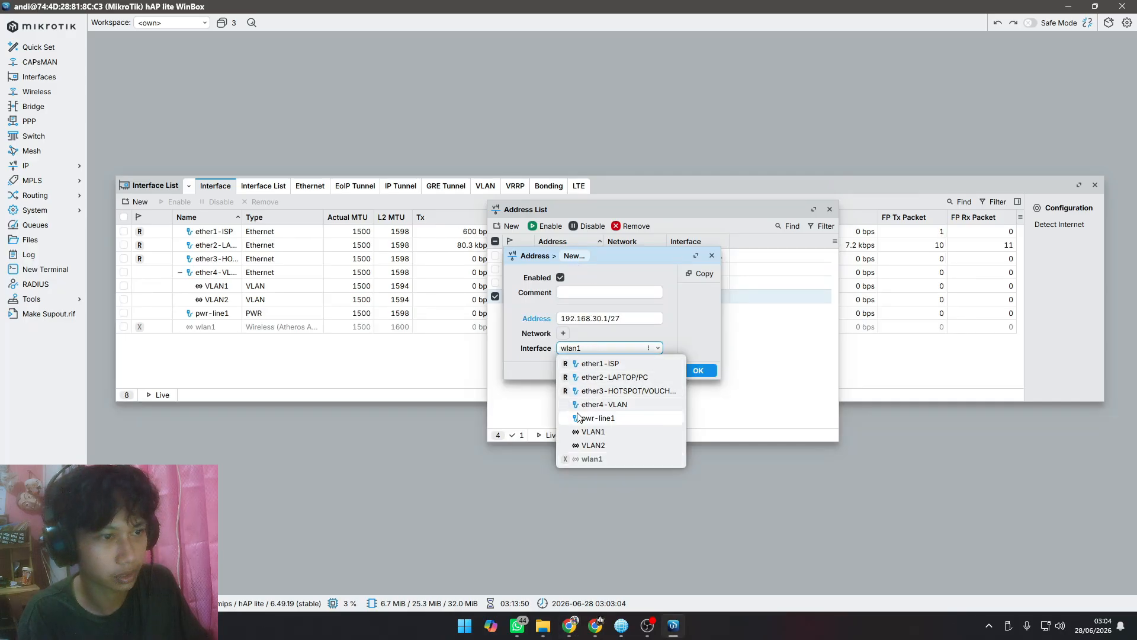
pyautogui.click(587, 448)
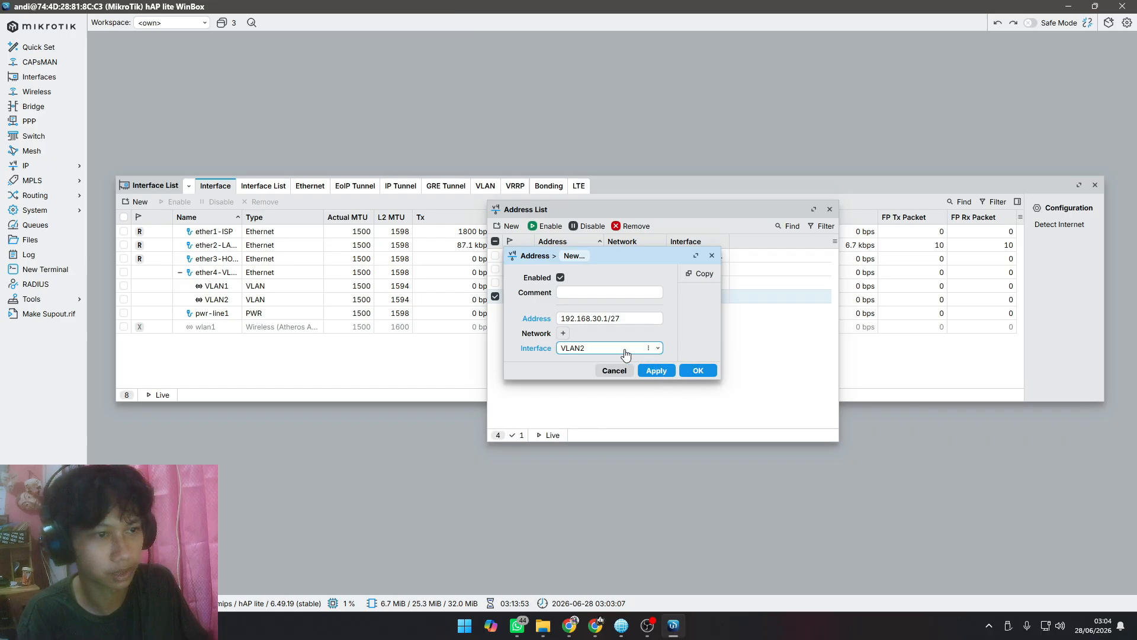
pyautogui.click(656, 370)
pyautogui.click(696, 369)
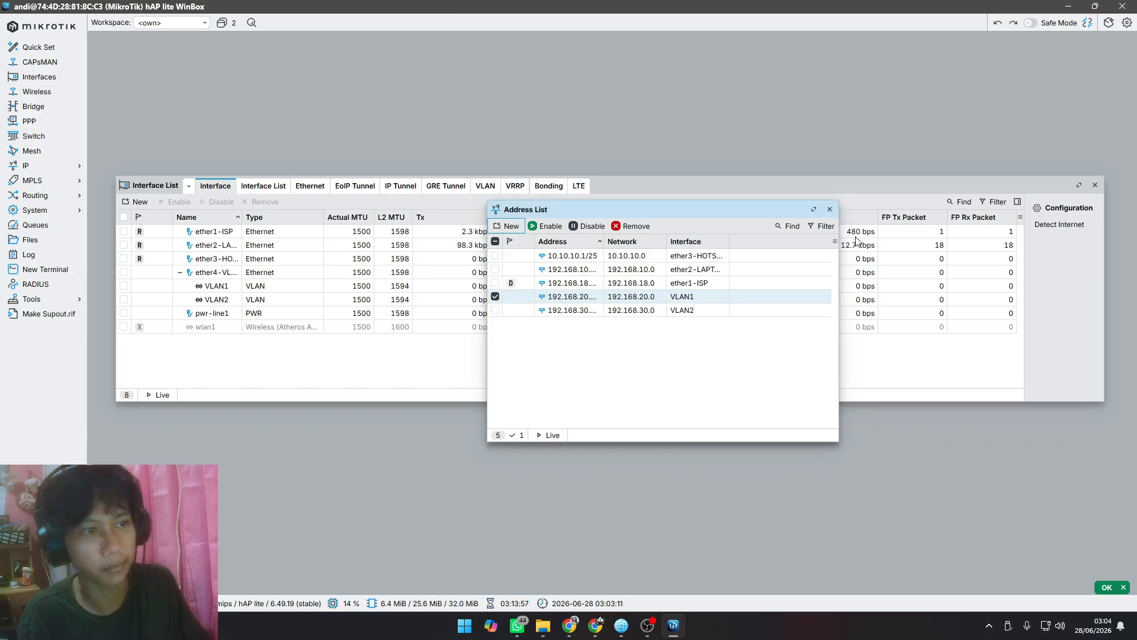
pyautogui.click(829, 209)
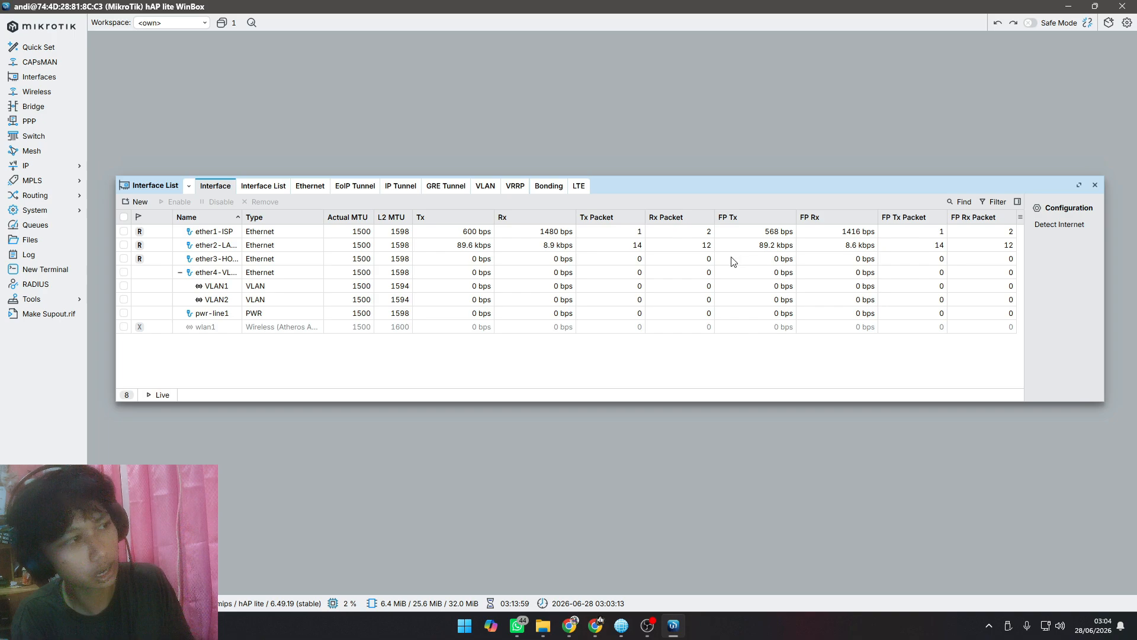
# Step: Switch to Canva and insert "Membuat DHCP SERVER" after "Memberi IP" in the Konfigurasi Vlan list on page 1
pyautogui.hotkey('alt', 'Tab')
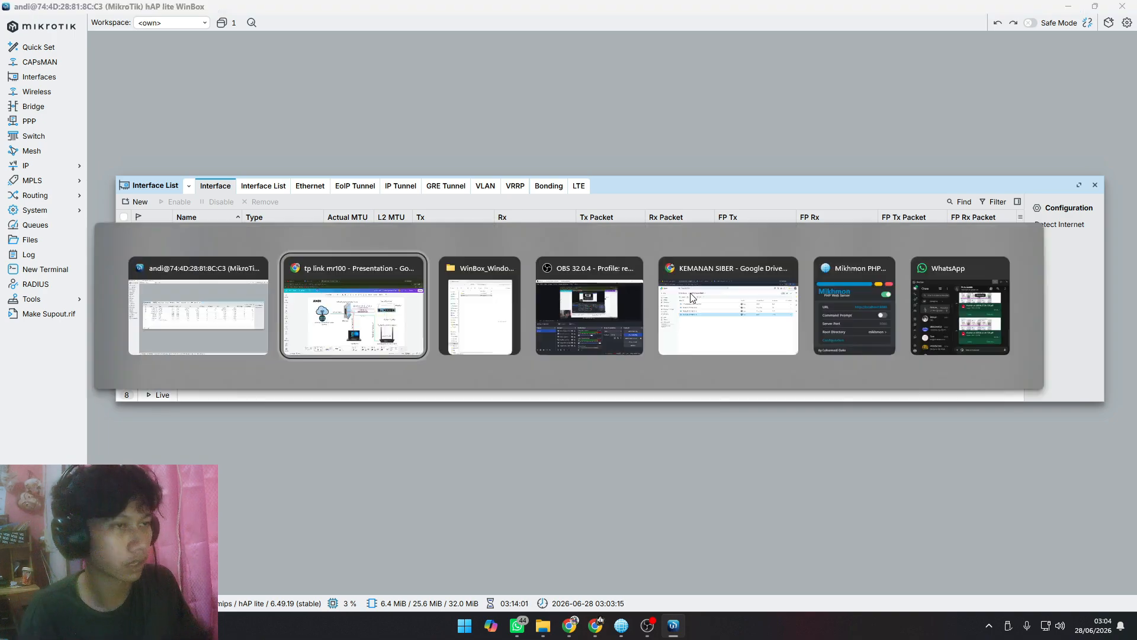
pyautogui.click(228, 559)
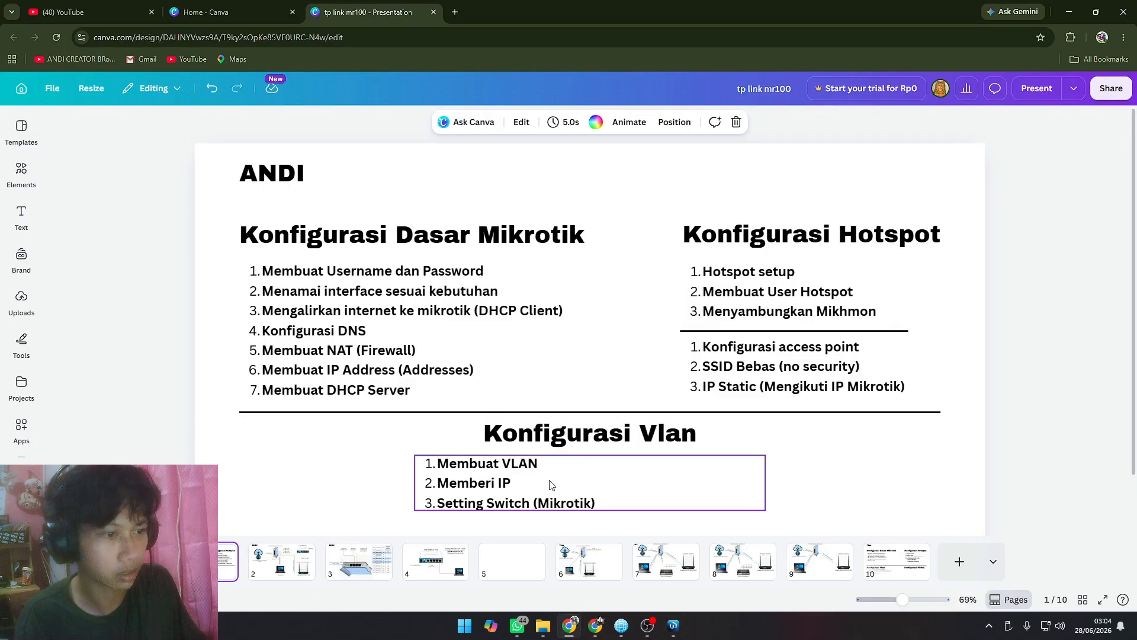
pyautogui.click(524, 481)
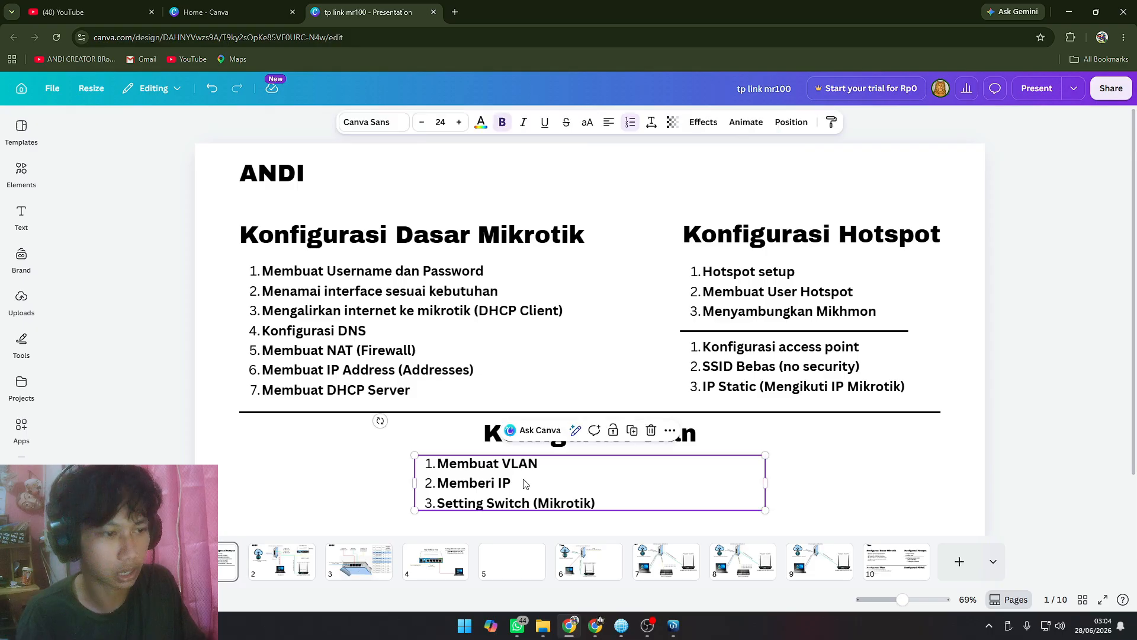
pyautogui.press('Return')
pyautogui.write('Membuat D')
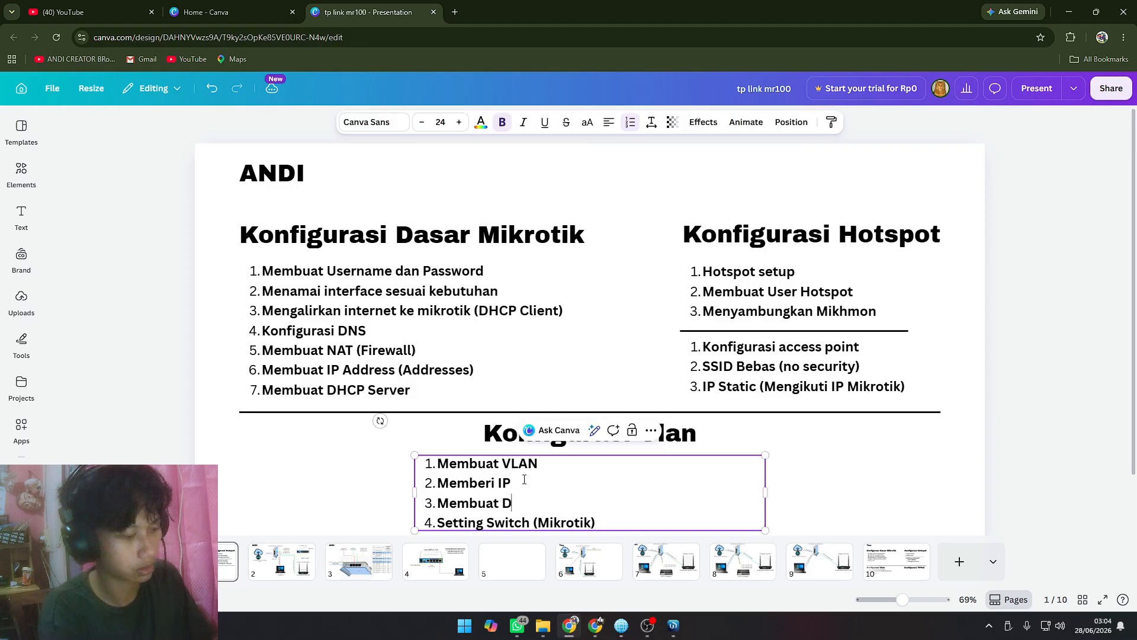
pyautogui.write('HCP SERVER')
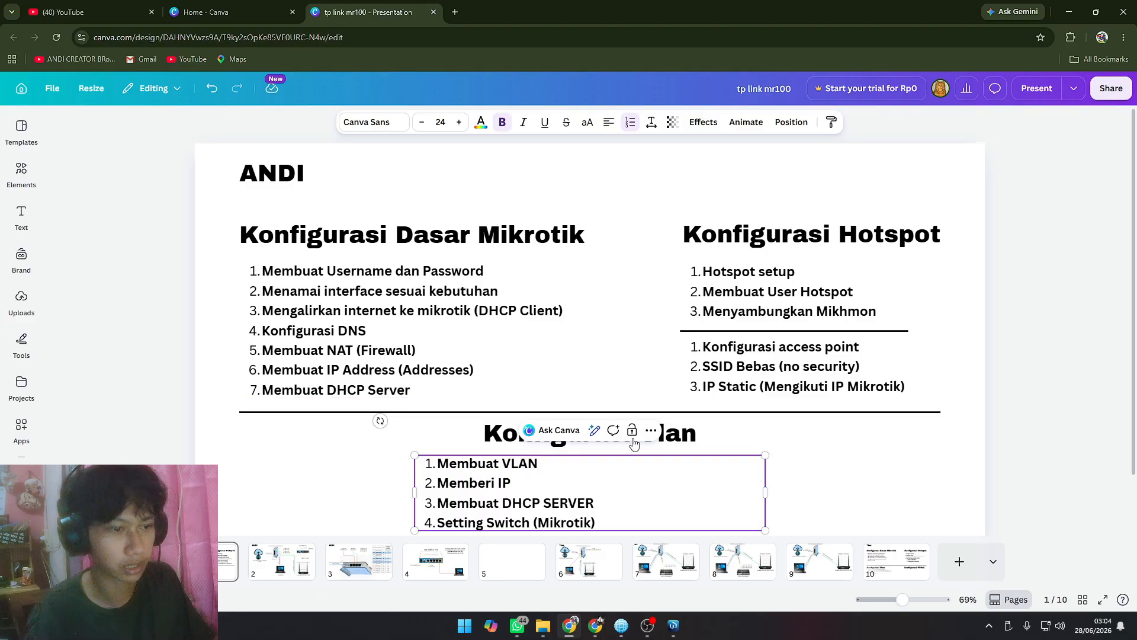
pyautogui.click(892, 503)
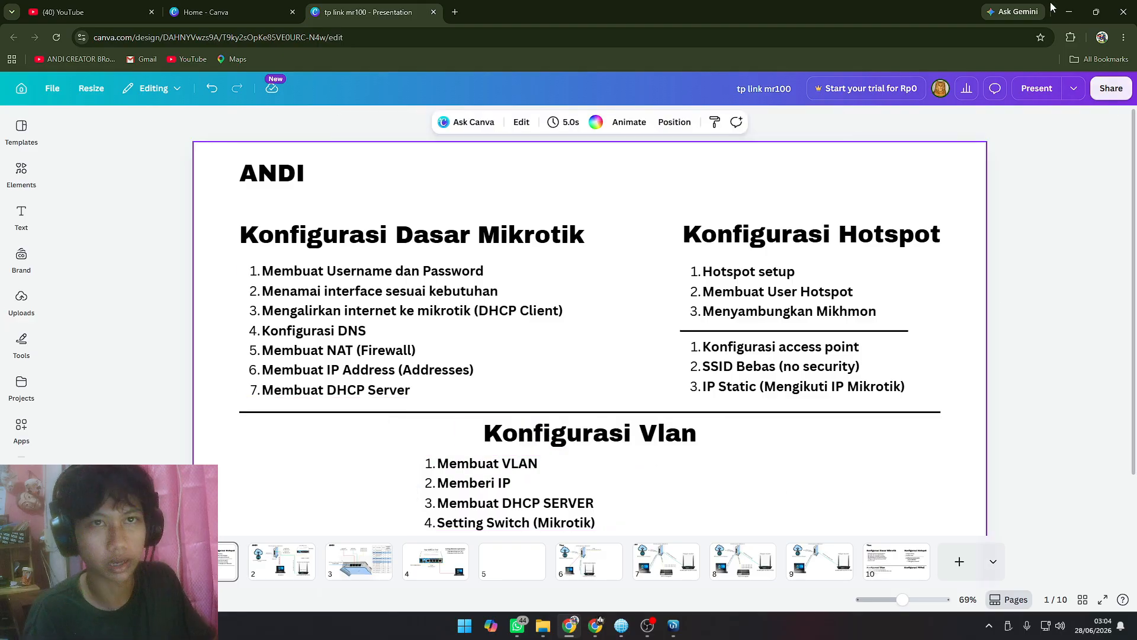
# Step: Return to WinBox, point out VLAN1 and VLAN2 in the interface list and open the DHCP server list
pyautogui.click(1069, 11)
pyautogui.click(277, 289)
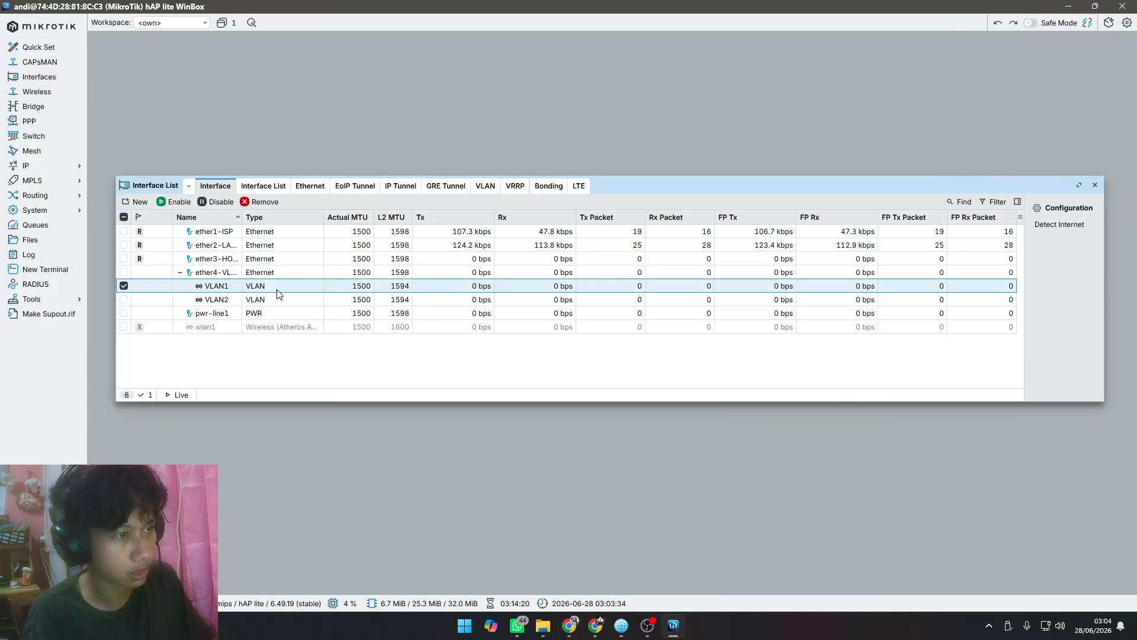
pyautogui.click(356, 299)
pyautogui.click(54, 169)
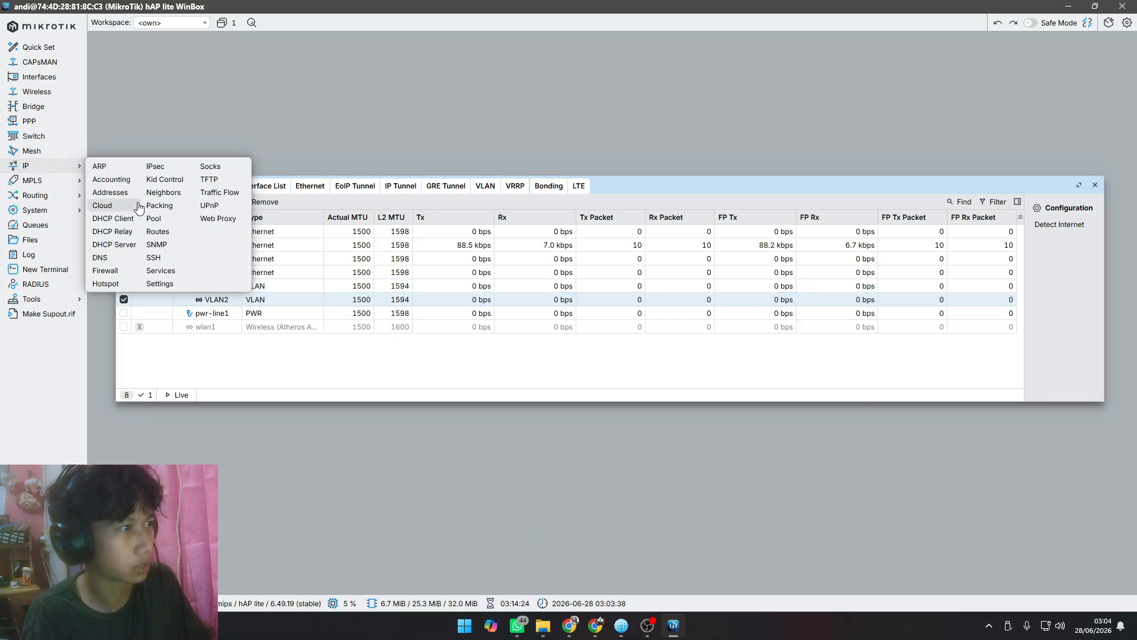
pyautogui.click(129, 245)
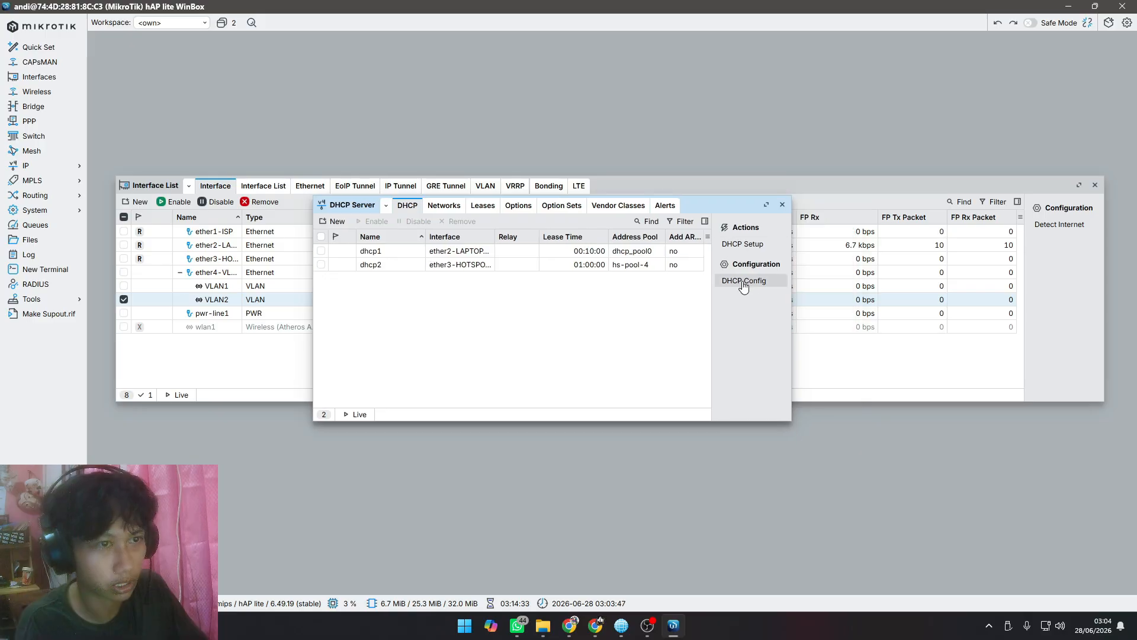
# Step: Run DHCP Setup on interface VLAN1, accepting the 192.168.20.0/27 address space, the 00:10:00 lease time and the other suggested settings
pyautogui.click(743, 244)
pyautogui.click(635, 315)
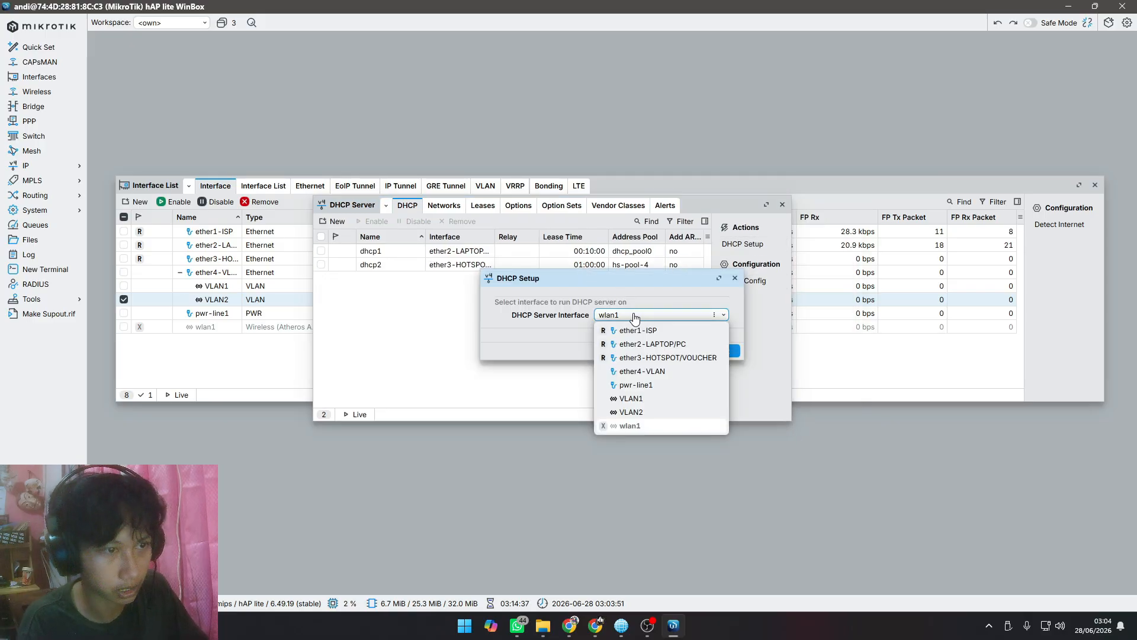
pyautogui.click(629, 399)
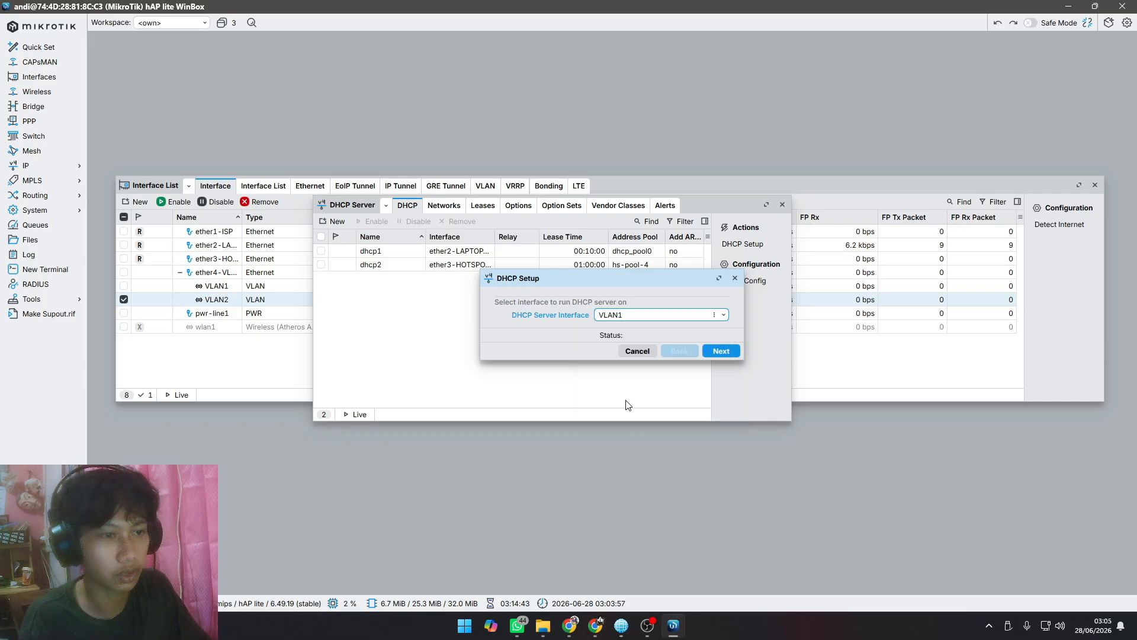
pyautogui.click(725, 358)
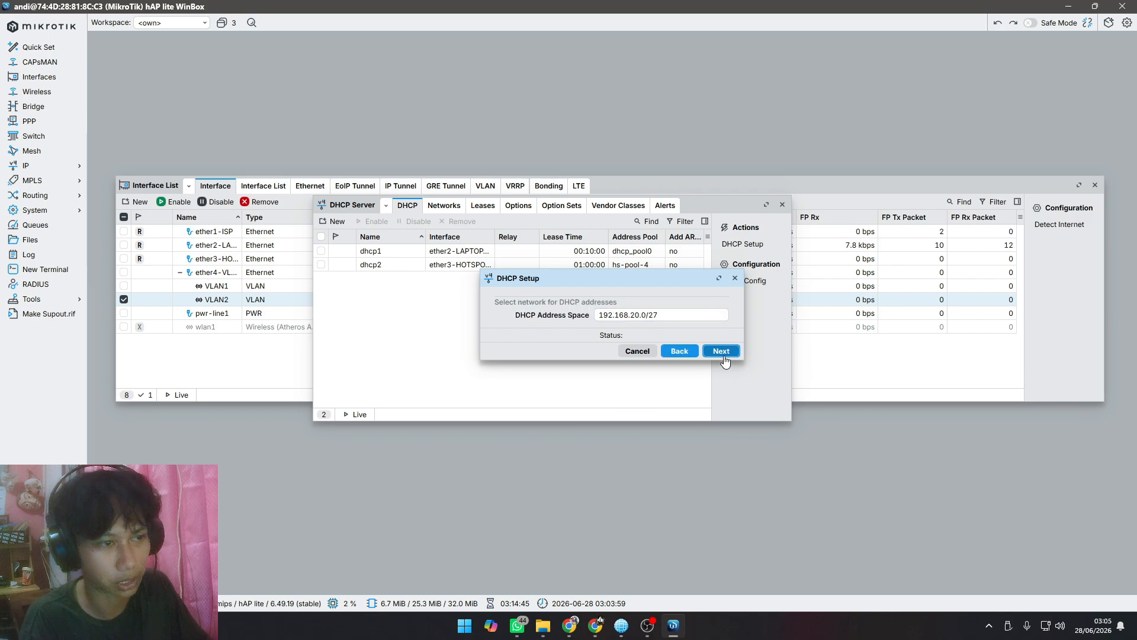
pyautogui.click(724, 356)
pyautogui.click(724, 355)
pyautogui.click(723, 356)
pyautogui.click(724, 355)
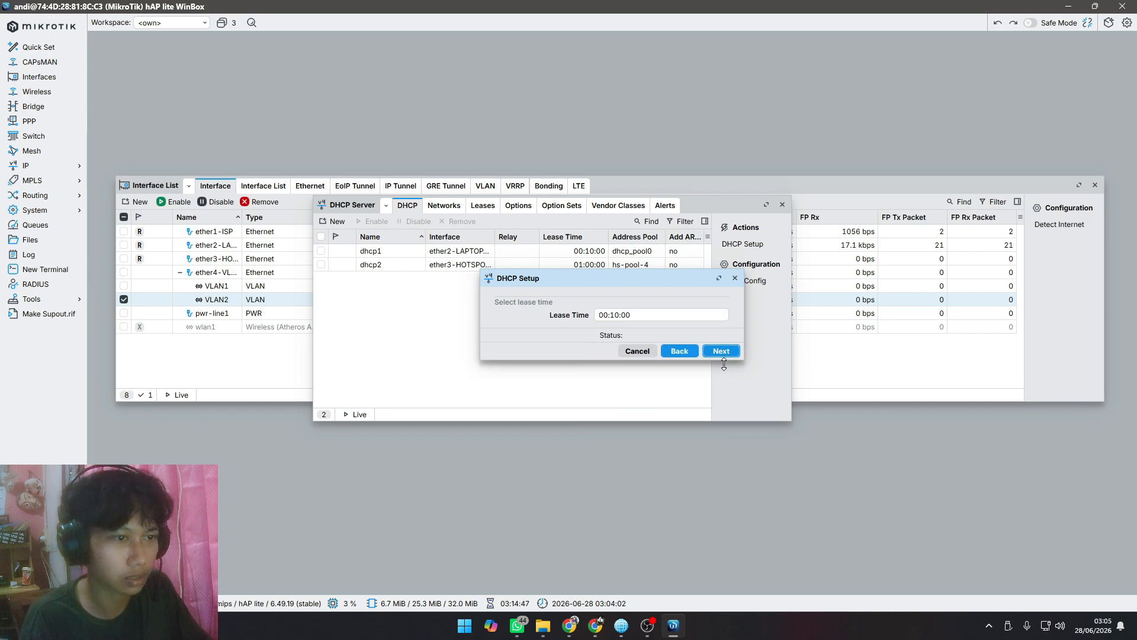
pyautogui.click(723, 355)
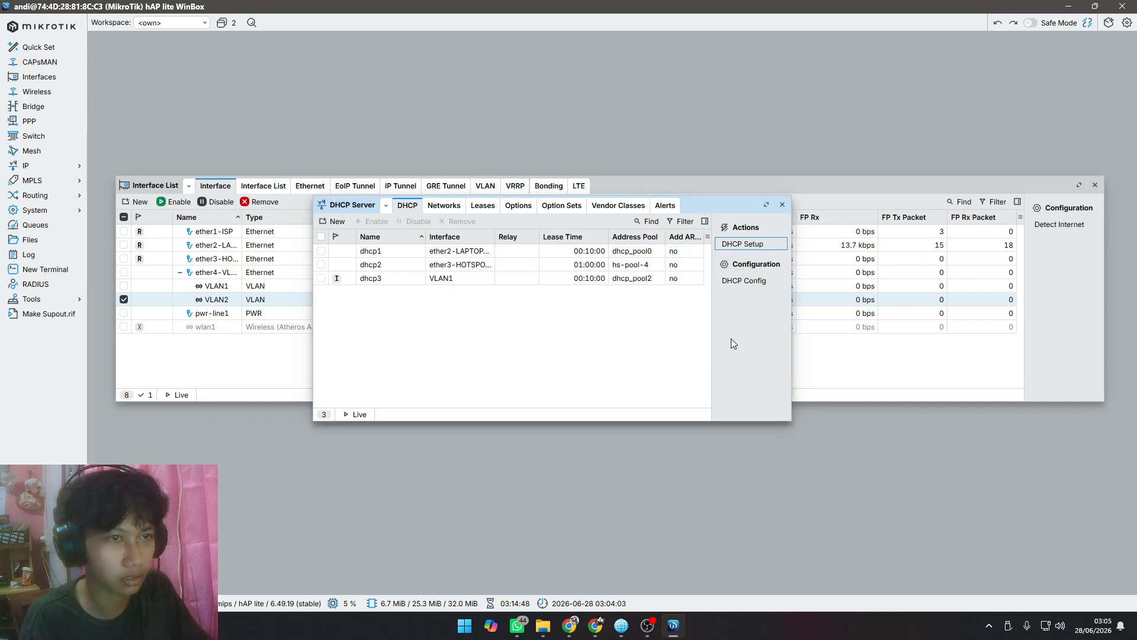
pyautogui.click(454, 279)
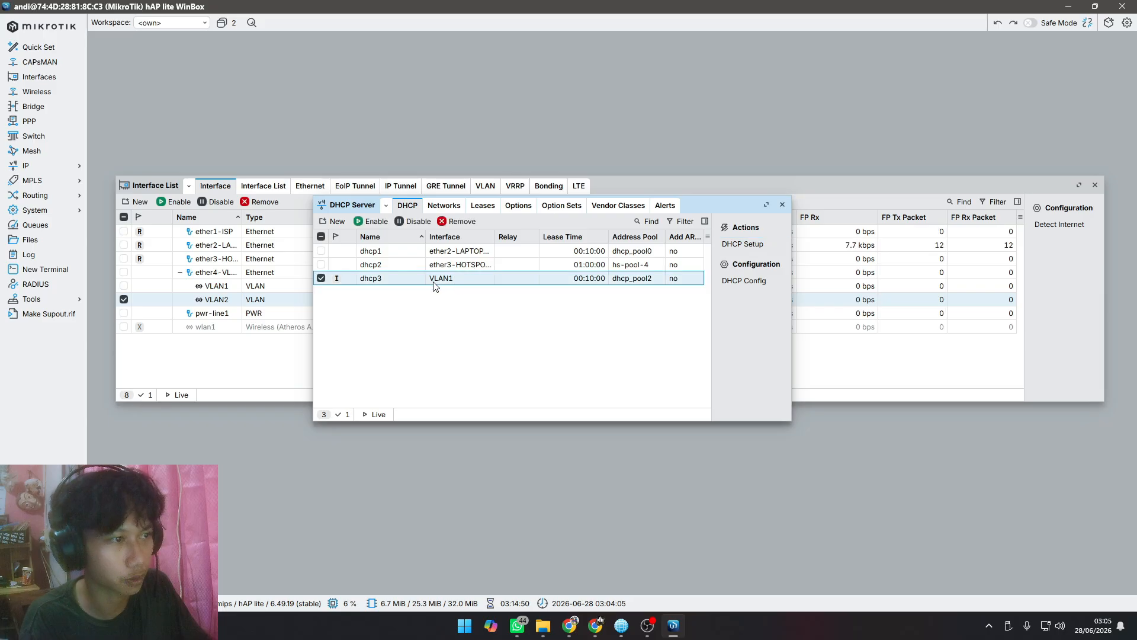
# Step: Run DHCP Setup on interface VLAN2, accepting the 192.168.30.0/27 address space, DNS servers 8.8.8.8 and 1.1.1.1 and the other suggested settings
pyautogui.click(742, 244)
pyautogui.click(704, 317)
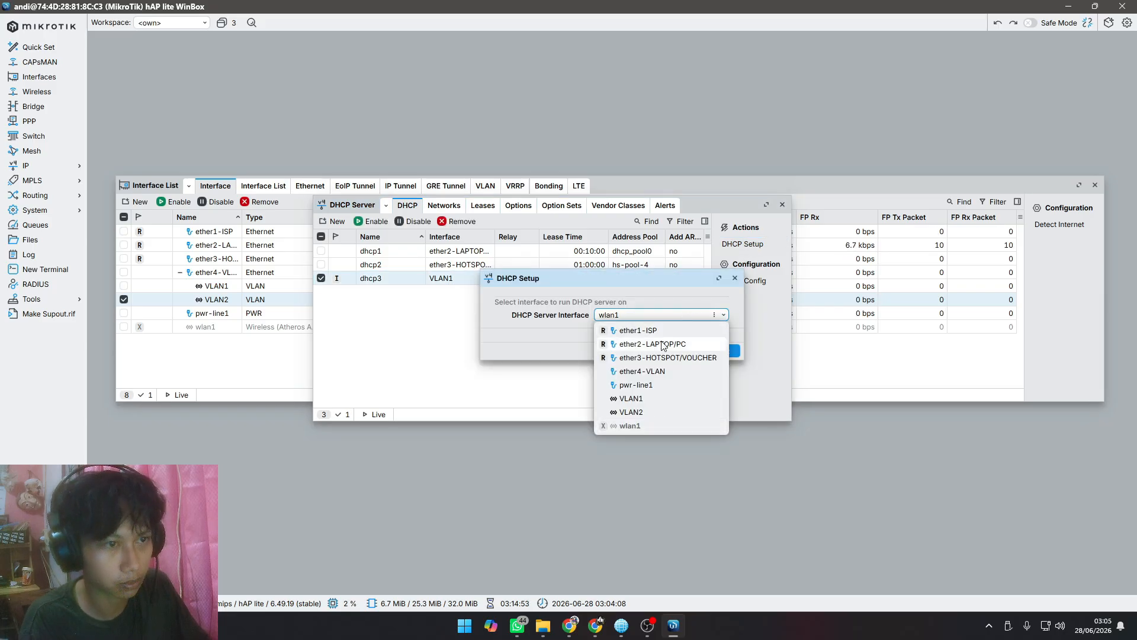
pyautogui.click(642, 413)
pyautogui.click(722, 352)
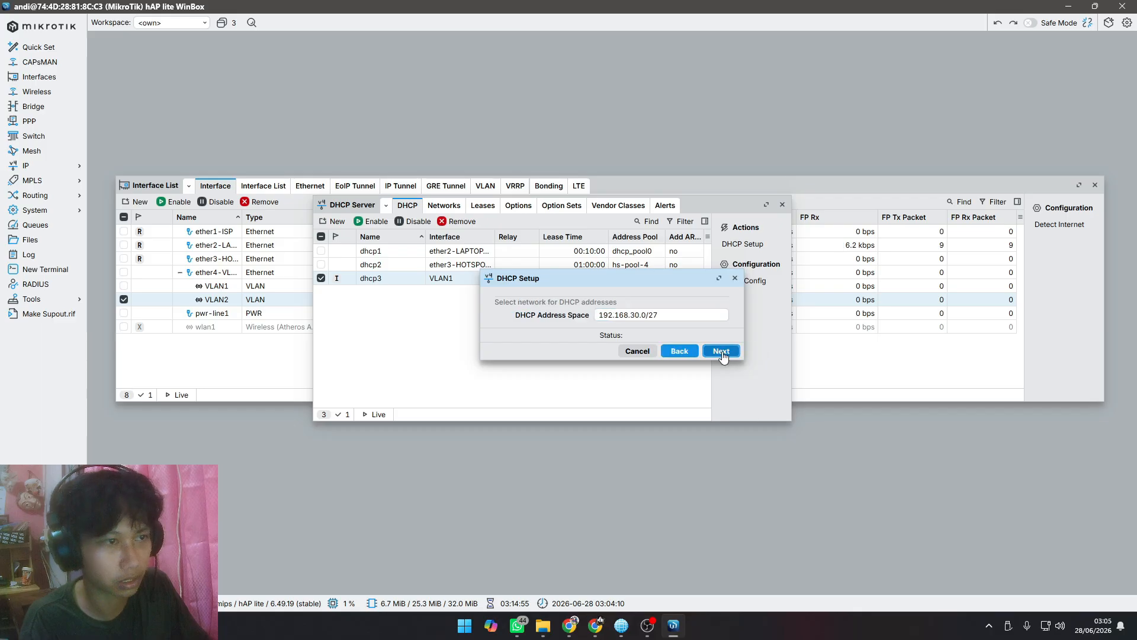
pyautogui.click(722, 352)
pyautogui.click(722, 352)
pyautogui.click(722, 352)
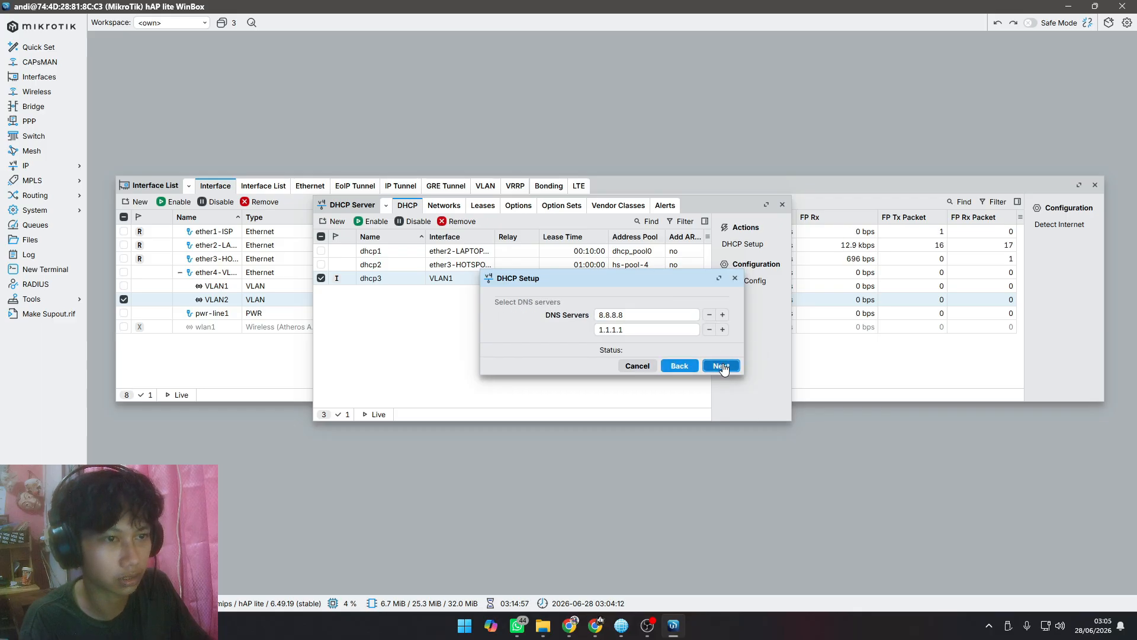
pyautogui.click(722, 352)
pyautogui.click(722, 352)
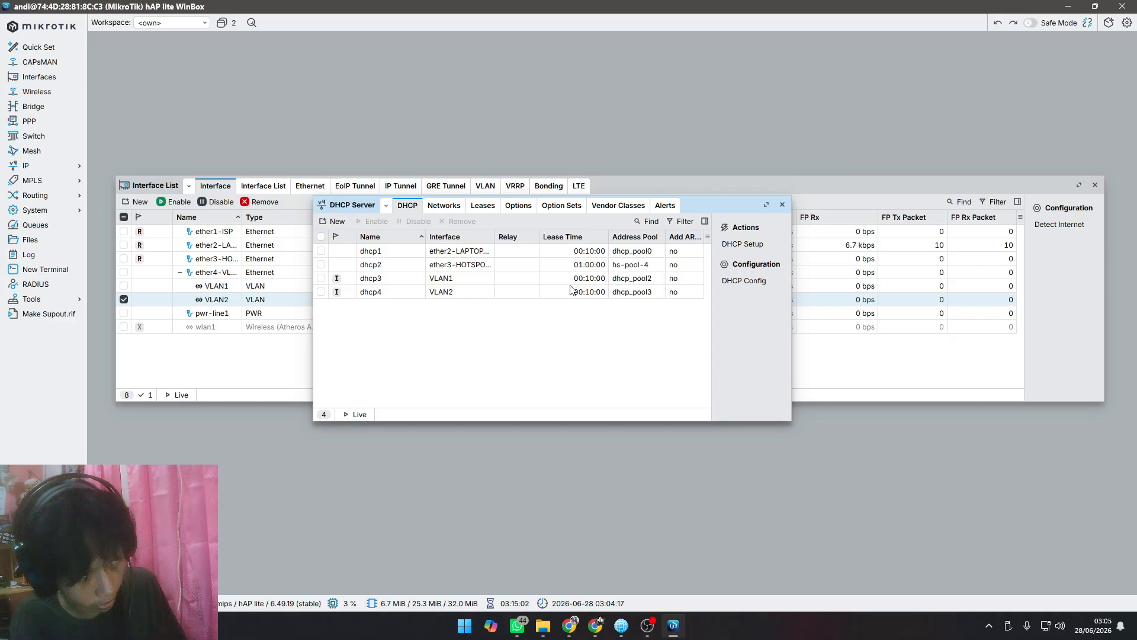
# Step: Switch to Canva and review the Konfigurasi Vlan list, the network diagram on page 2 and the Mikrotik 2 switch plan on page 4
pyautogui.click(566, 625)
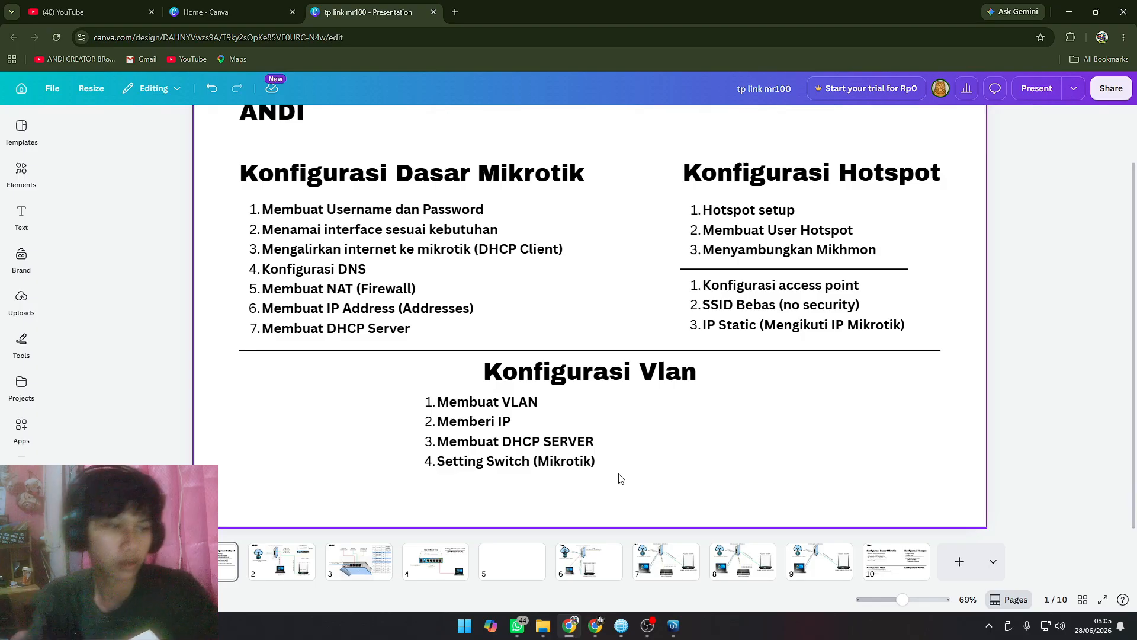
pyautogui.click(652, 626)
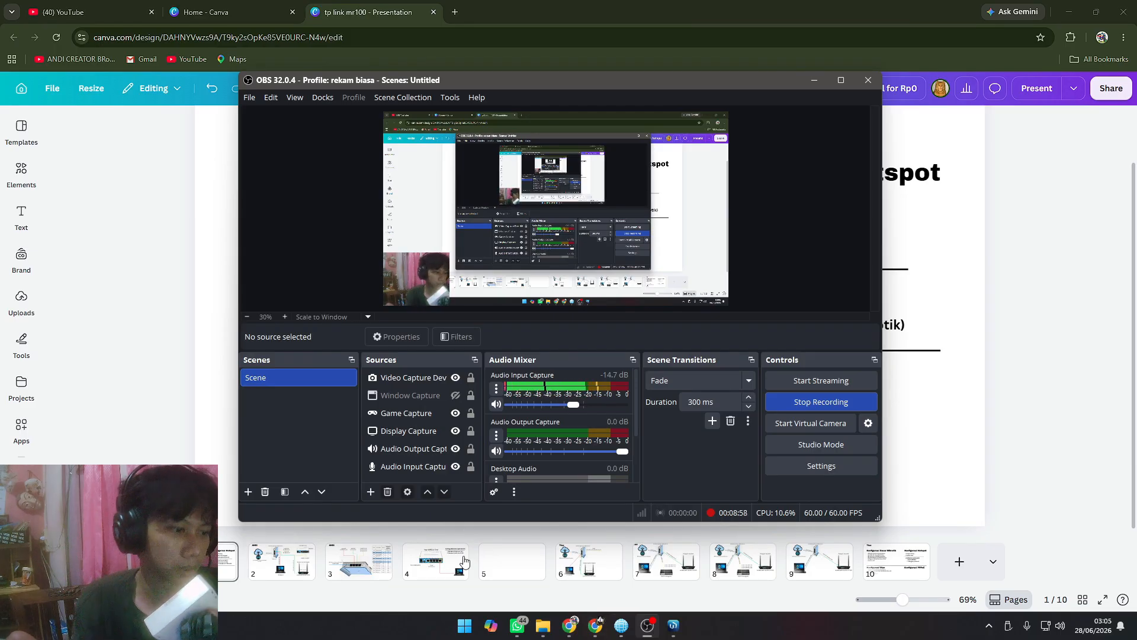
pyautogui.click(435, 559)
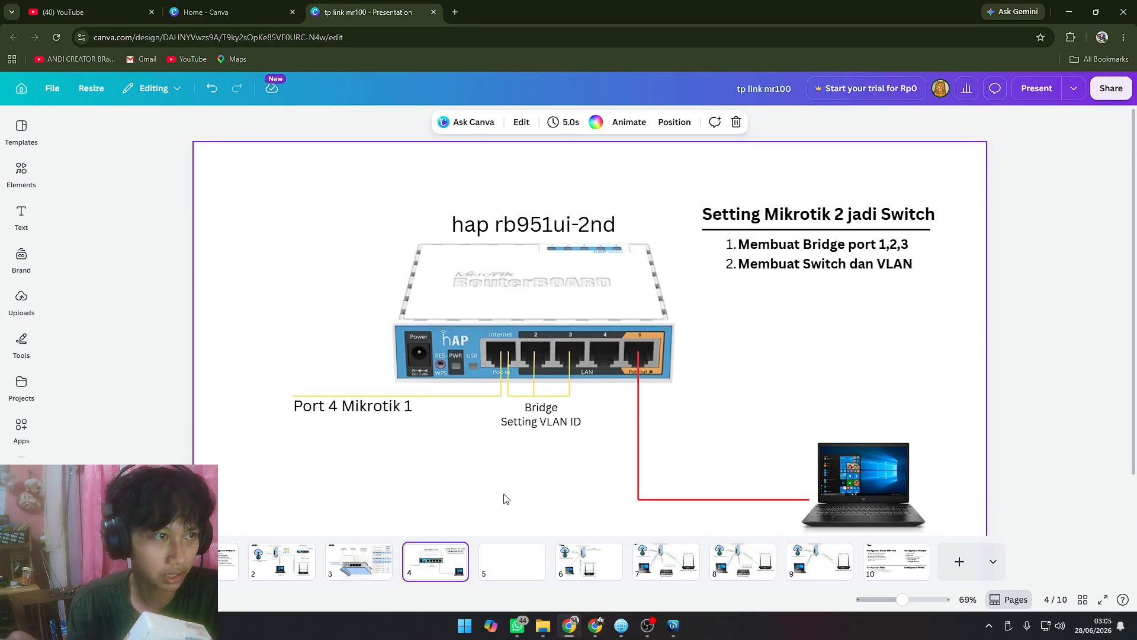
pyautogui.scroll(-2, 504, 498)
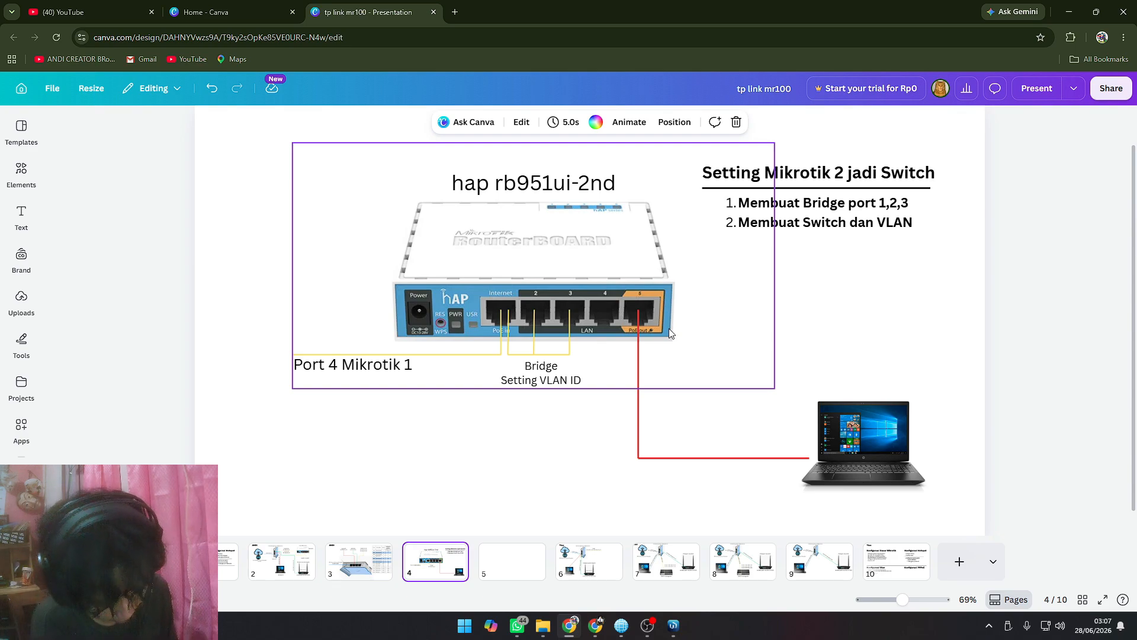
pyautogui.click(282, 561)
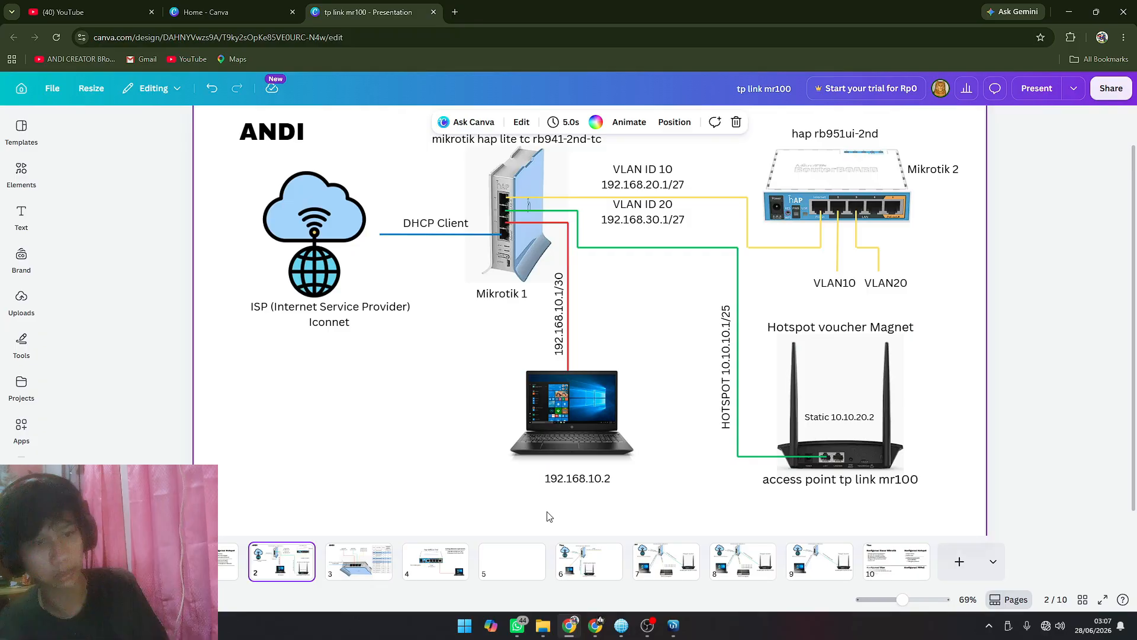
pyautogui.click(436, 557)
pyautogui.click(539, 451)
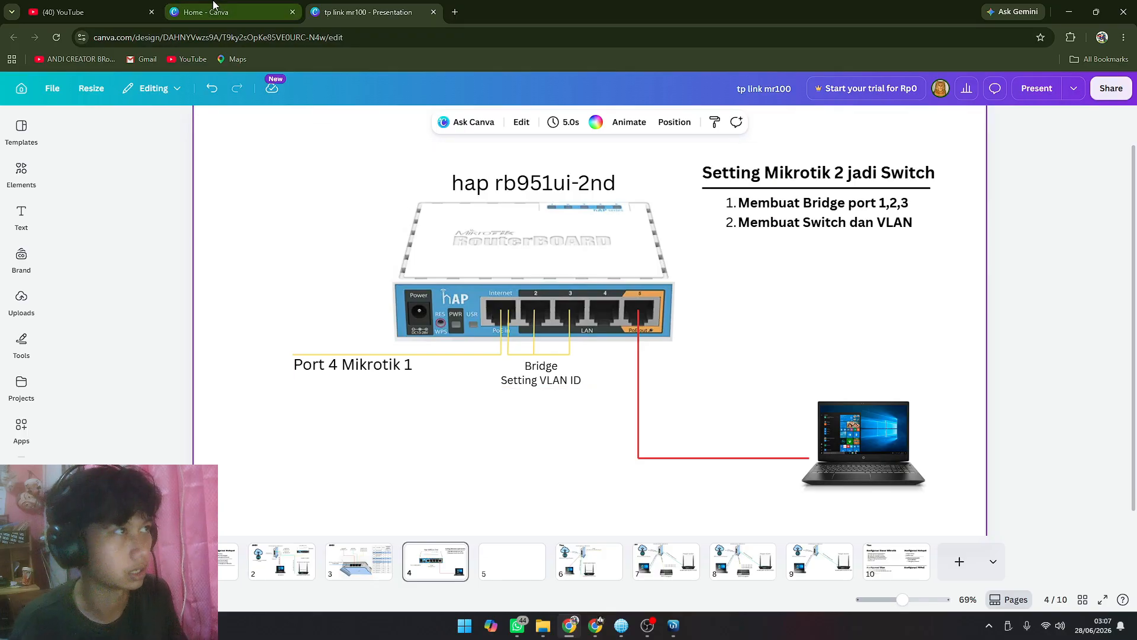
# Step: Close the hAP lite session in WinBox, relaunch WinBox.exe from the WinBox_Windows folder and refresh the neighbor list
pyautogui.click(720, 599)
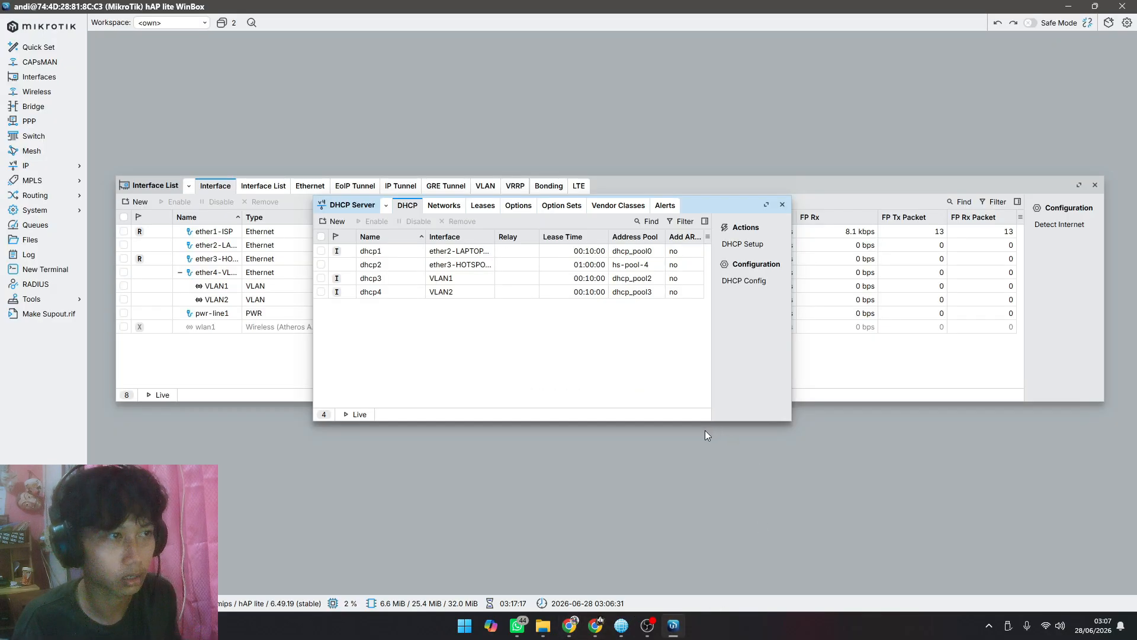
pyautogui.click(1122, 7)
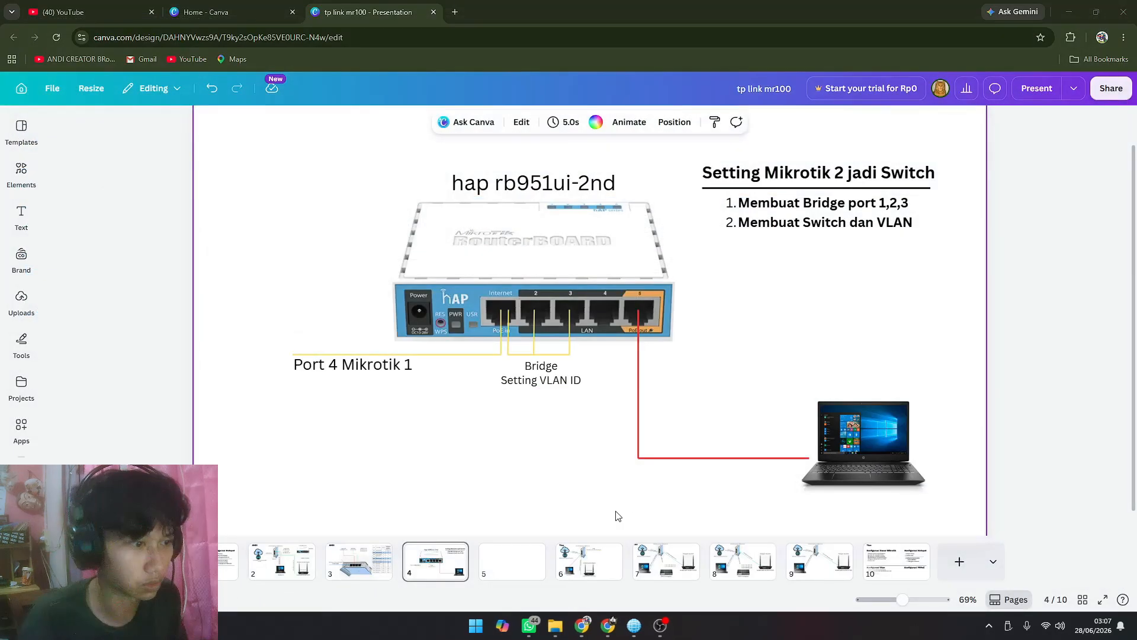
pyautogui.click(555, 625)
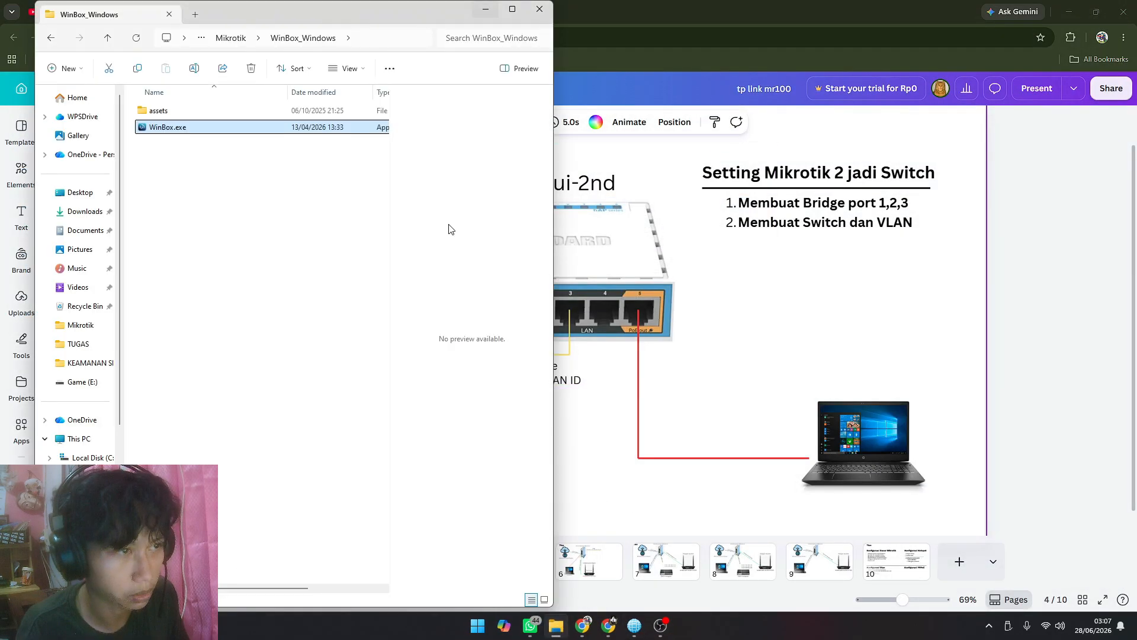
pyautogui.doubleClick(238, 134)
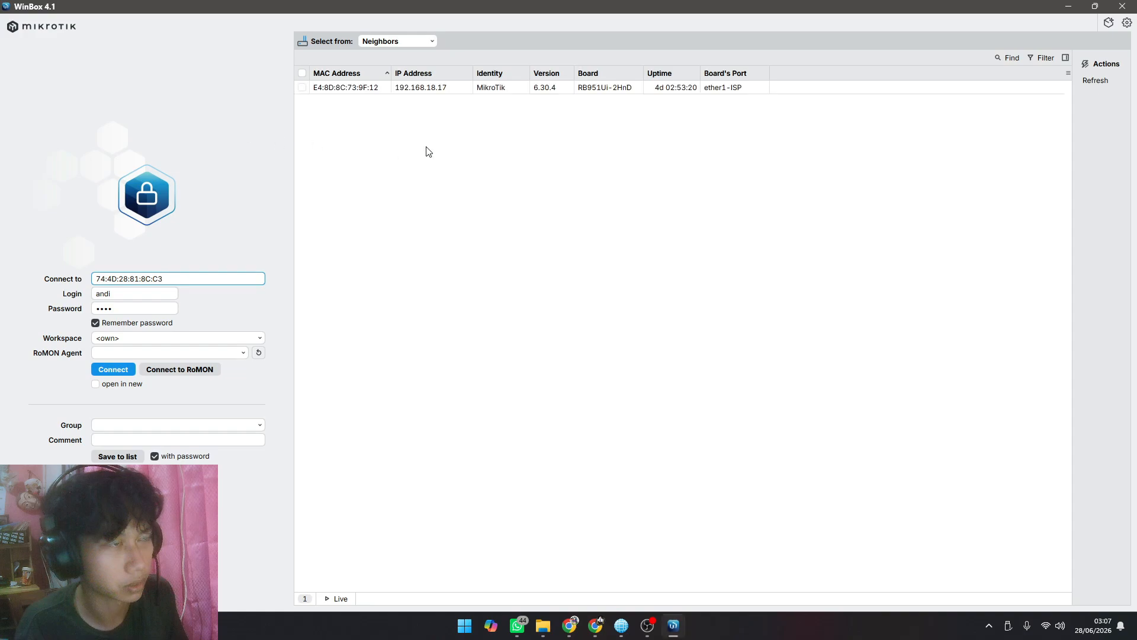
pyautogui.click(982, 101)
pyautogui.click(1101, 80)
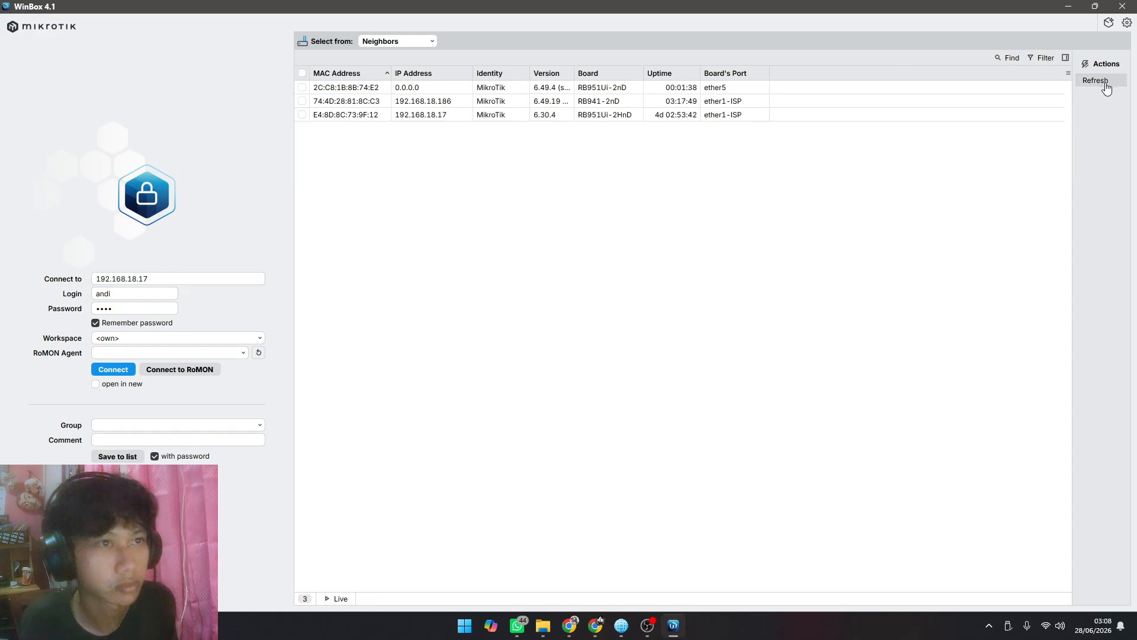
# Step: Connect to the RB951Ui-2nD neighbor by its MAC address with login admin, an empty password and password remembering turned off
pyautogui.click(331, 89)
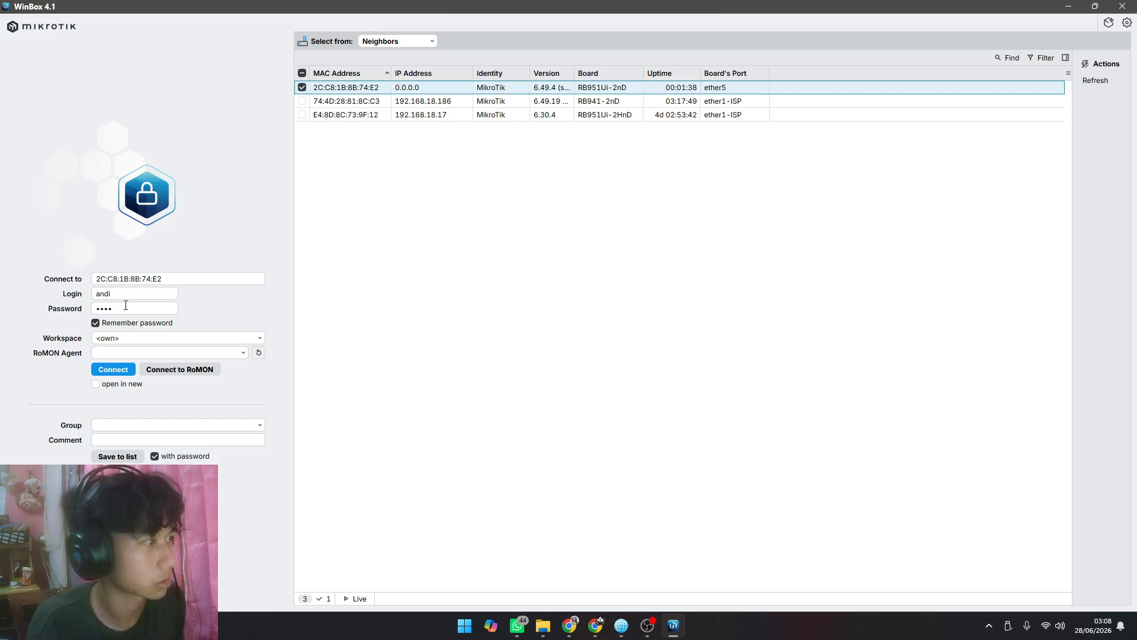
pyautogui.click(95, 322)
pyautogui.click(126, 308)
pyautogui.press('BackSpace')
pyautogui.press('BackSpace')
pyautogui.press('BackSpace')
pyautogui.press('BackSpace')
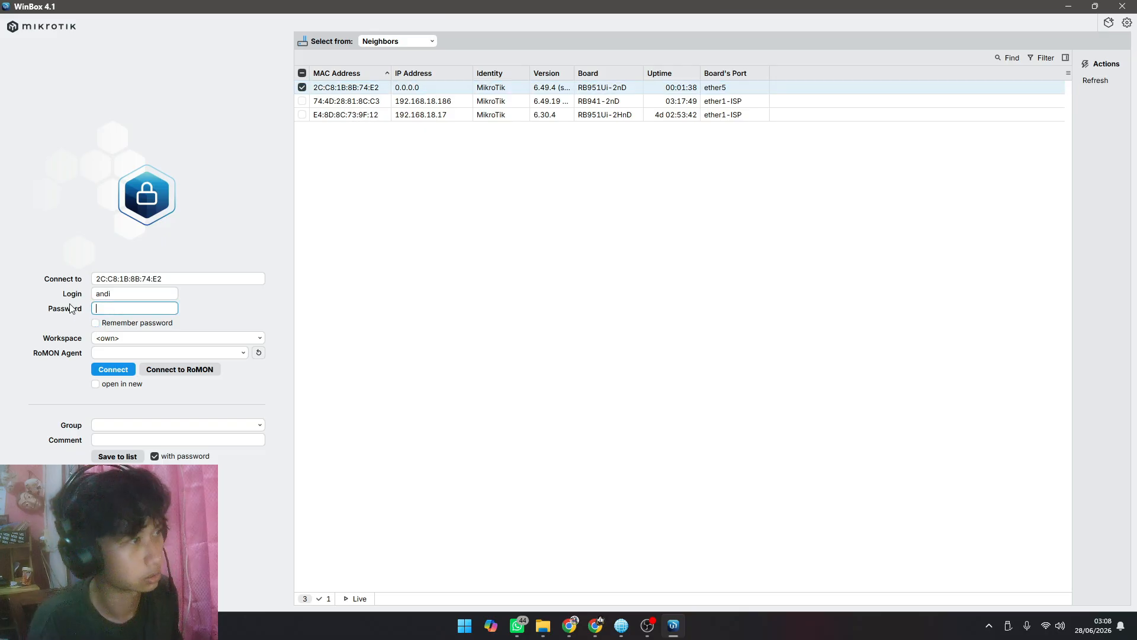
pyautogui.doubleClick(129, 292)
pyautogui.write('admin')
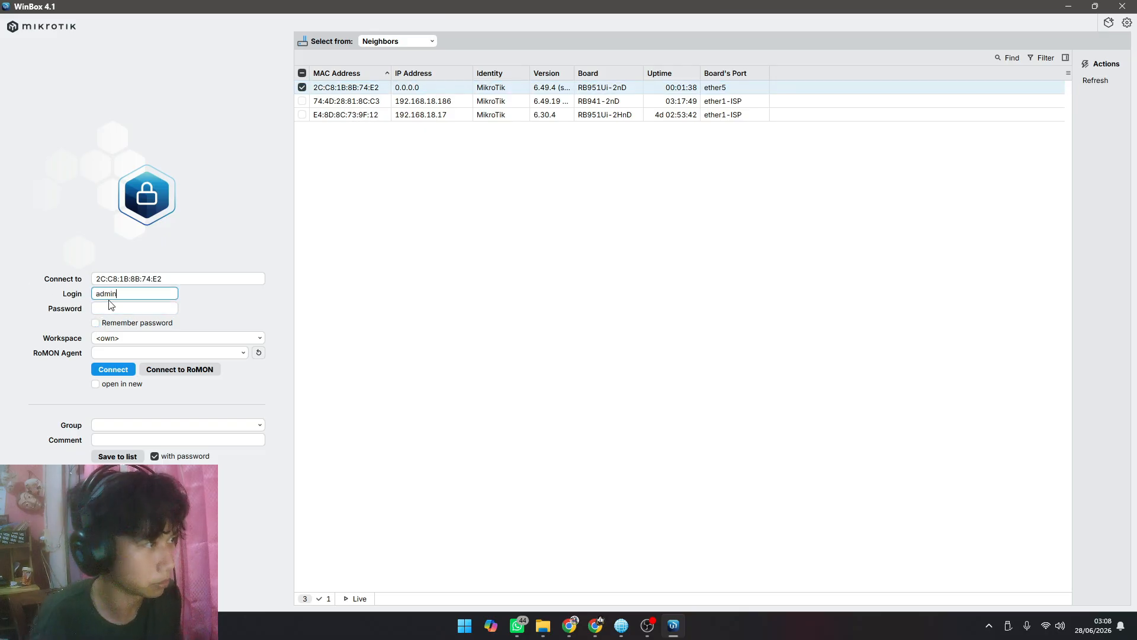
pyautogui.click(104, 370)
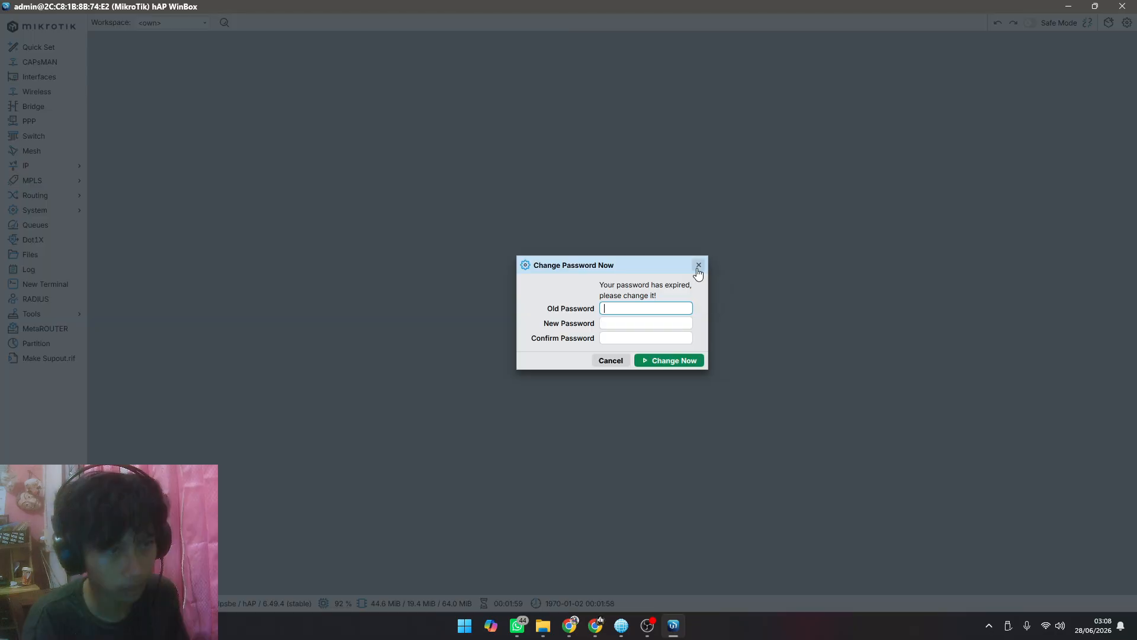
pyautogui.click(699, 267)
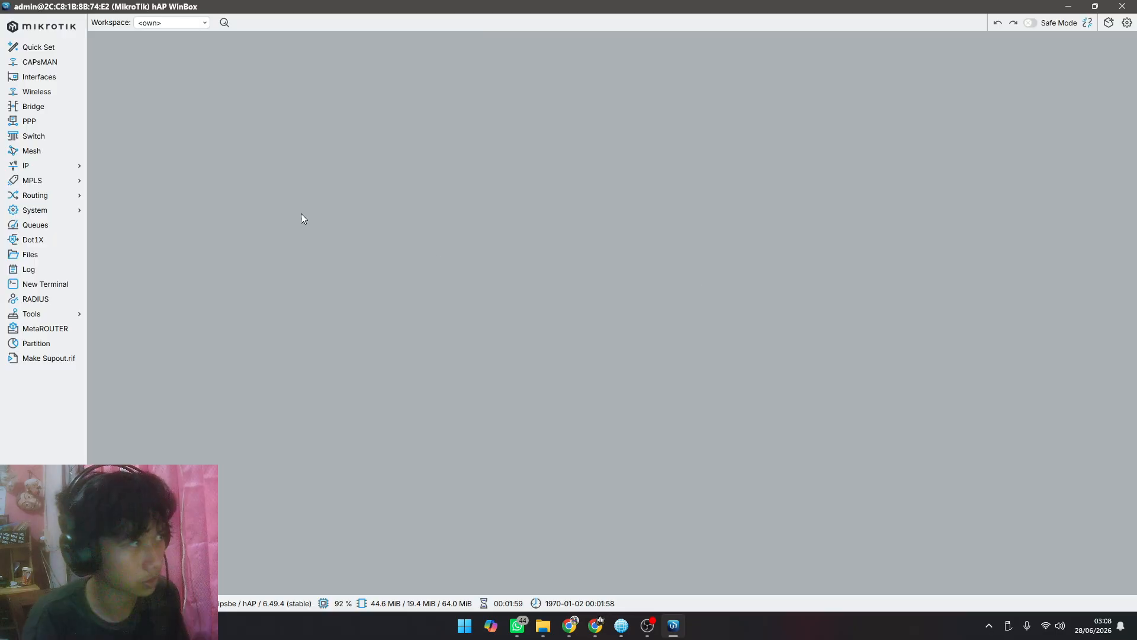
# Step: Check the "Setting Mikrotik 2 jadi Switch" steps on page 4 in Canva and return to WinBox
pyautogui.click(42, 163)
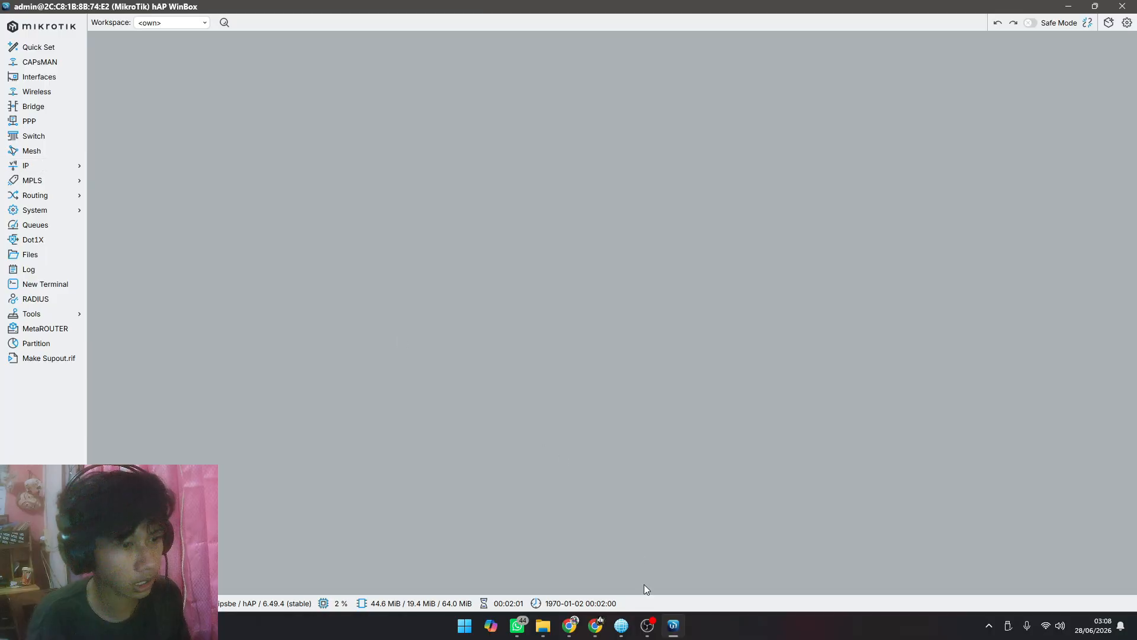
pyautogui.click(569, 625)
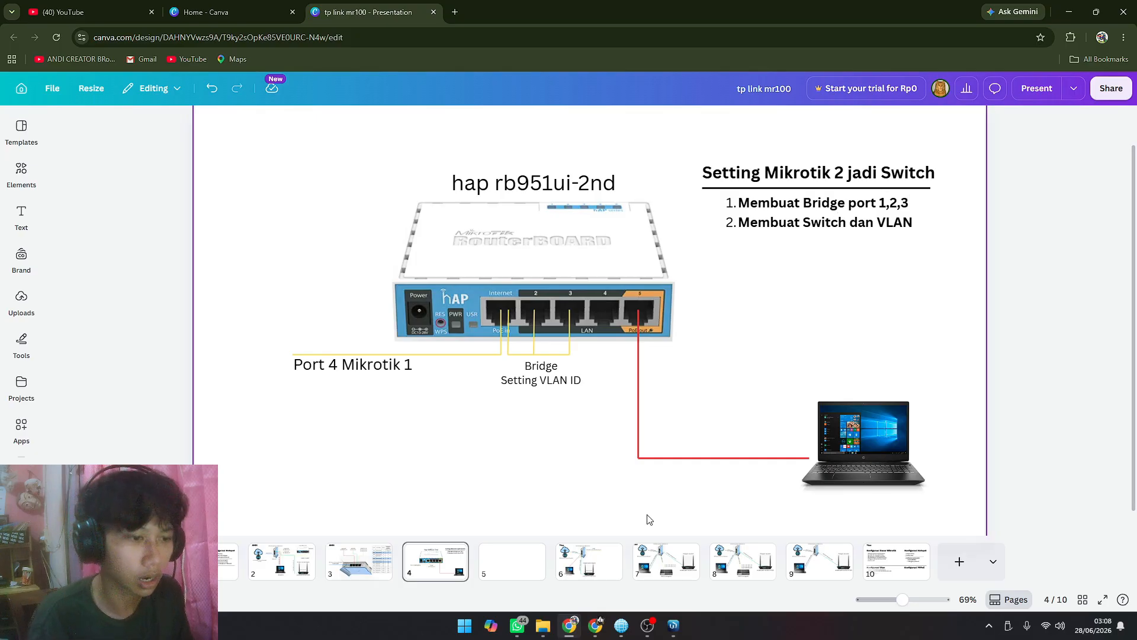
pyautogui.click(673, 625)
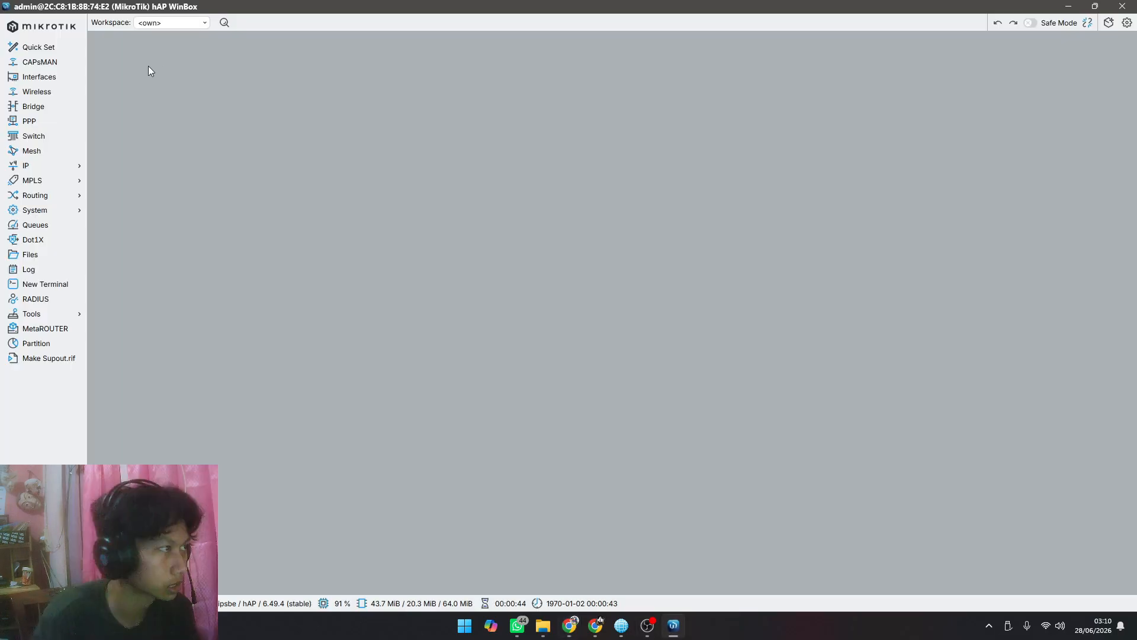
# Step: Open the bridge list, narrow and reposition its window, and create a new bridge named BRIDGE1
pyautogui.click(53, 106)
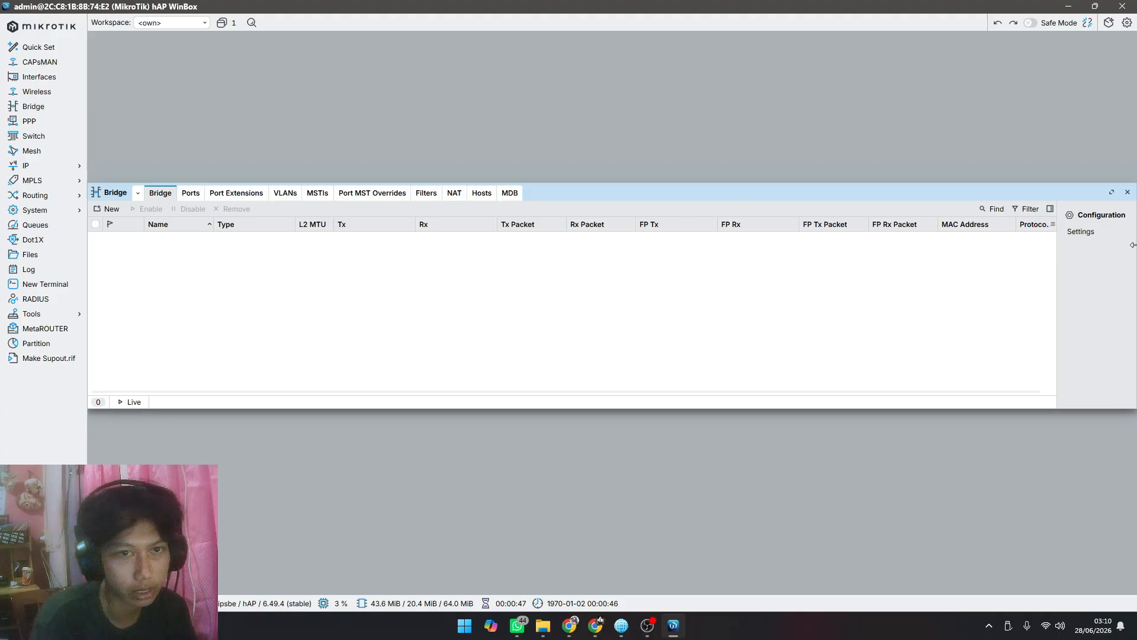
pyautogui.moveTo(1132, 245); pyautogui.dragTo(845, 243)
pyautogui.moveTo(646, 187); pyautogui.dragTo(793, 138)
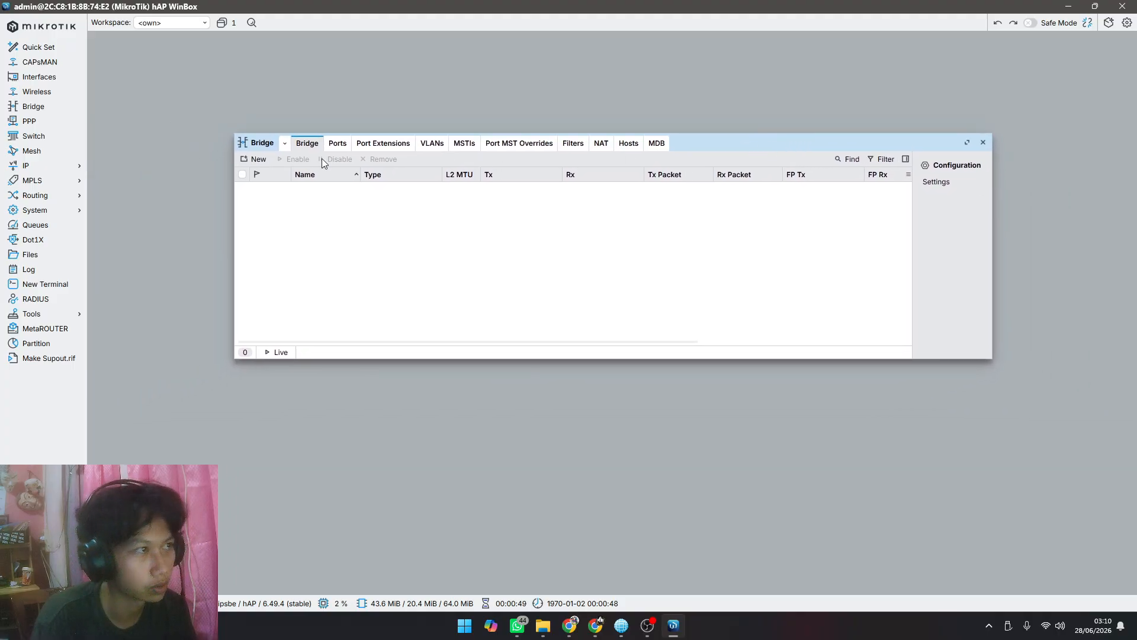
pyautogui.click(259, 160)
pyautogui.moveTo(681, 155); pyautogui.dragTo(512, 169)
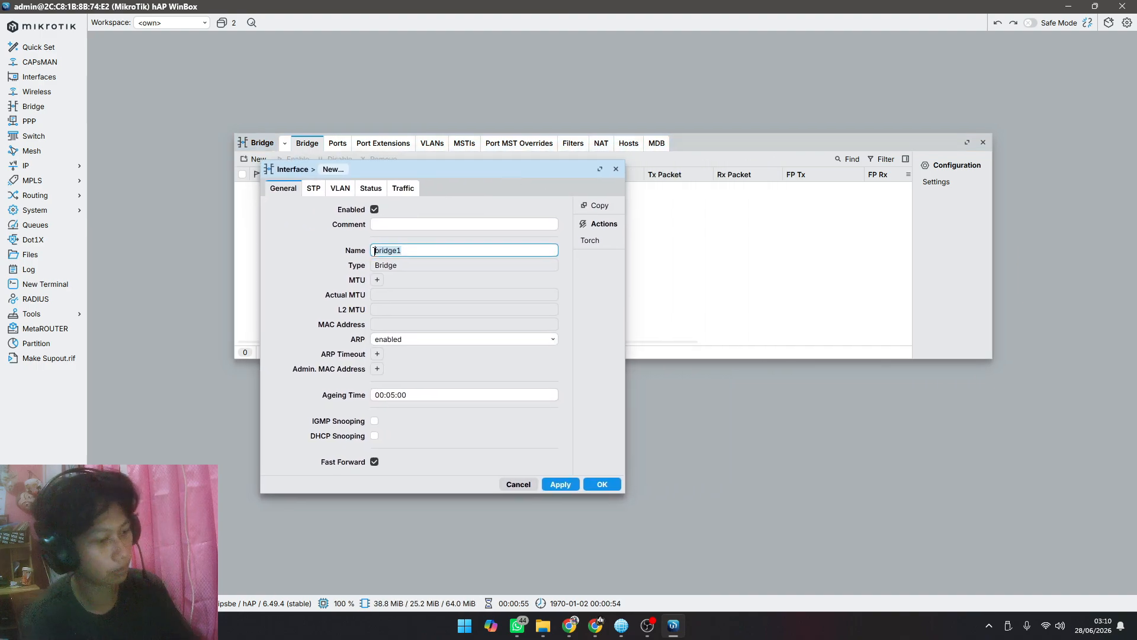
pyautogui.write('BRIDGE')
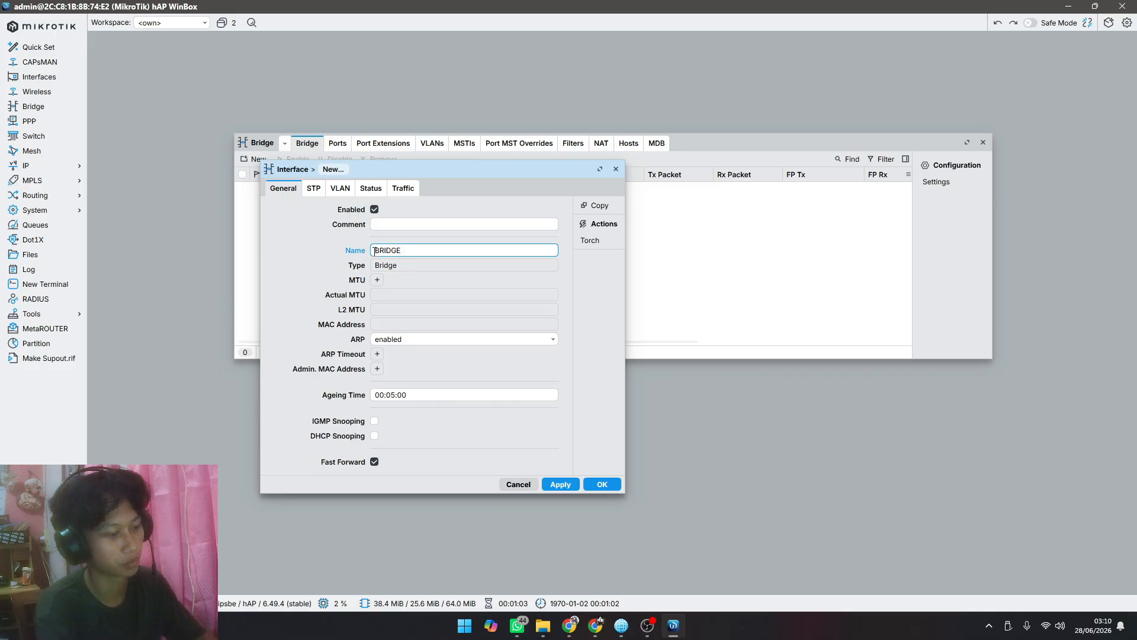
pyautogui.write('1')
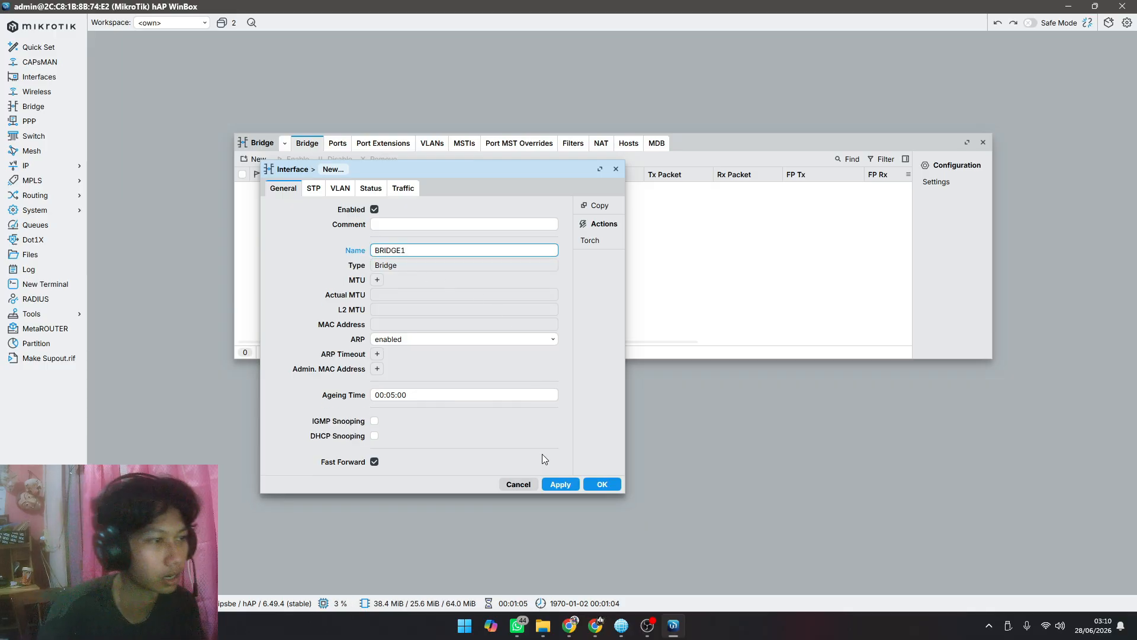
pyautogui.click(599, 484)
pyautogui.click(598, 484)
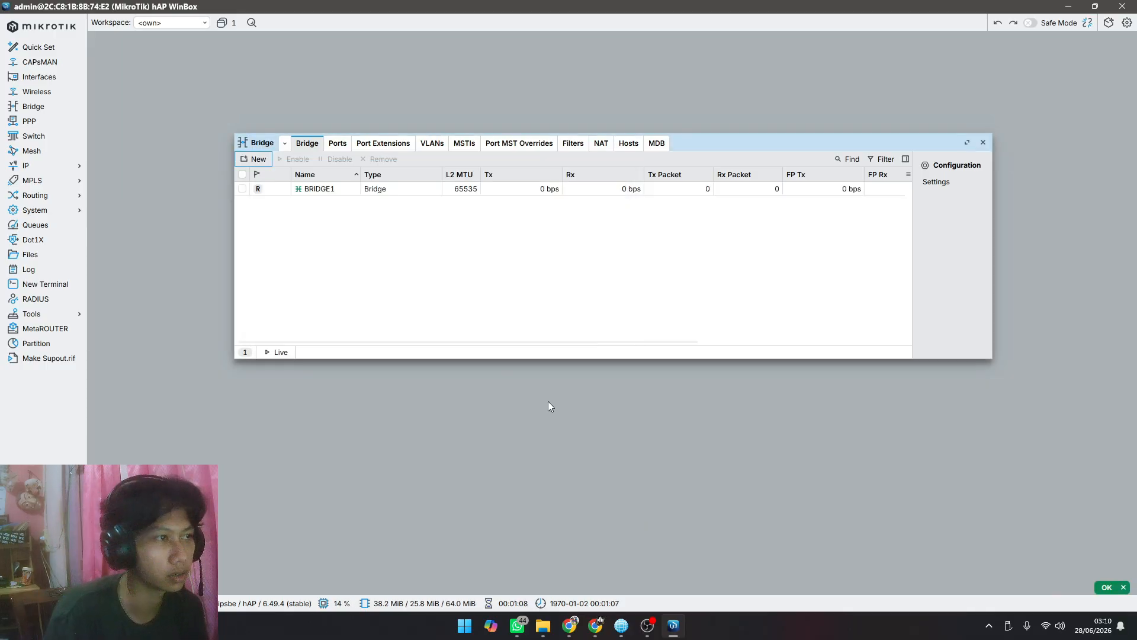
# Step: Open the bridge port list, check the port wiring diagram on page 4 in Canva, and return to WinBox
pyautogui.click(346, 145)
pyautogui.moveTo(583, 617)
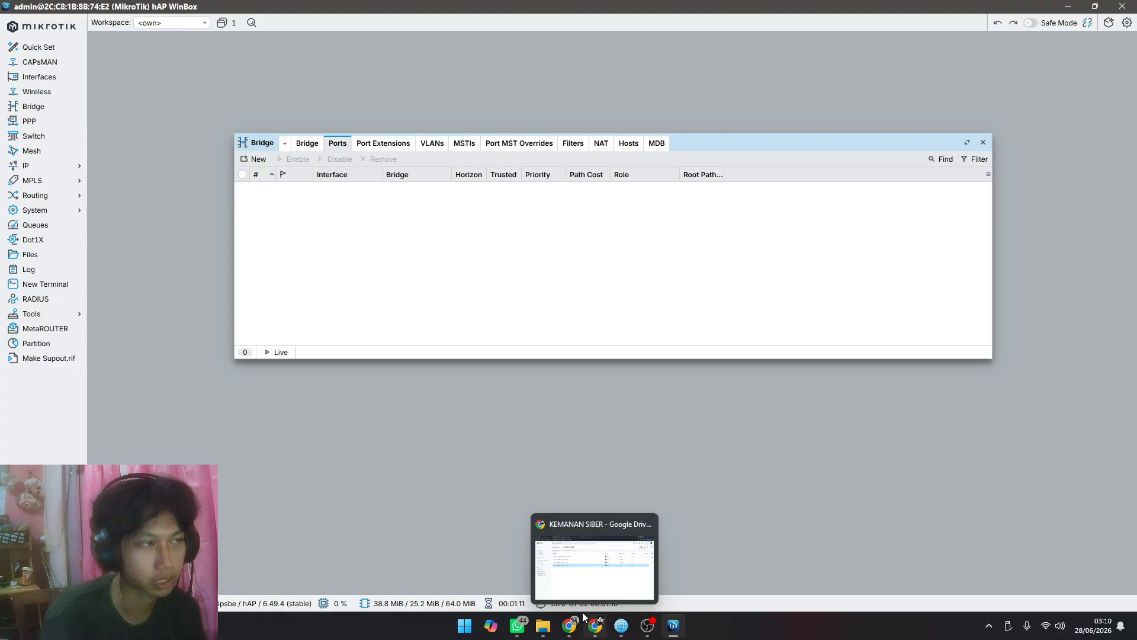
pyautogui.click(569, 623)
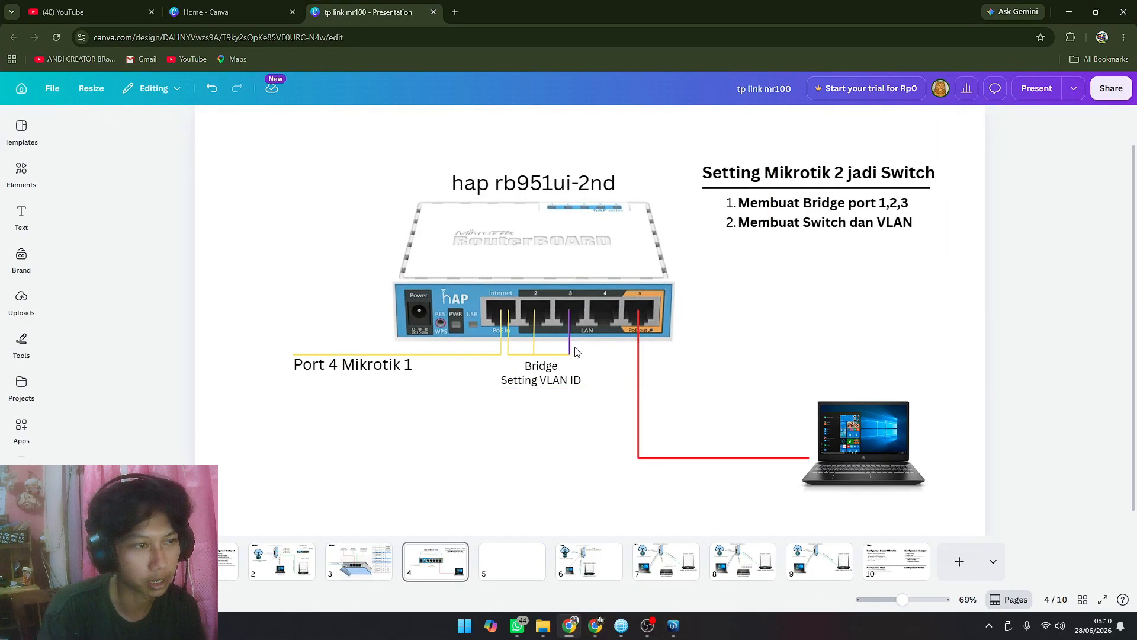
pyautogui.scroll(1, 522, 450)
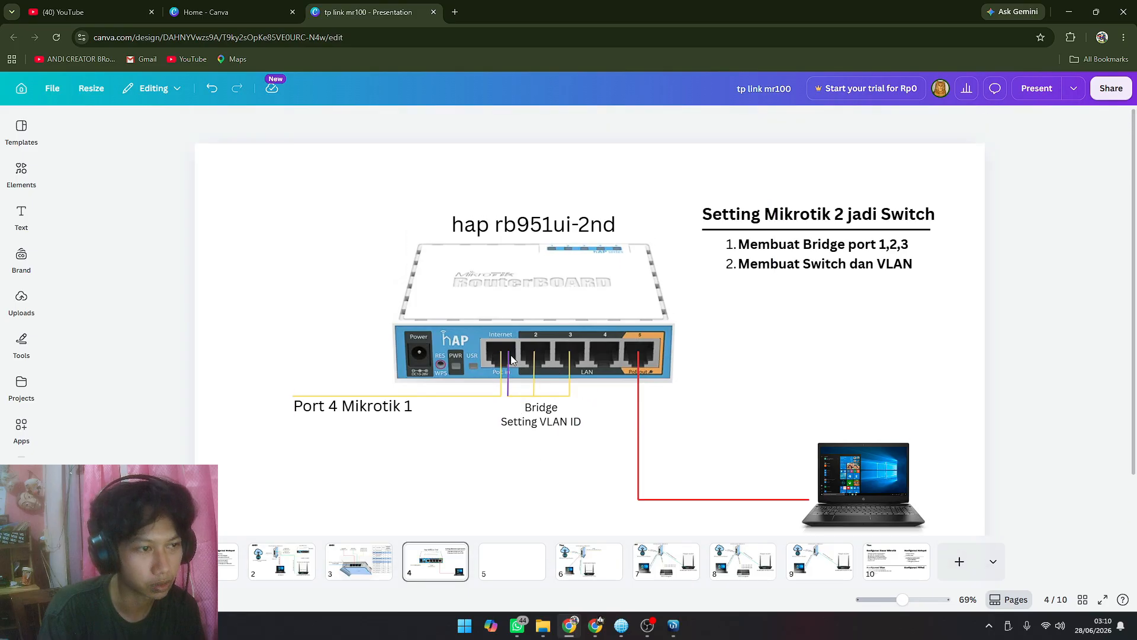
pyautogui.click(671, 626)
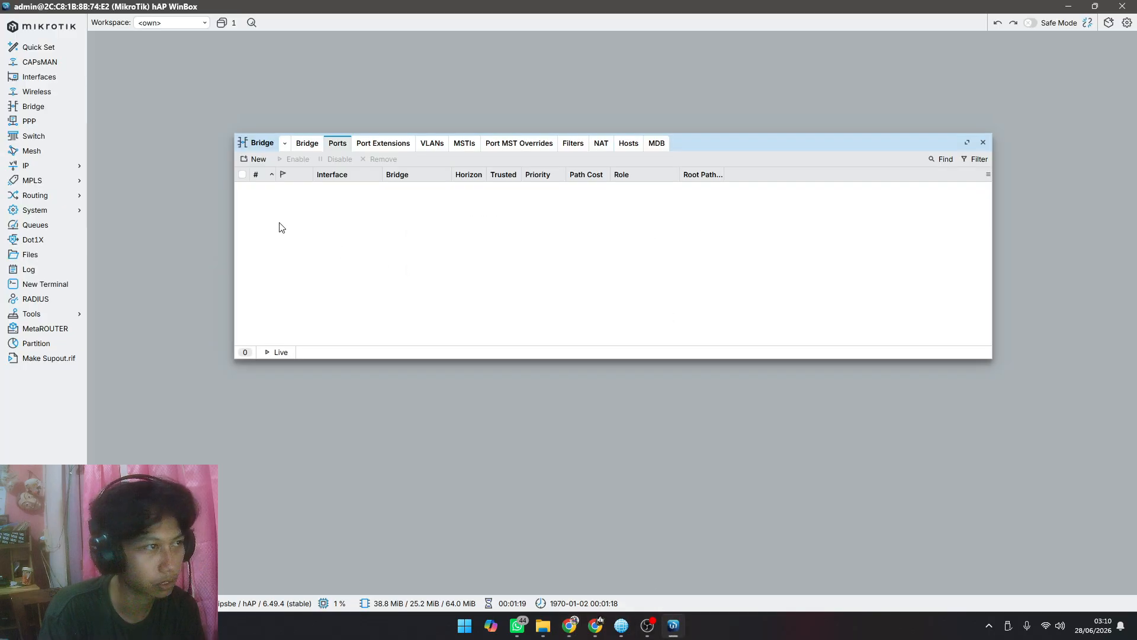
# Step: Add ether1 as a port of BRIDGE1, moving the new port window aside
pyautogui.click(256, 158)
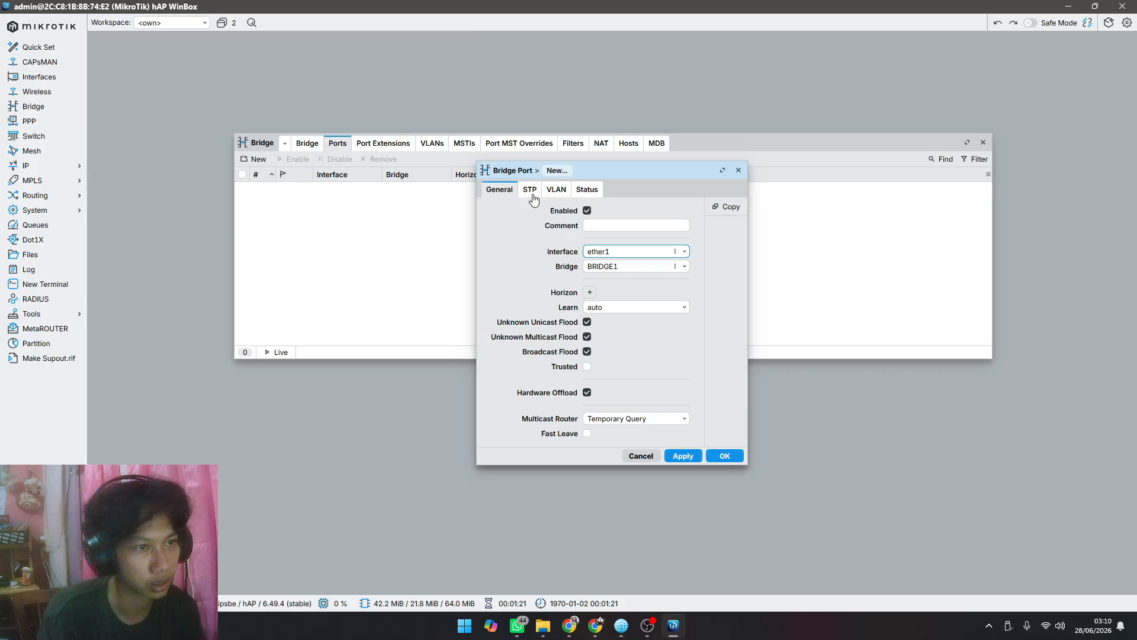
pyautogui.moveTo(616, 168); pyautogui.dragTo(501, 190)
pyautogui.click(510, 274)
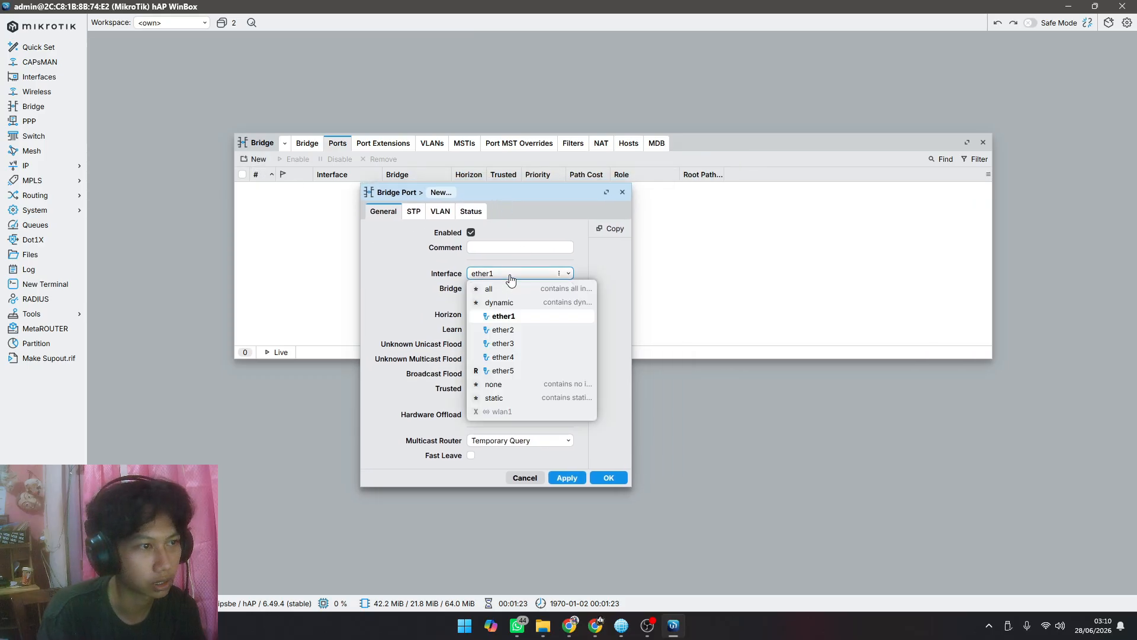
pyautogui.click(511, 277)
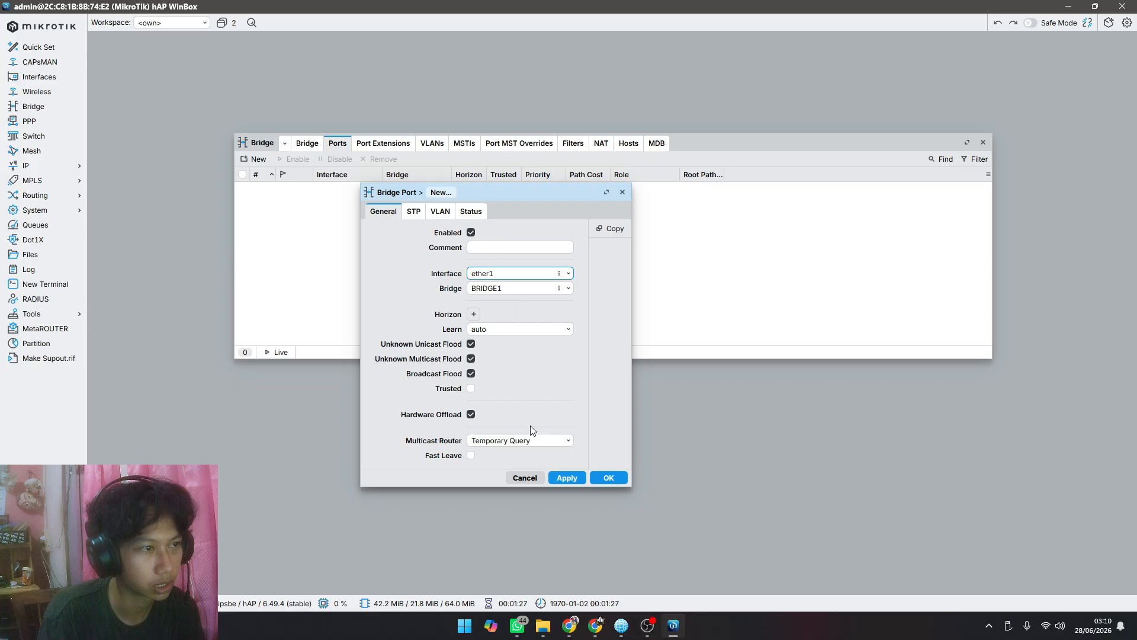
pyautogui.click(569, 477)
pyautogui.click(612, 477)
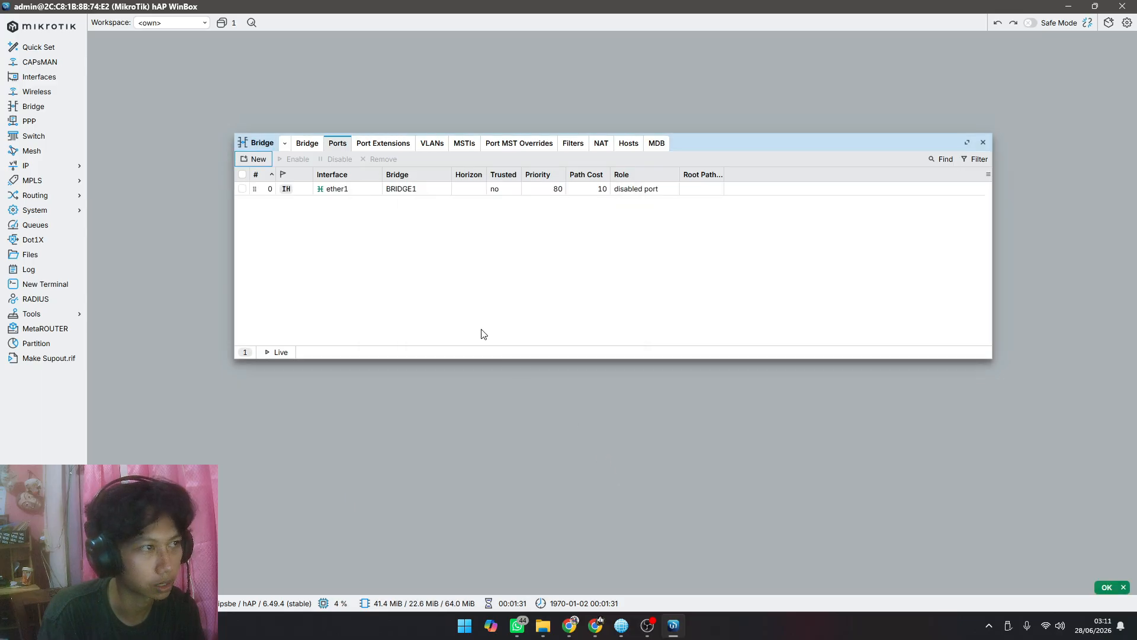
pyautogui.click(363, 190)
pyautogui.click(334, 228)
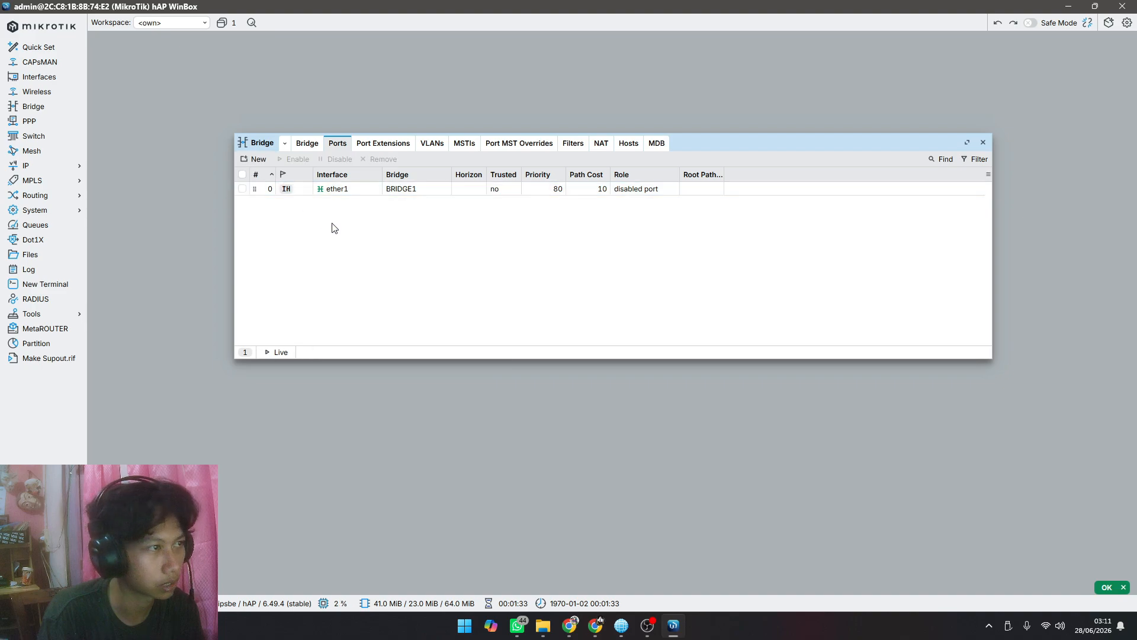
# Step: Add ether2 as a port of BRIDGE1
pyautogui.click(255, 158)
pyautogui.click(508, 290)
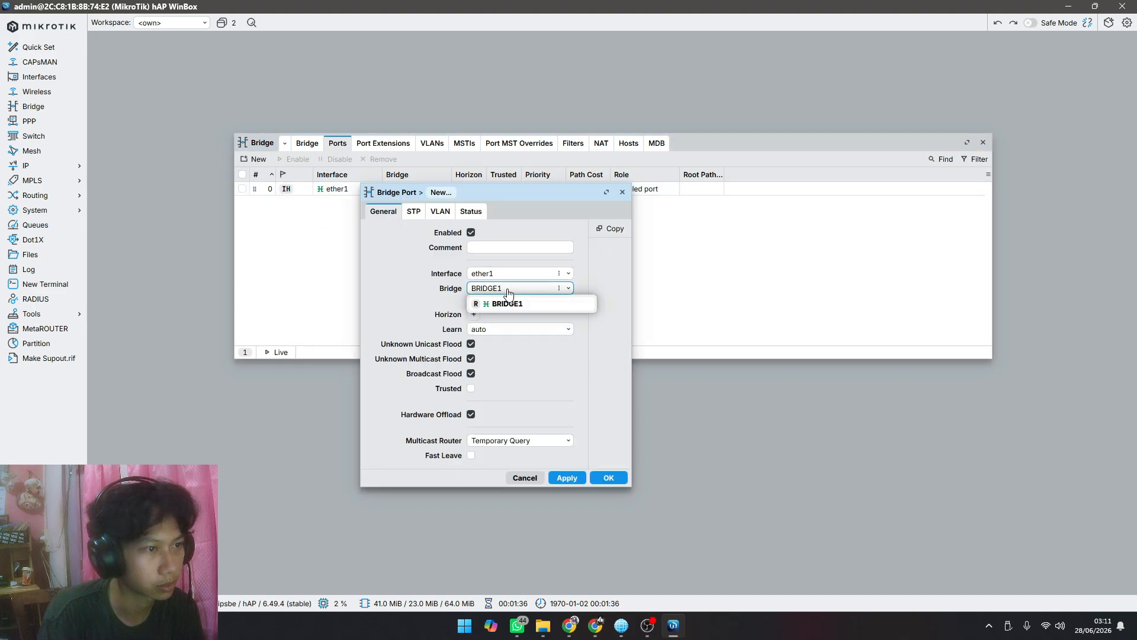
pyautogui.click(507, 303)
pyautogui.click(504, 273)
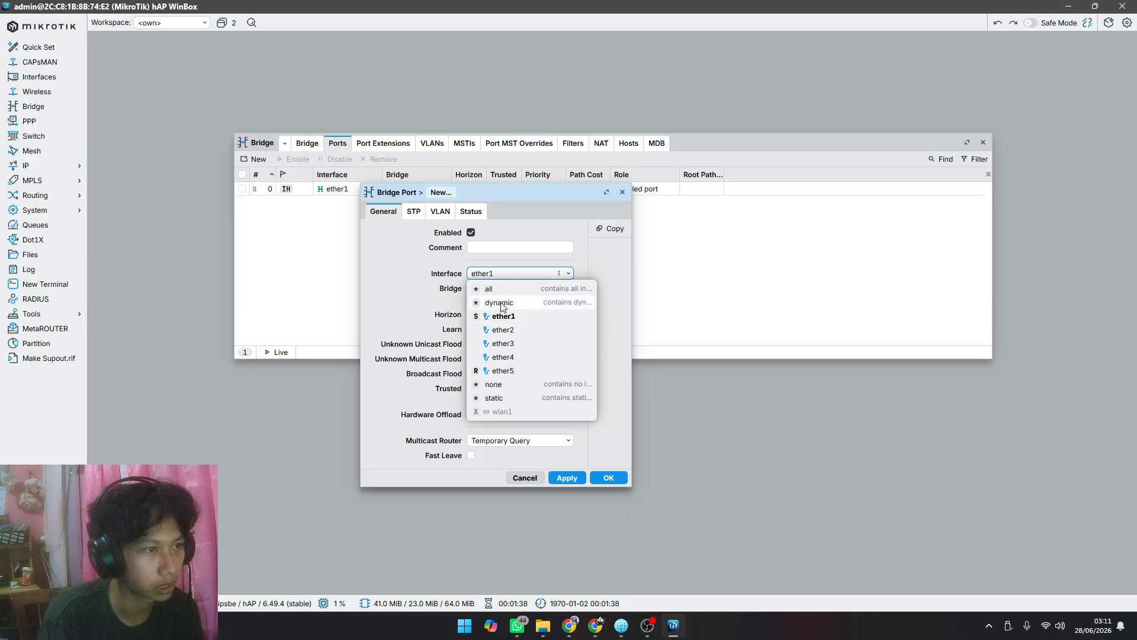
pyautogui.click(502, 329)
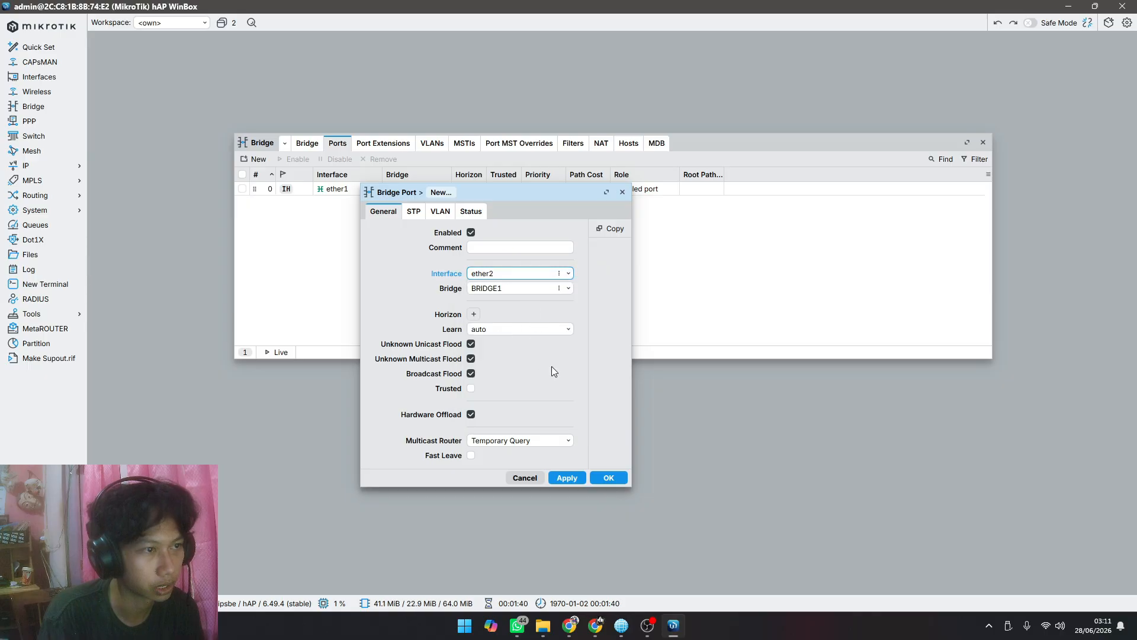
pyautogui.click(567, 479)
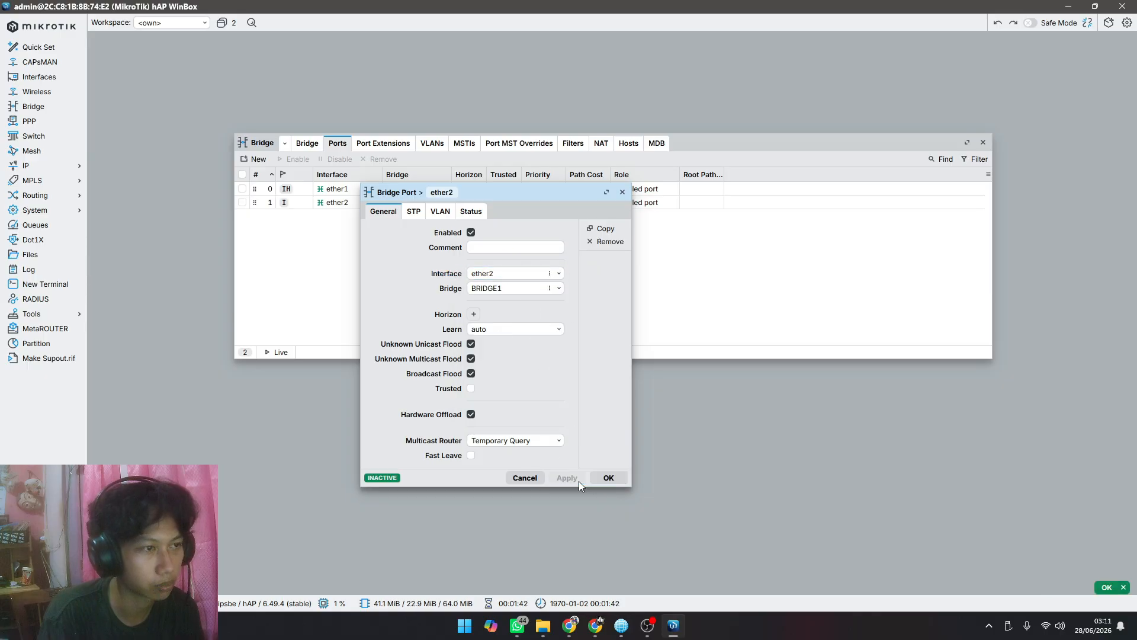
pyautogui.click(608, 477)
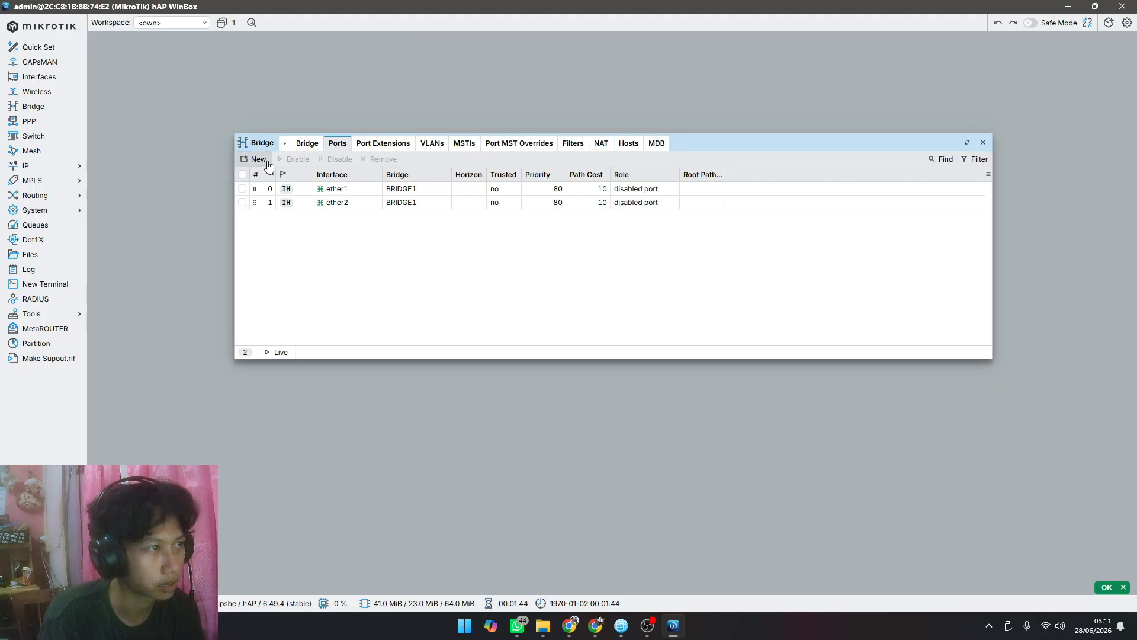
# Step: Add ether3 as a port of BRIDGE1
pyautogui.click(256, 159)
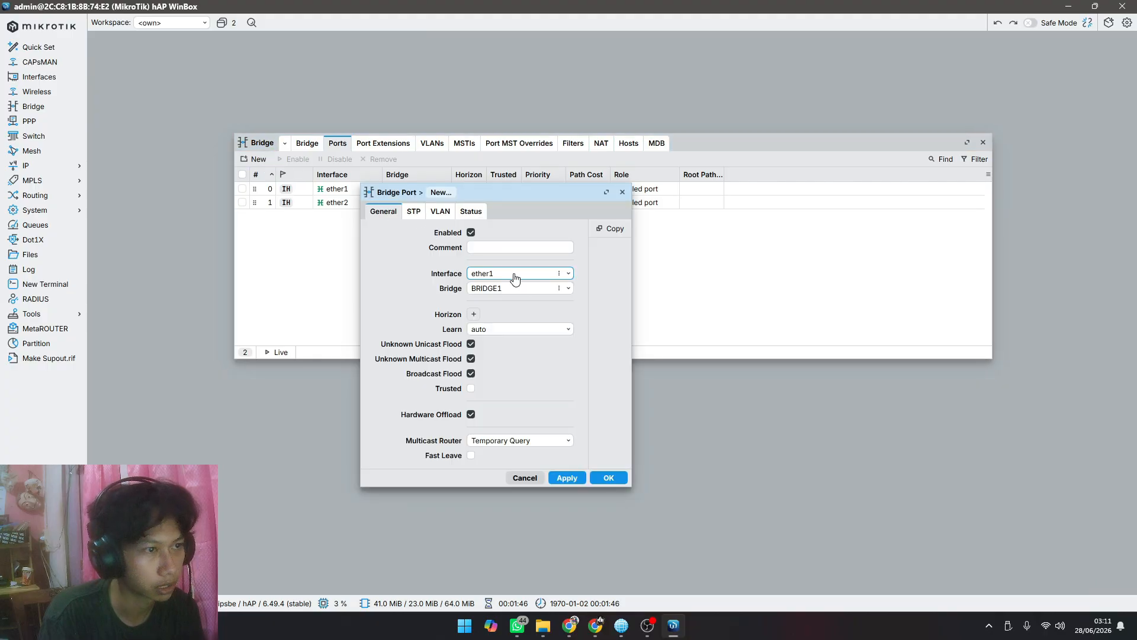
pyautogui.click(515, 274)
pyautogui.click(504, 347)
pyautogui.click(566, 477)
pyautogui.click(608, 477)
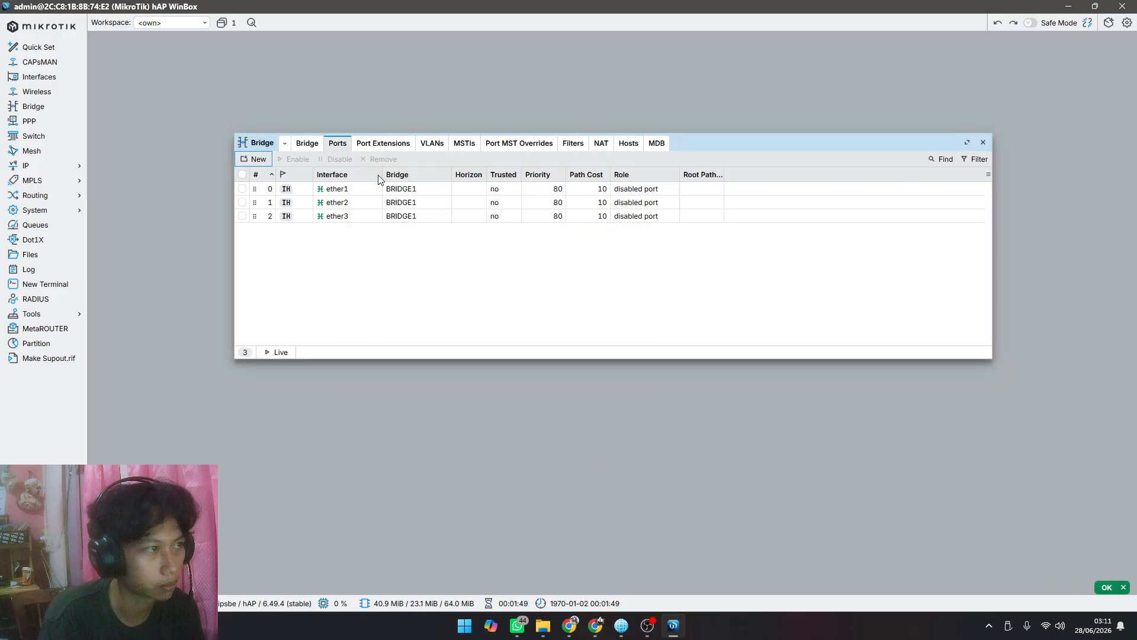
# Step: Review the bridge and its ports, check the switch and VLAN step on the Canva page, and return to WinBox
pyautogui.click(306, 144)
pyautogui.click(335, 143)
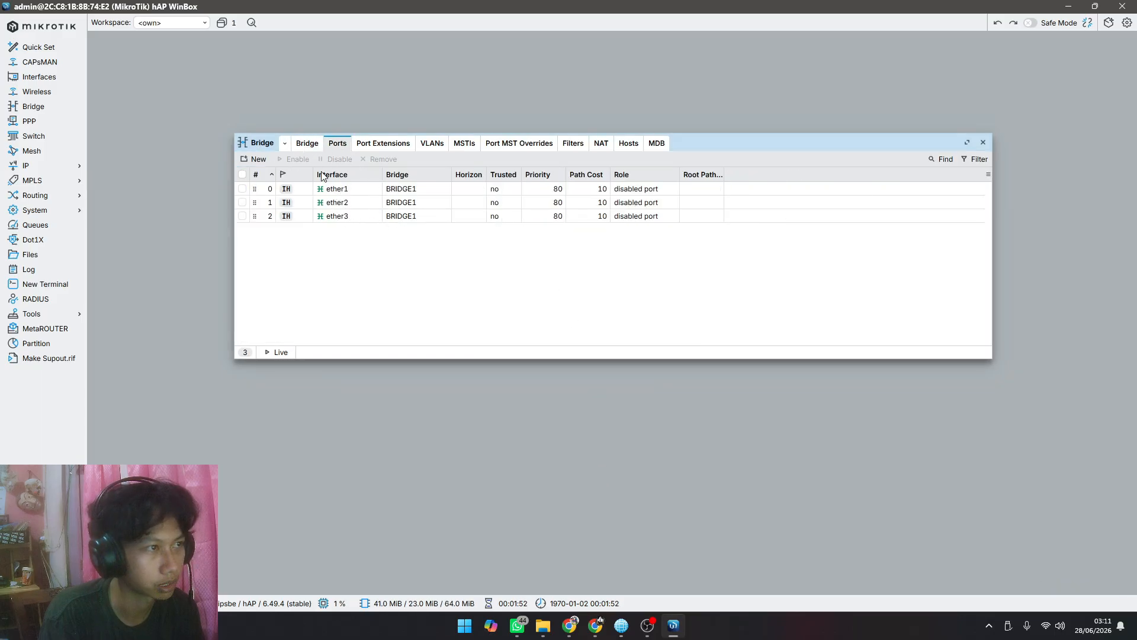
pyautogui.click(569, 625)
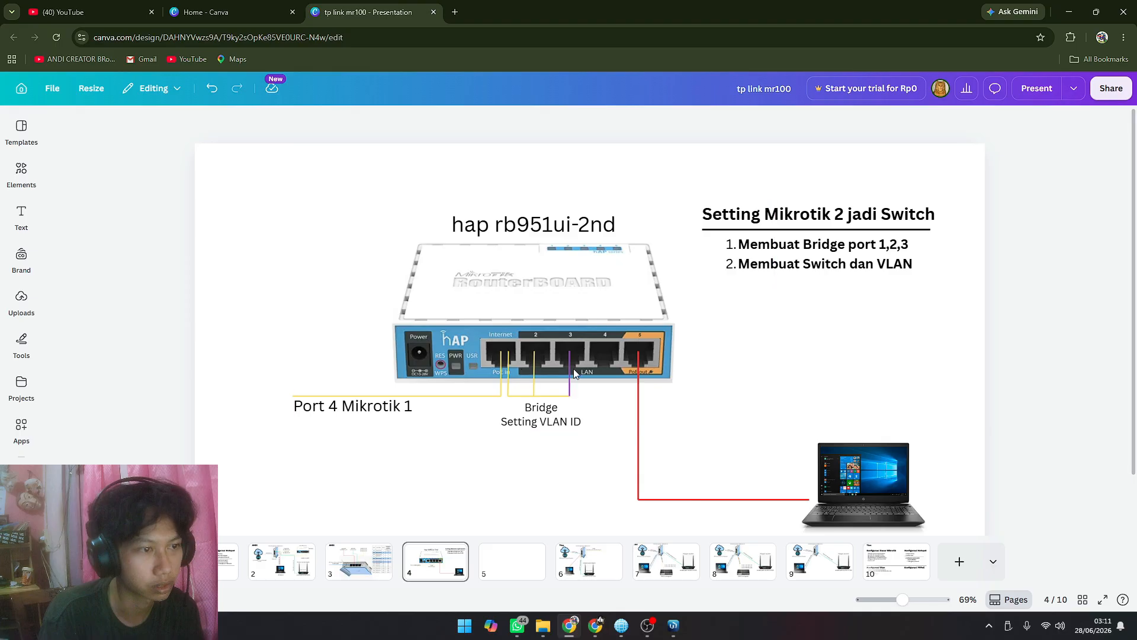
pyautogui.moveTo(674, 621)
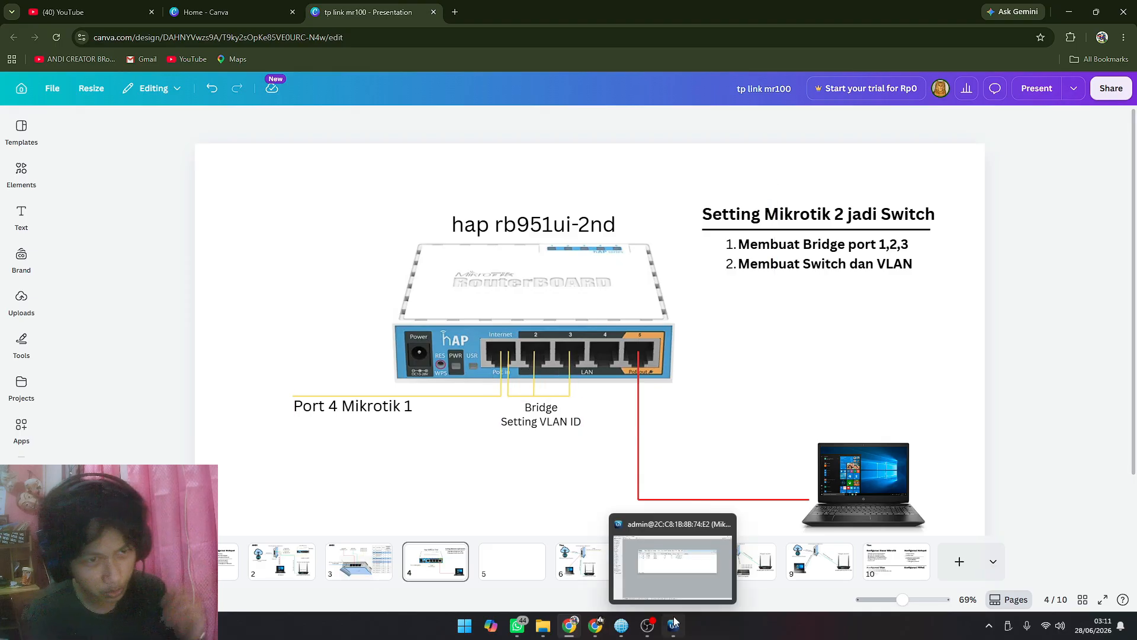
pyautogui.click(681, 543)
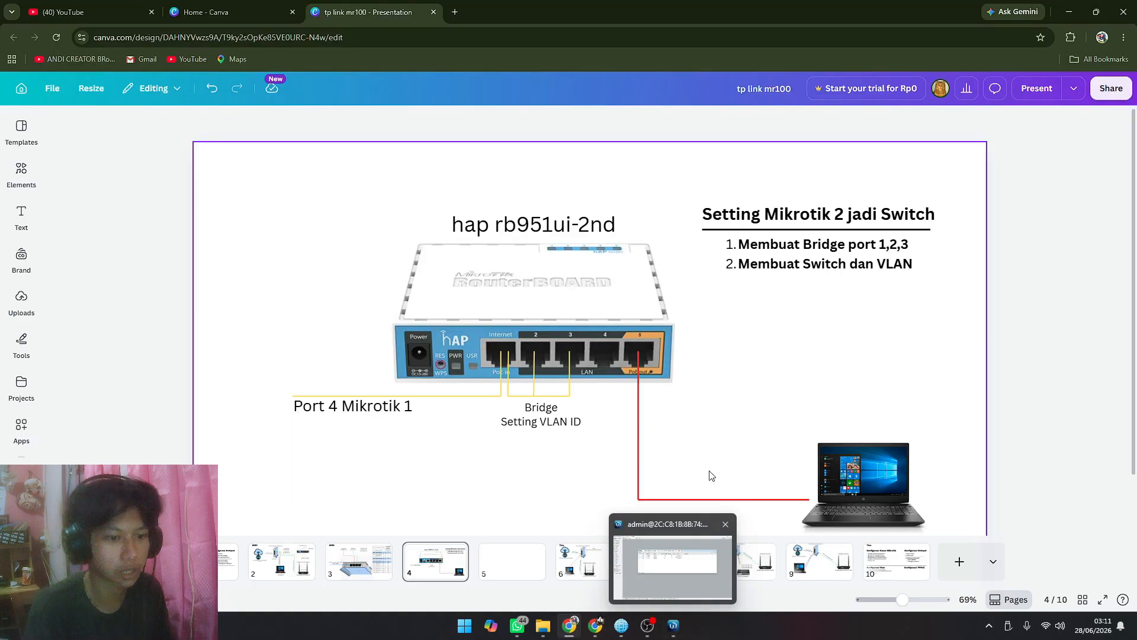
pyautogui.click(715, 443)
pyautogui.click(814, 270)
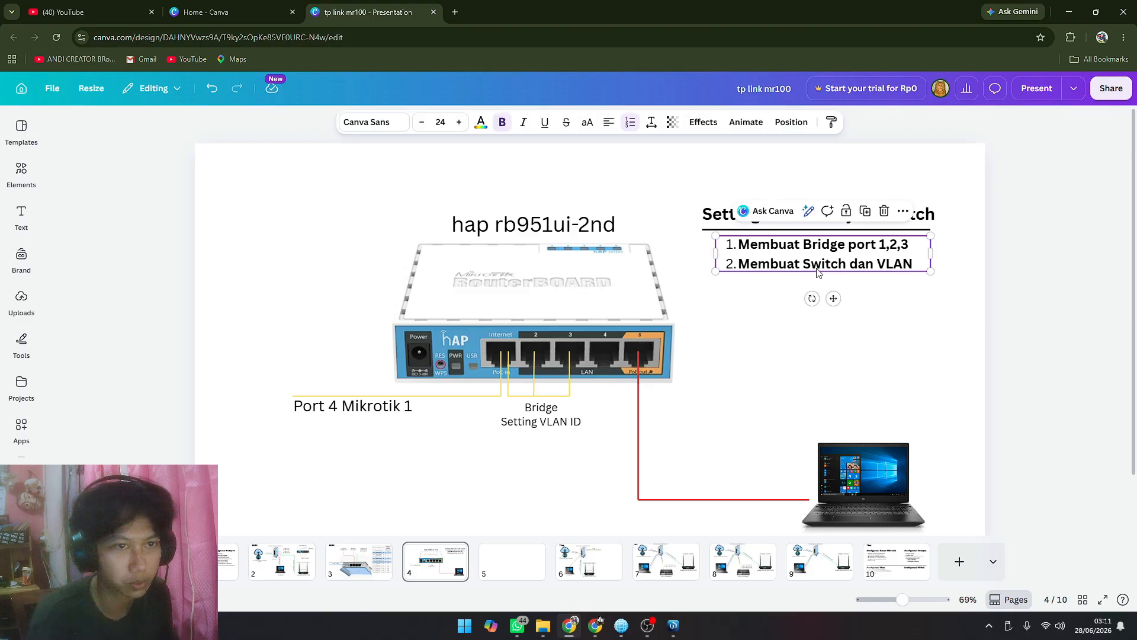
pyautogui.click(673, 625)
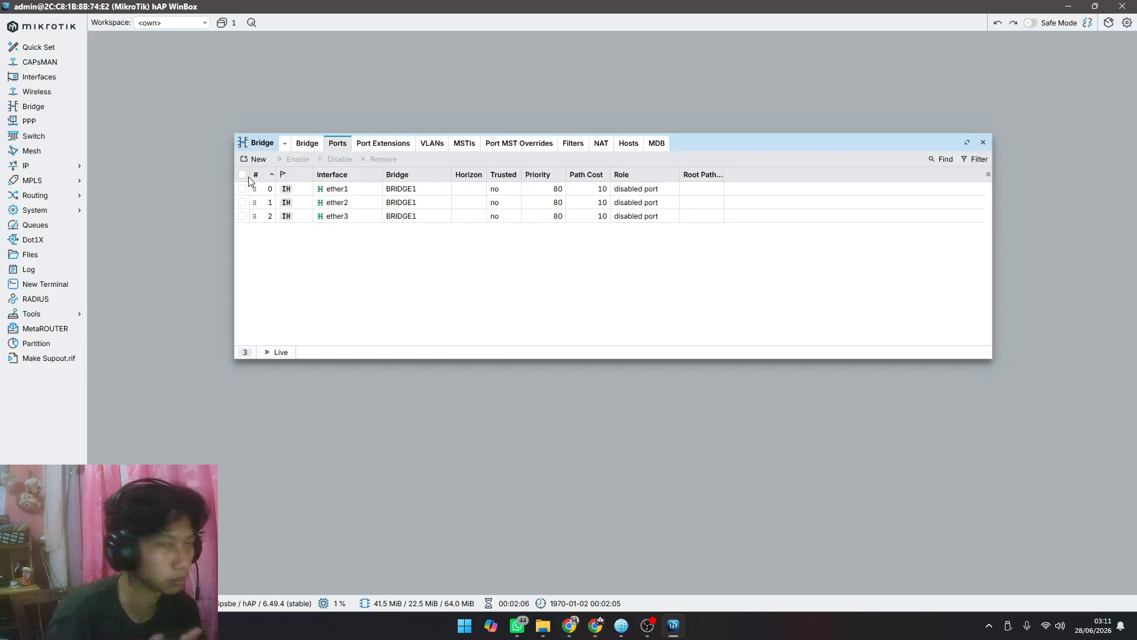
# Step: Replace the bridge window with a widened, repositioned switch window and show its port list
pyautogui.click(40, 138)
pyautogui.click(982, 143)
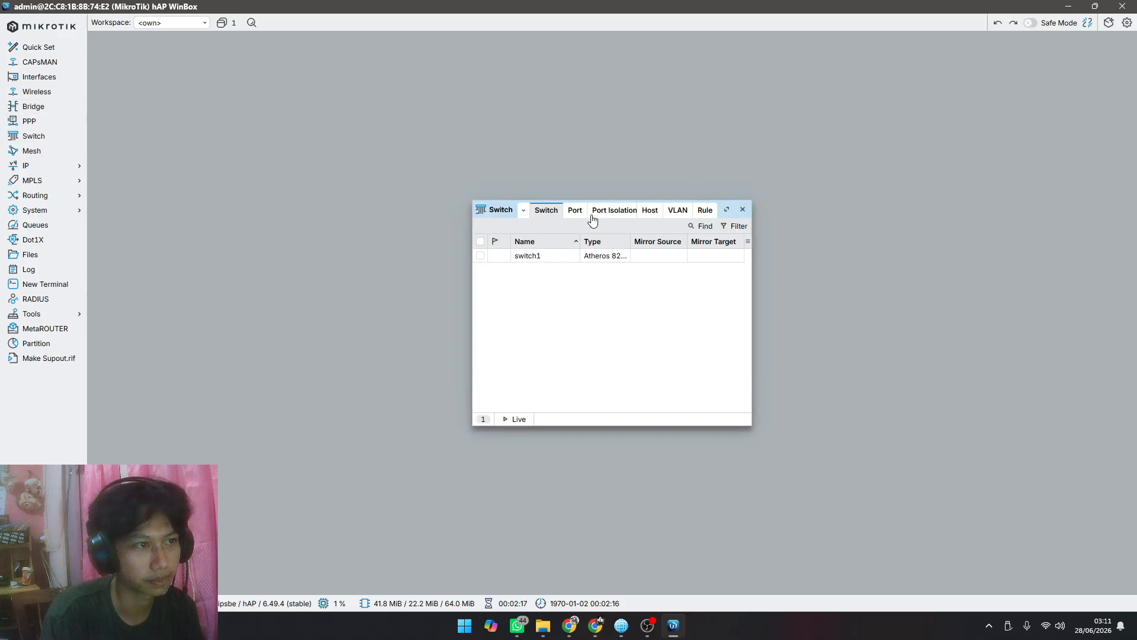
pyautogui.moveTo(752, 273); pyautogui.dragTo(917, 255)
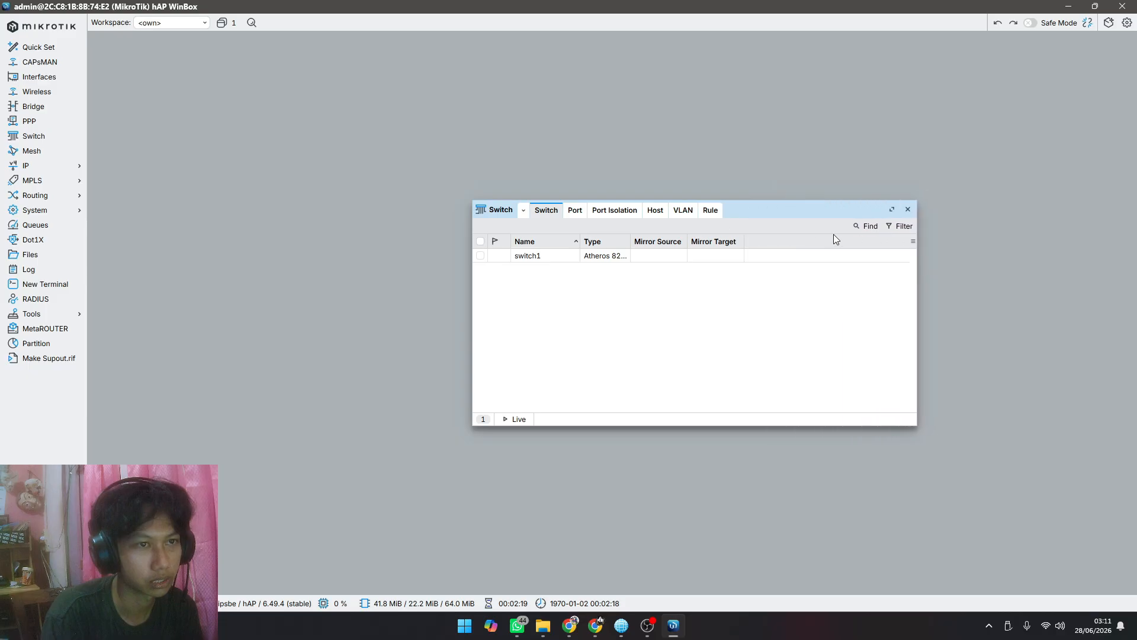
pyautogui.moveTo(756, 205); pyautogui.dragTo(488, 162)
pyautogui.click(303, 167)
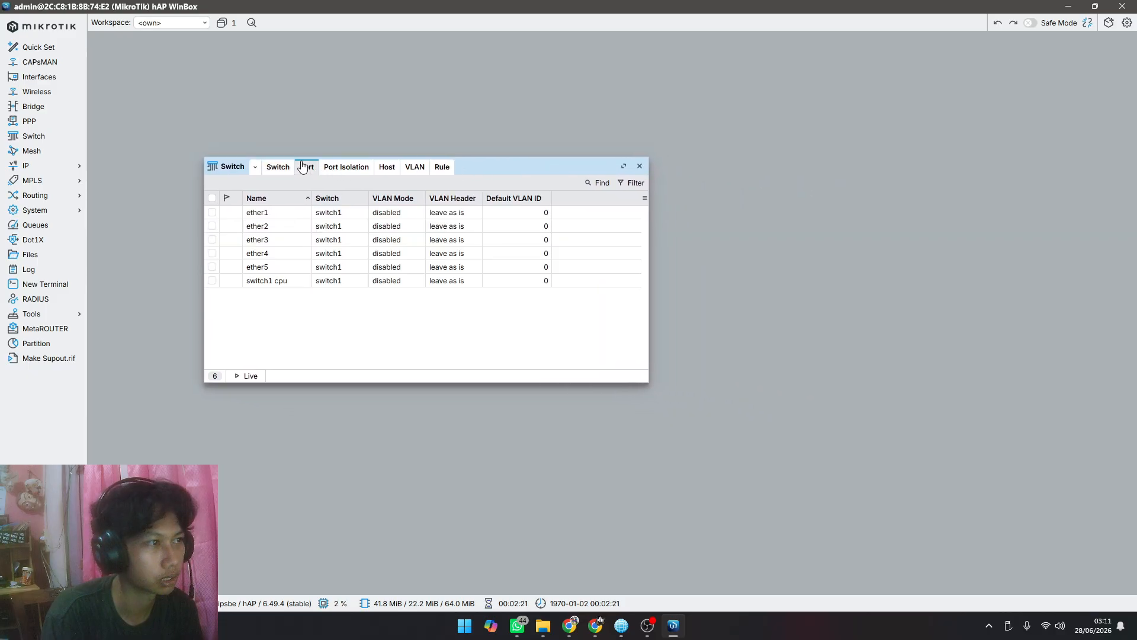
# Step: Examine ether1, ether2 and ether3 in the switch port list and compare them with the Canva diagram
pyautogui.click(280, 218)
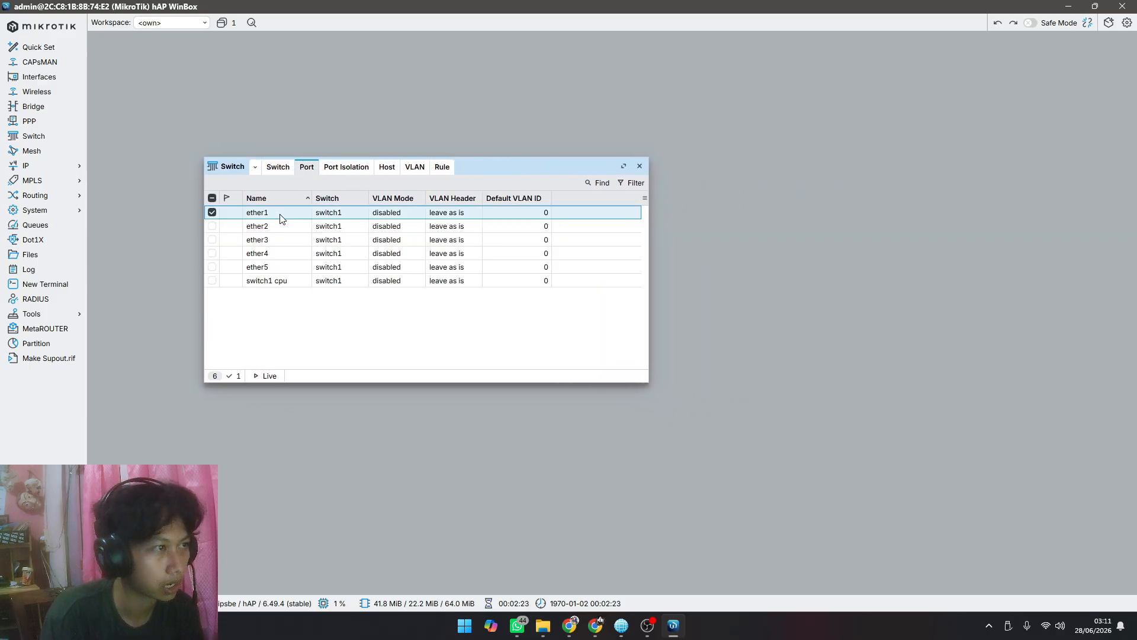
pyautogui.click(280, 226)
pyautogui.click(284, 240)
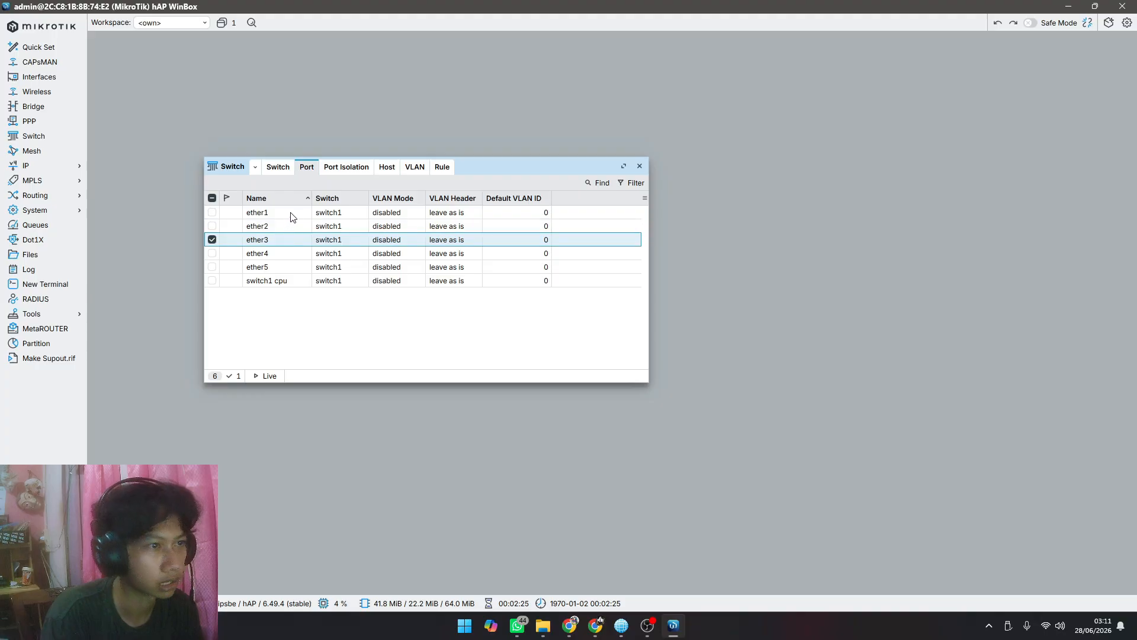
pyautogui.click(290, 217)
pyautogui.click(569, 625)
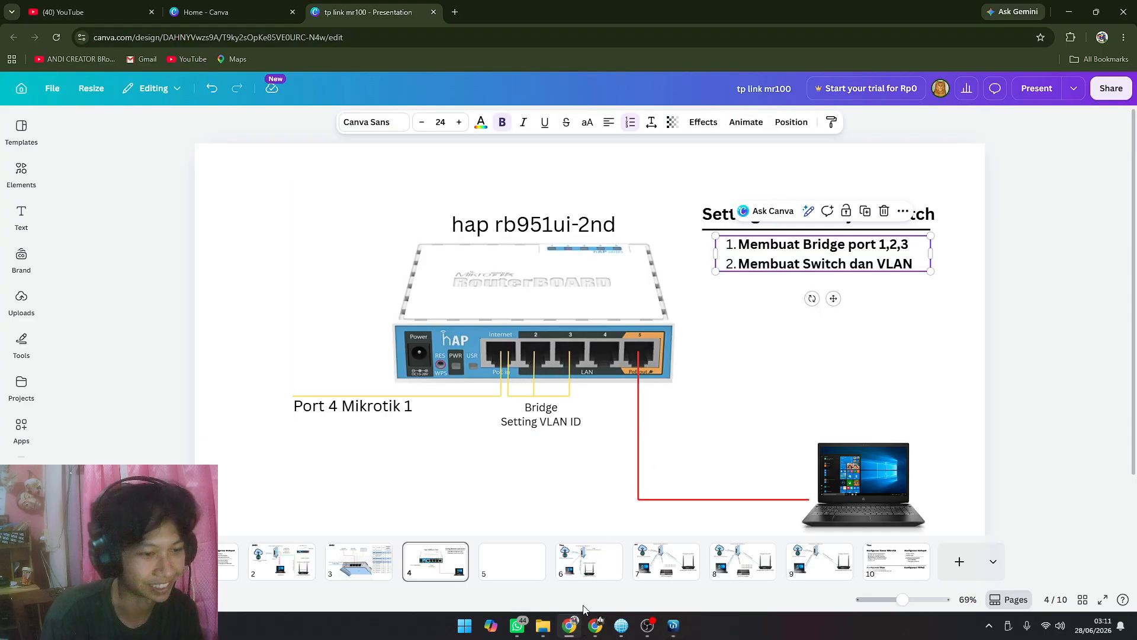
pyautogui.hotkey('alt', 'Tab')
# Step: Set switch port ether1 to VLAN mode secure and VLAN header add if missing
pyautogui.doubleClick(274, 217)
pyautogui.click(613, 310)
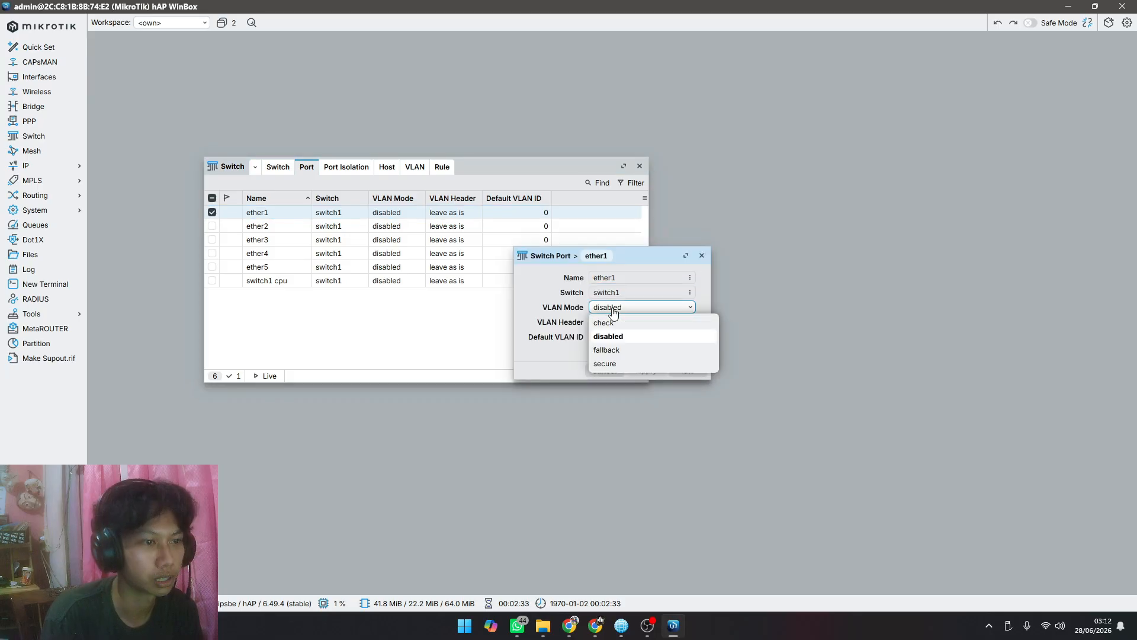
pyautogui.click(613, 363)
pyautogui.click(616, 325)
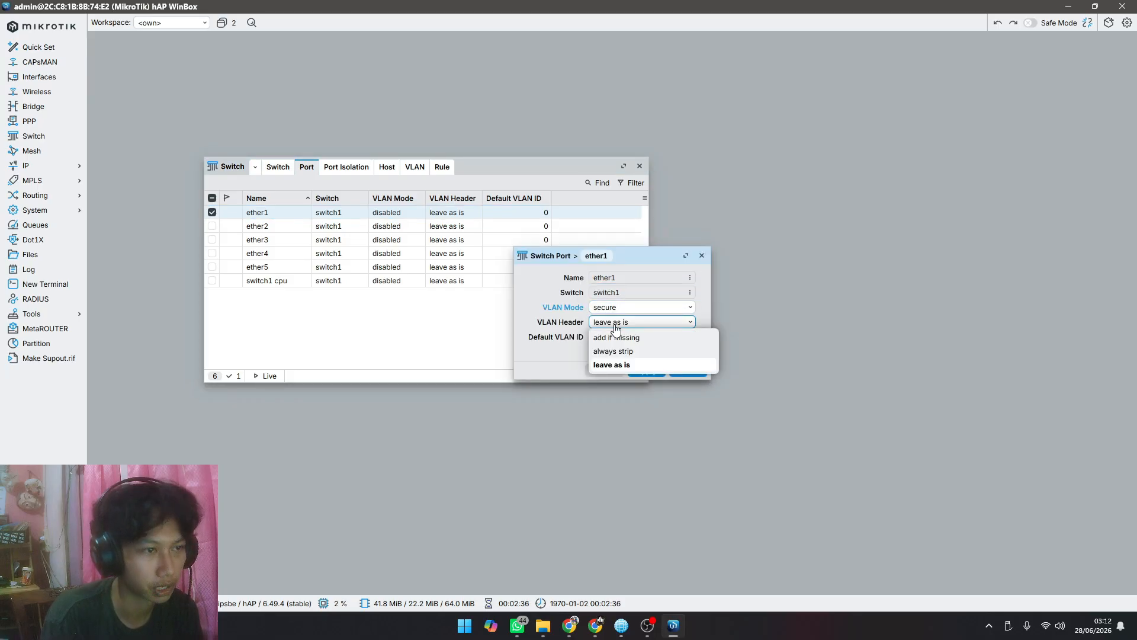
pyautogui.click(620, 339)
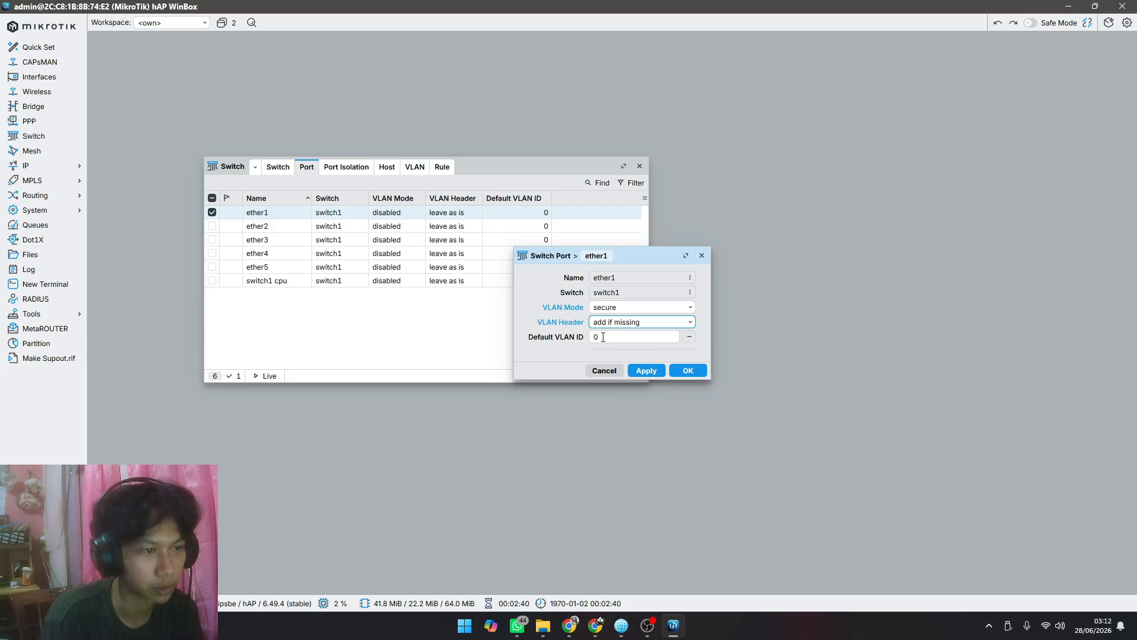
pyautogui.click(647, 370)
pyautogui.click(686, 371)
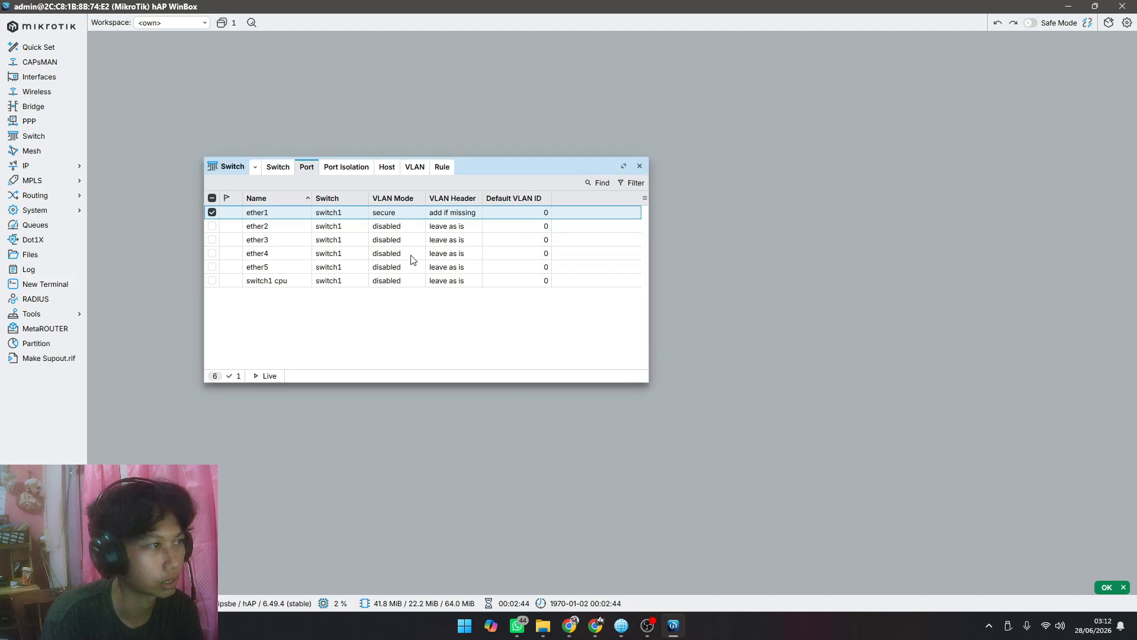
# Step: Set switch port ether2 to VLAN mode secure and VLAN header always strip, and apply the change
pyautogui.doubleClick(290, 229)
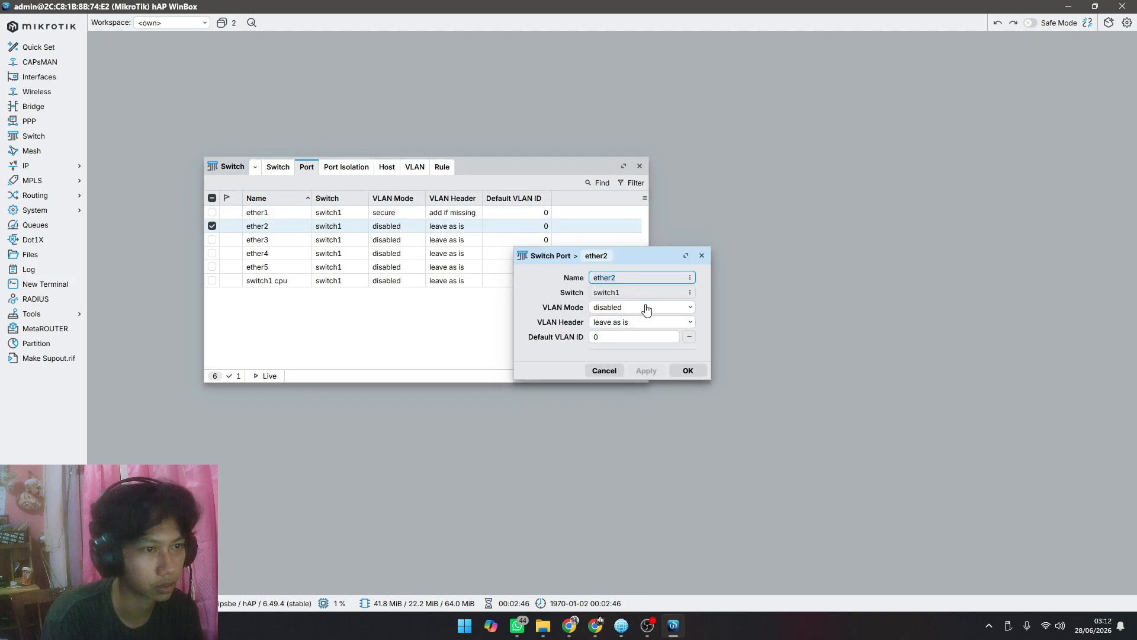
pyautogui.click(642, 308)
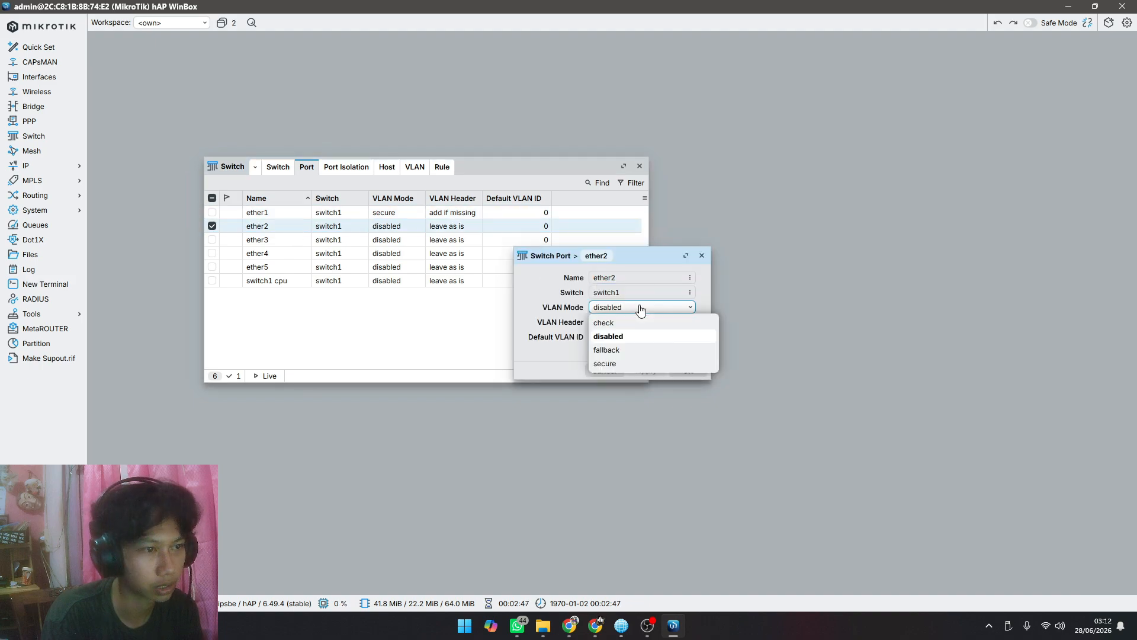
pyautogui.click(628, 363)
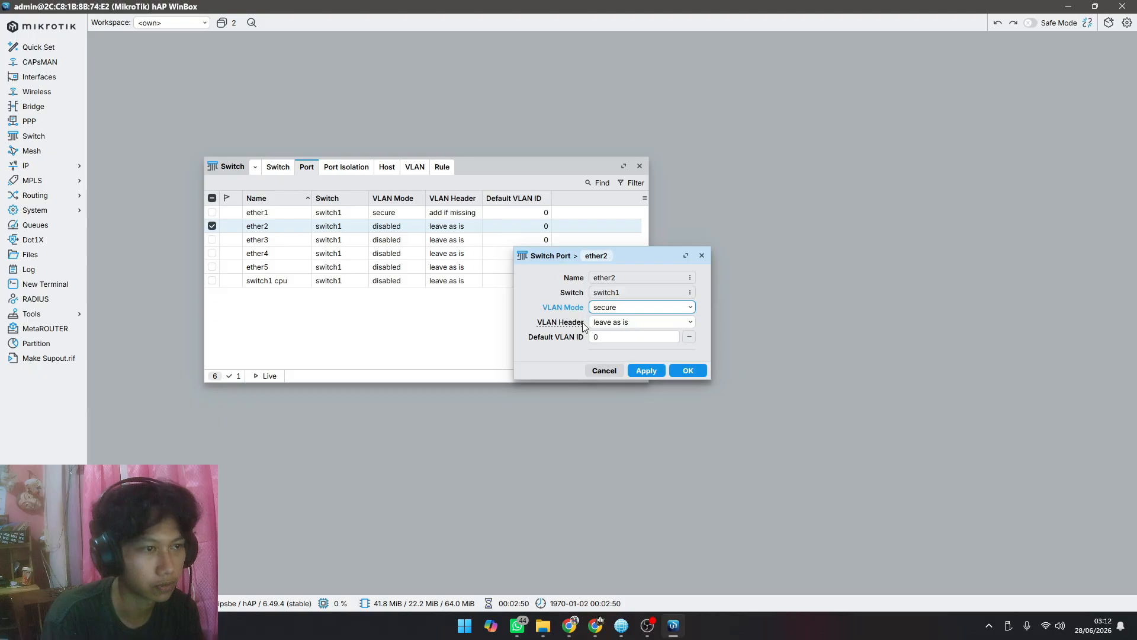
pyautogui.click(631, 323)
pyautogui.click(631, 327)
pyautogui.click(621, 356)
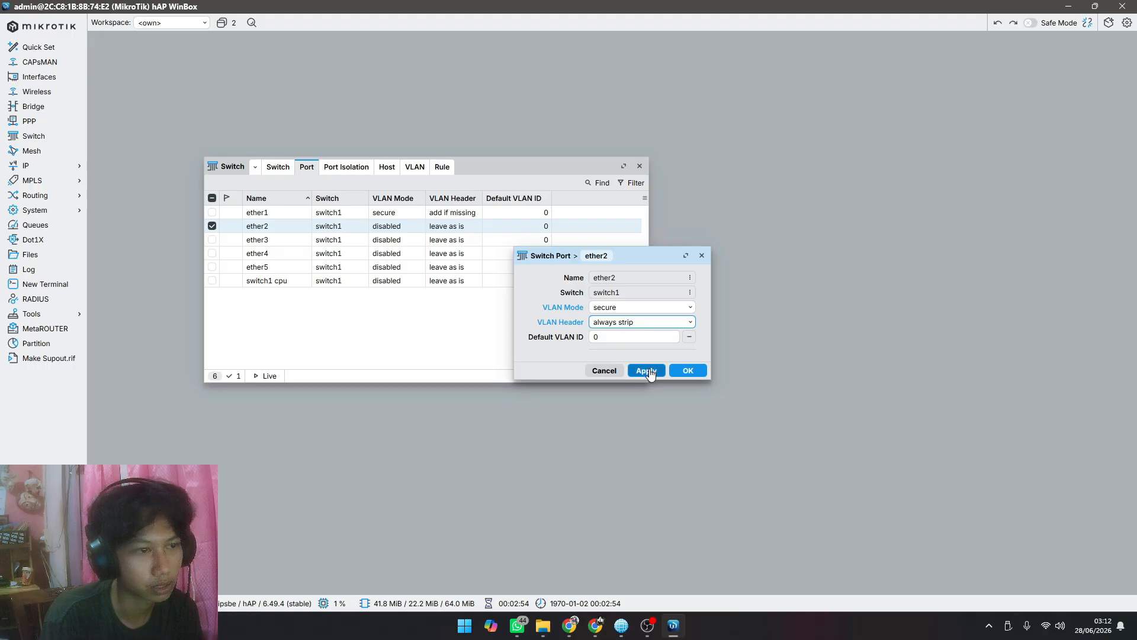
pyautogui.click(646, 370)
# Step: Give switch port ether2 the default VLAN ID 10 and save the port settings
pyautogui.click(625, 339)
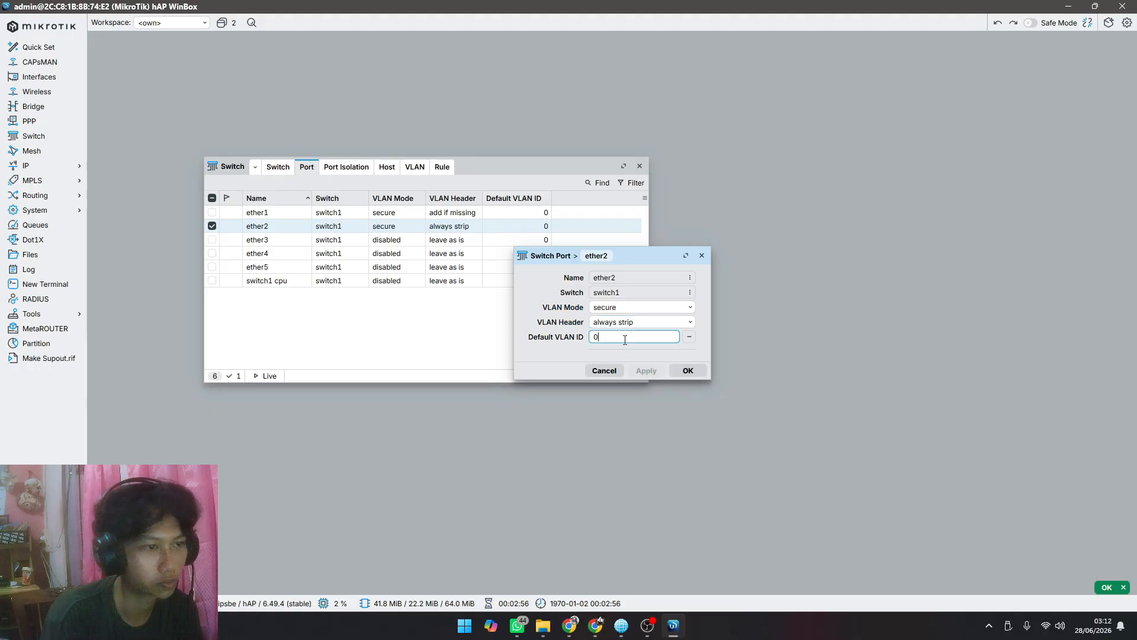
pyautogui.press('BackSpace')
pyautogui.write('10')
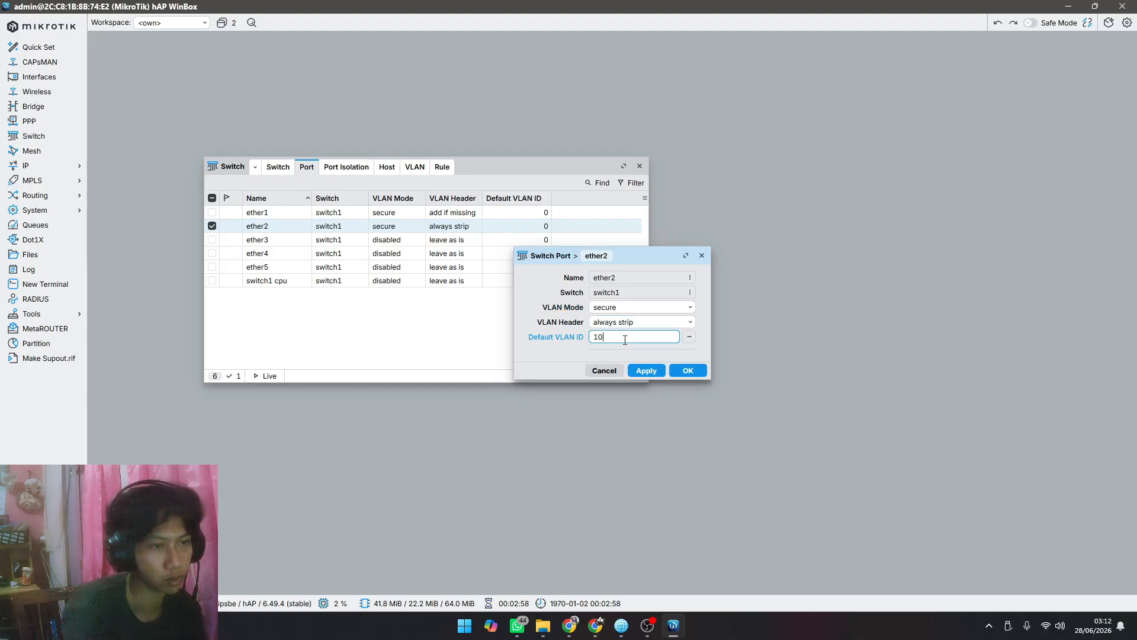
pyautogui.click(646, 371)
pyautogui.click(687, 371)
# Step: Check the VLAN port assignments on page 2 of the Canva presentation, and return to WinBox
pyautogui.hotkey('alt', 'Tab')
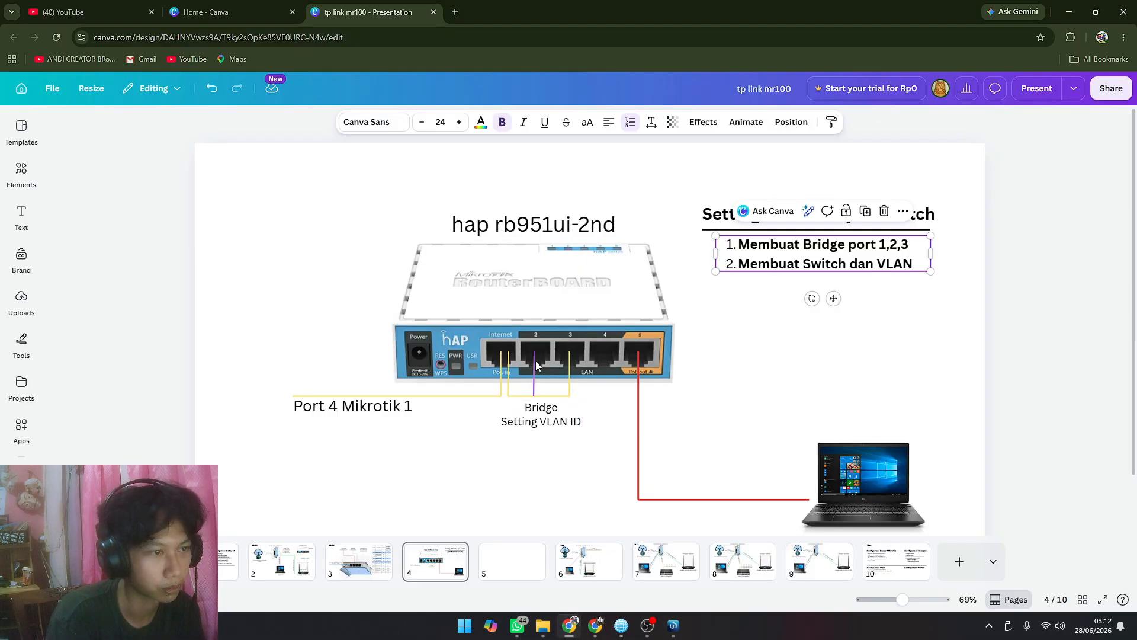
pyautogui.click(361, 568)
pyautogui.click(290, 558)
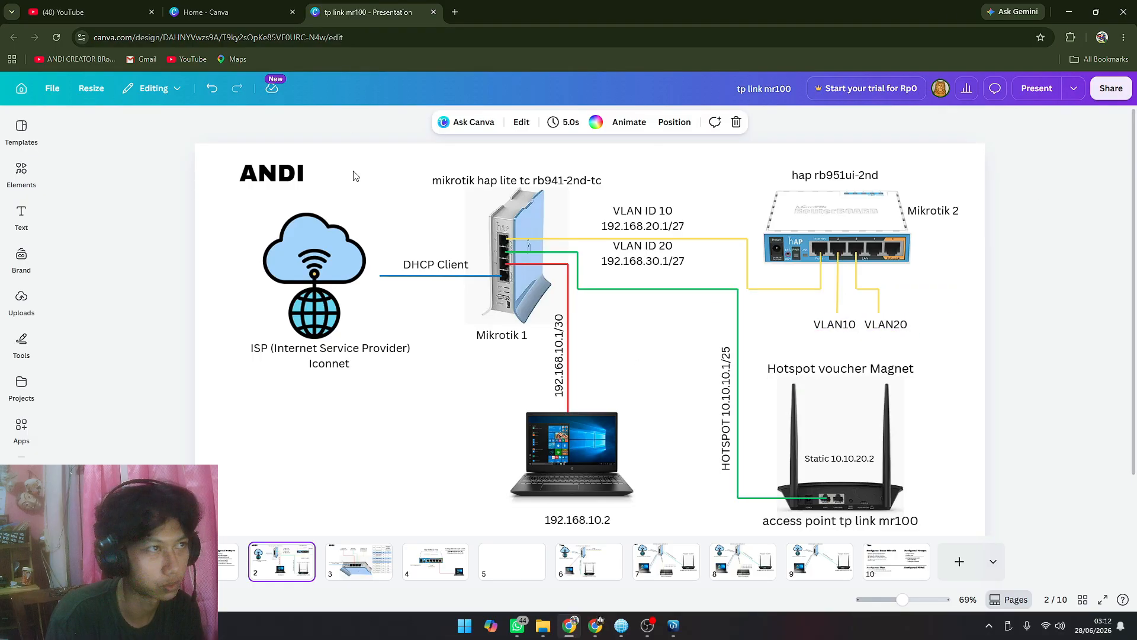
pyautogui.click(676, 627)
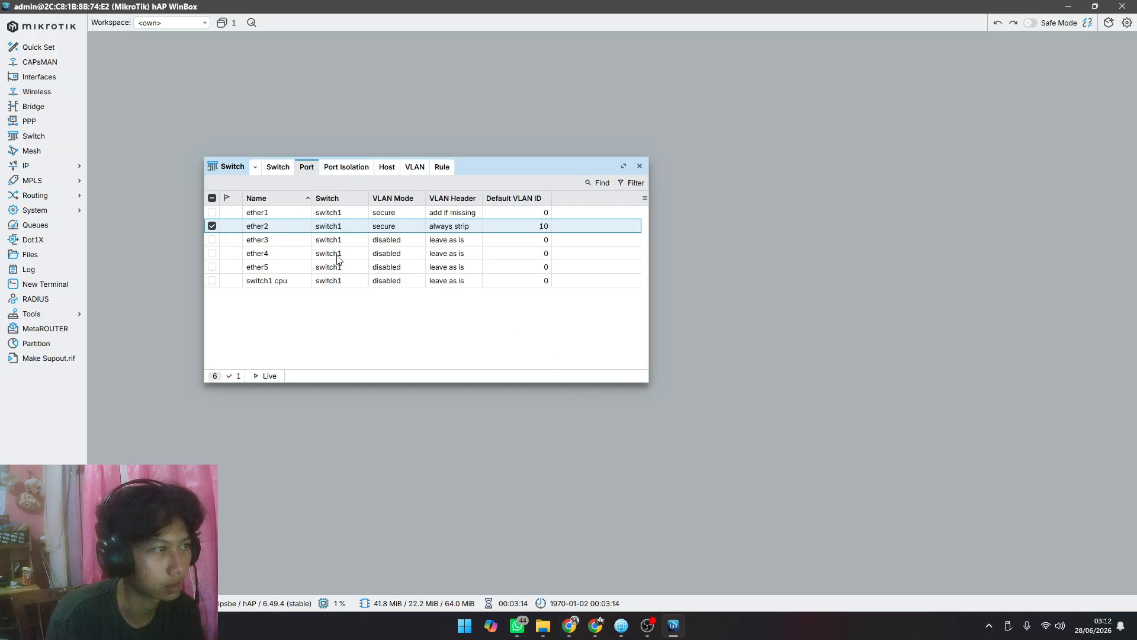
# Step: Configure switch port ether3 with VLAN mode secure, VLAN header always strip and default VLAN ID 20
pyautogui.doubleClick(320, 243)
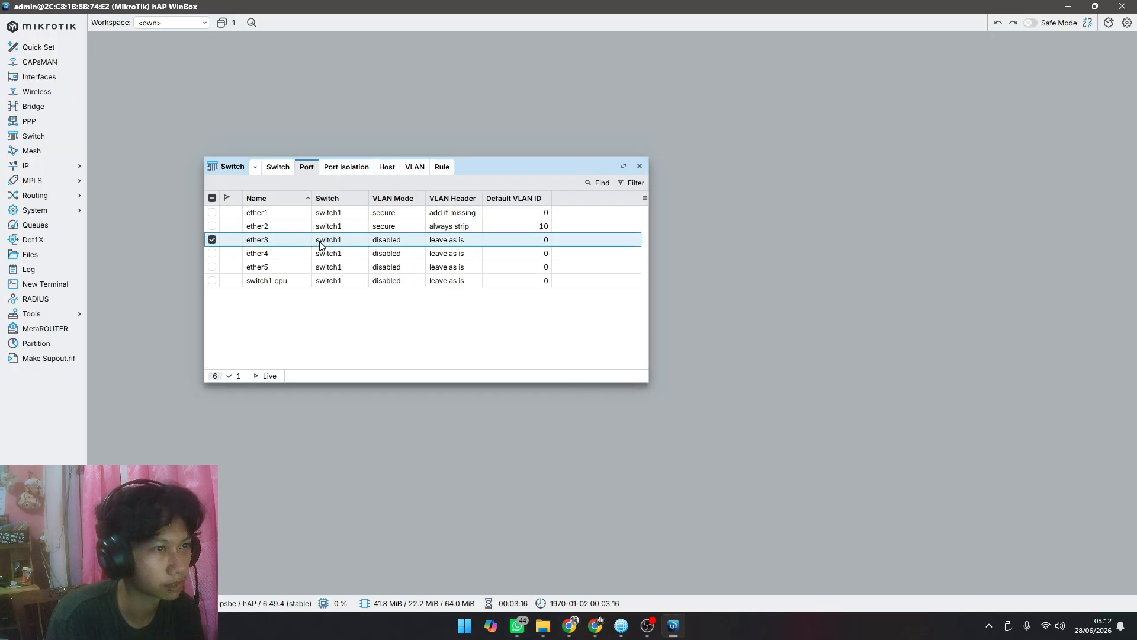
pyautogui.click(606, 335)
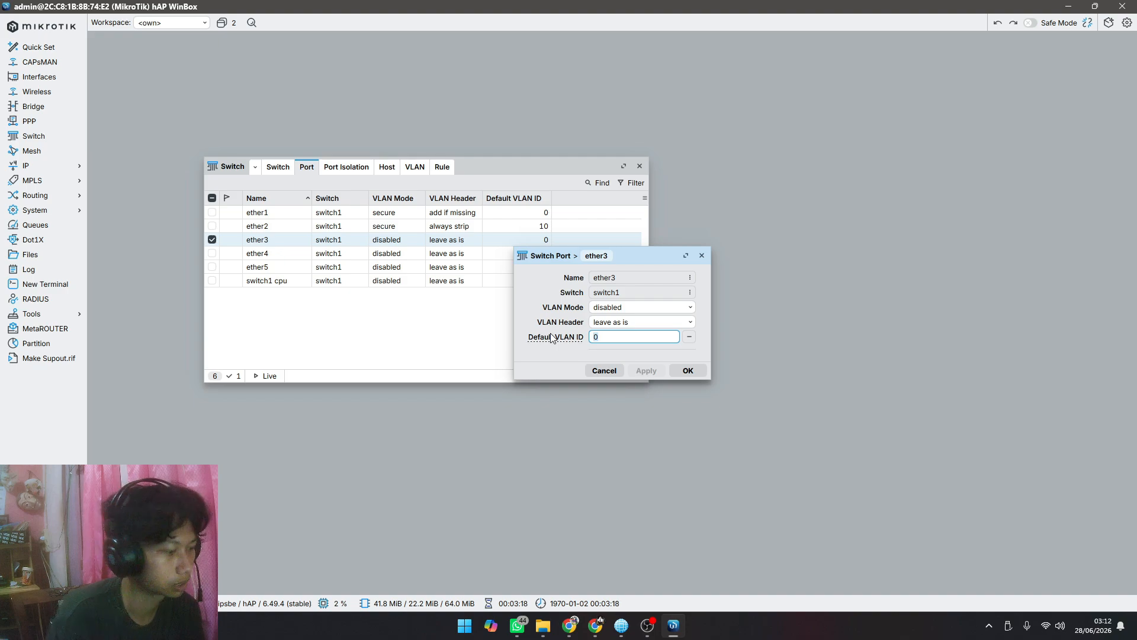
pyautogui.write('20')
pyautogui.click(610, 306)
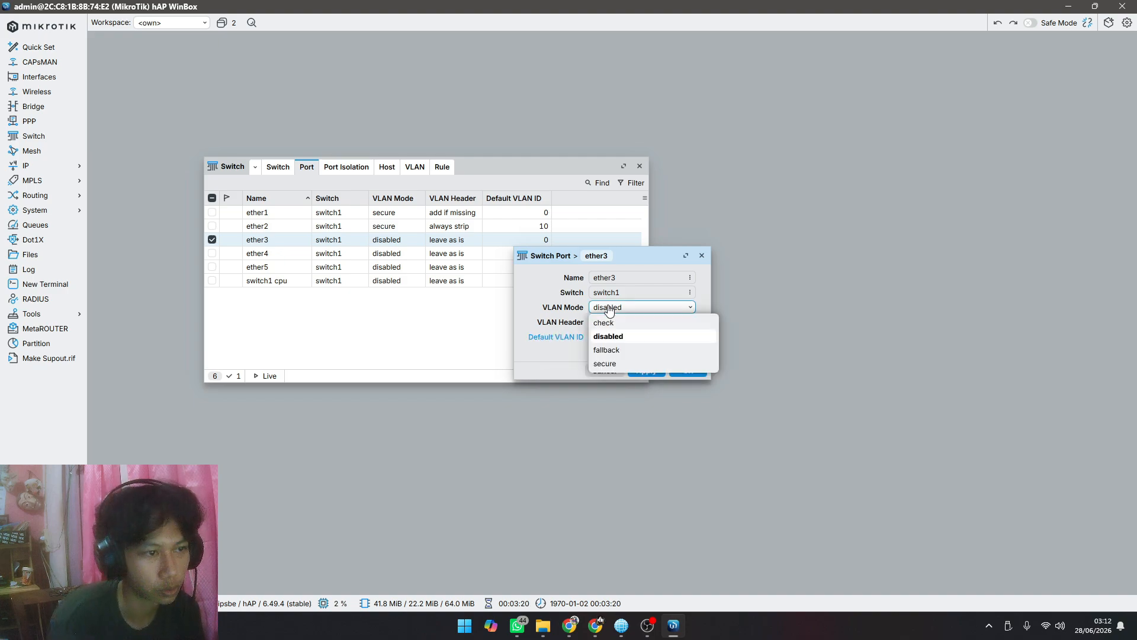
pyautogui.click(611, 362)
pyautogui.click(615, 325)
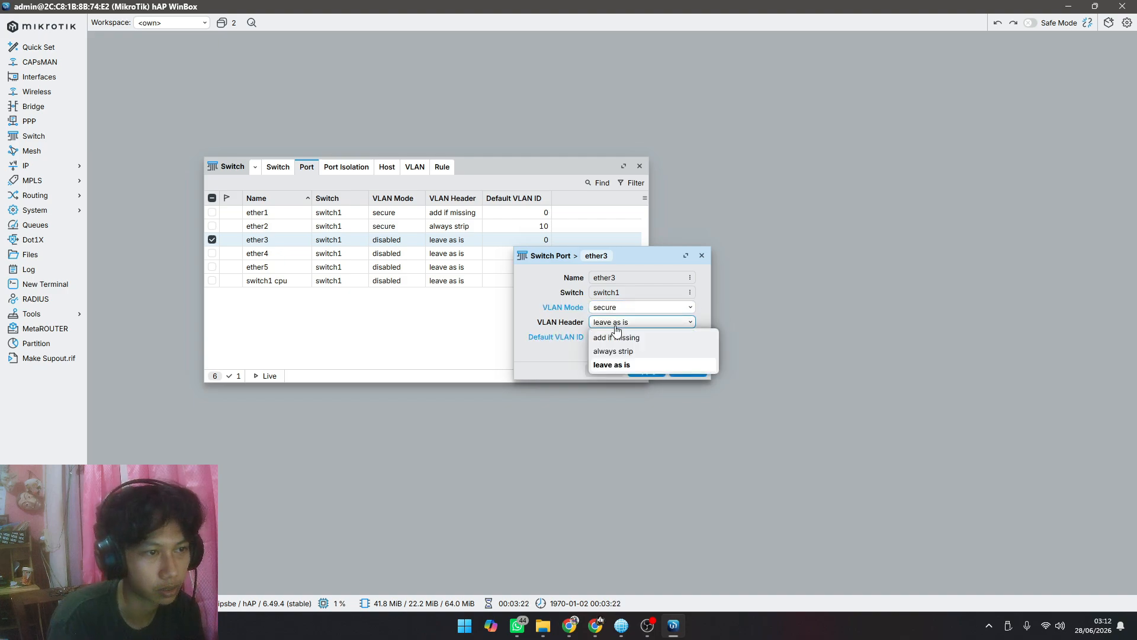
pyautogui.click(622, 349)
pyautogui.click(662, 369)
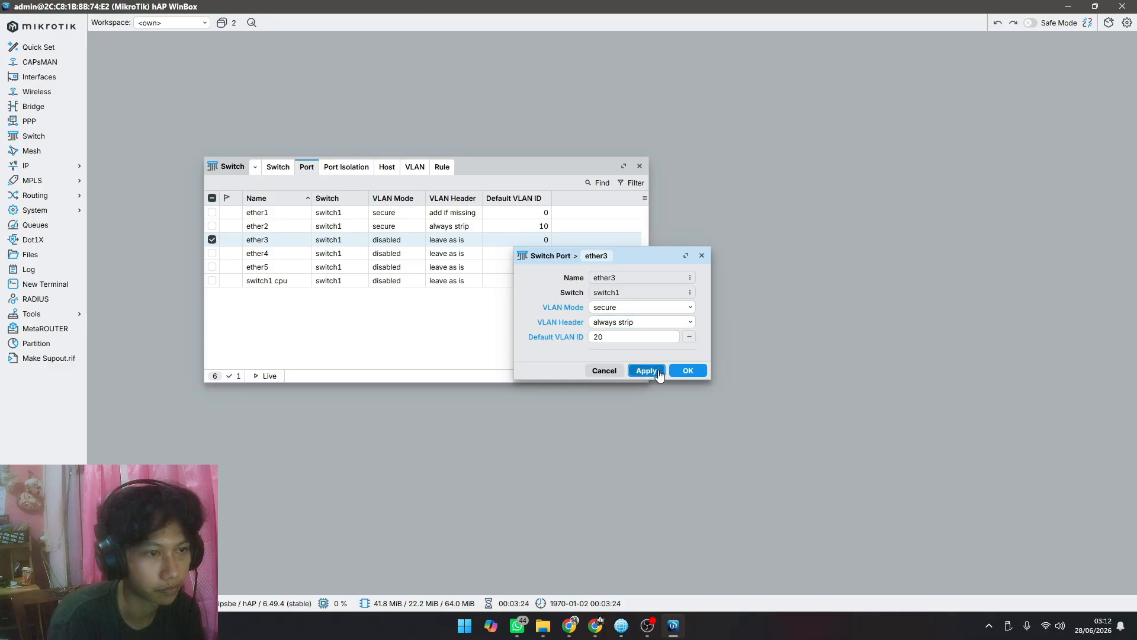
pyautogui.click(676, 368)
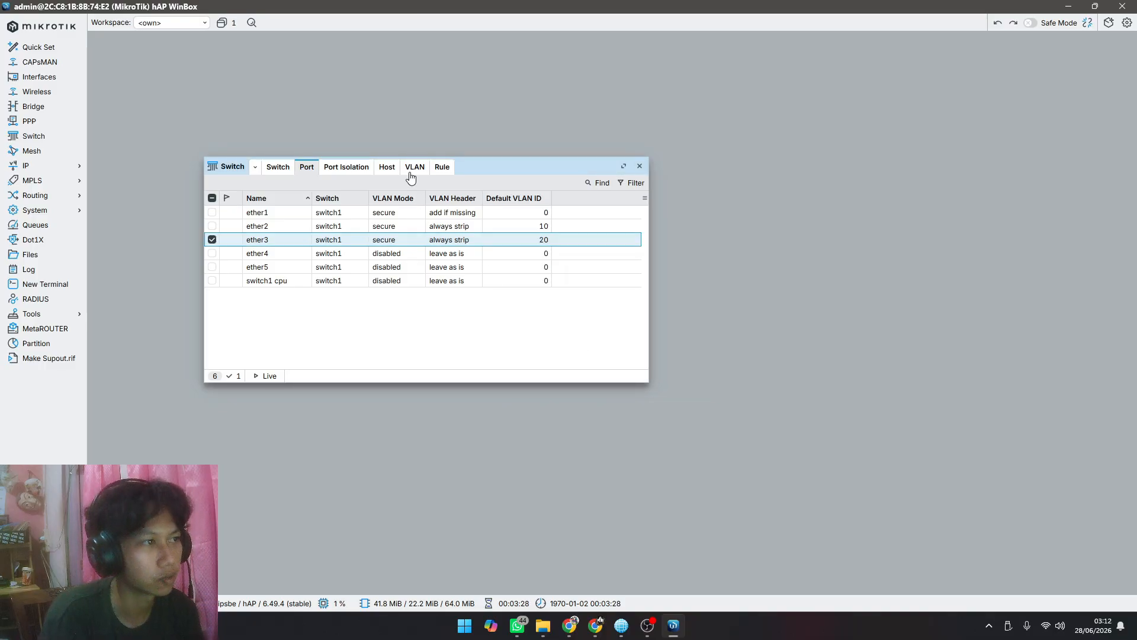
# Step: Start a new switch VLAN entry on switch1 with VLAN ID 10
pyautogui.moveTo(479, 170); pyautogui.dragTo(480, 184)
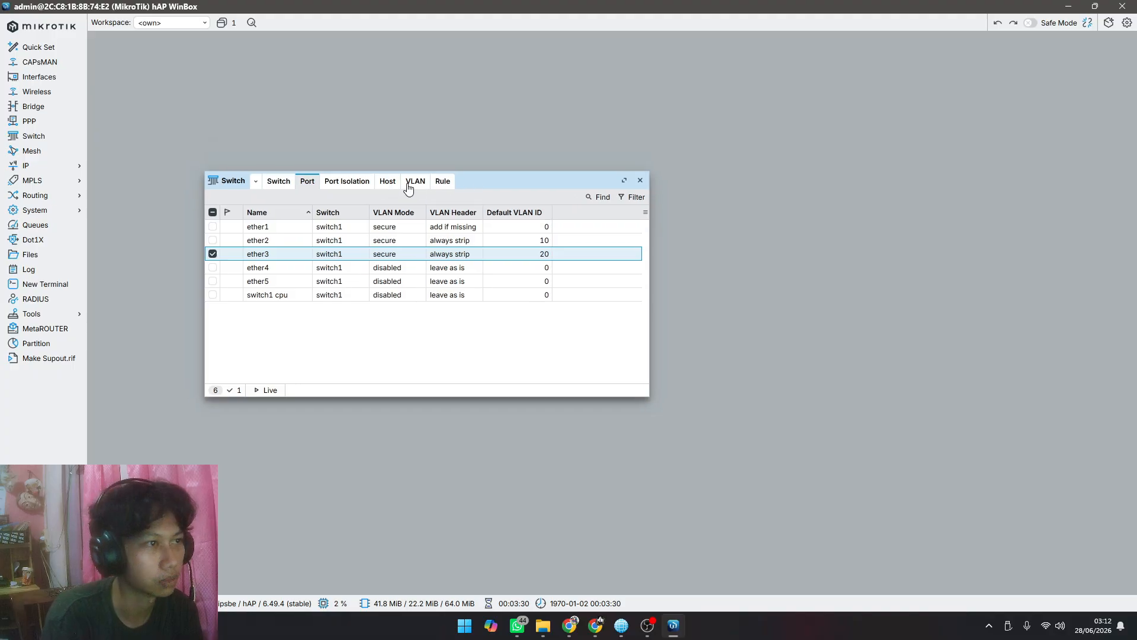
pyautogui.click(412, 183)
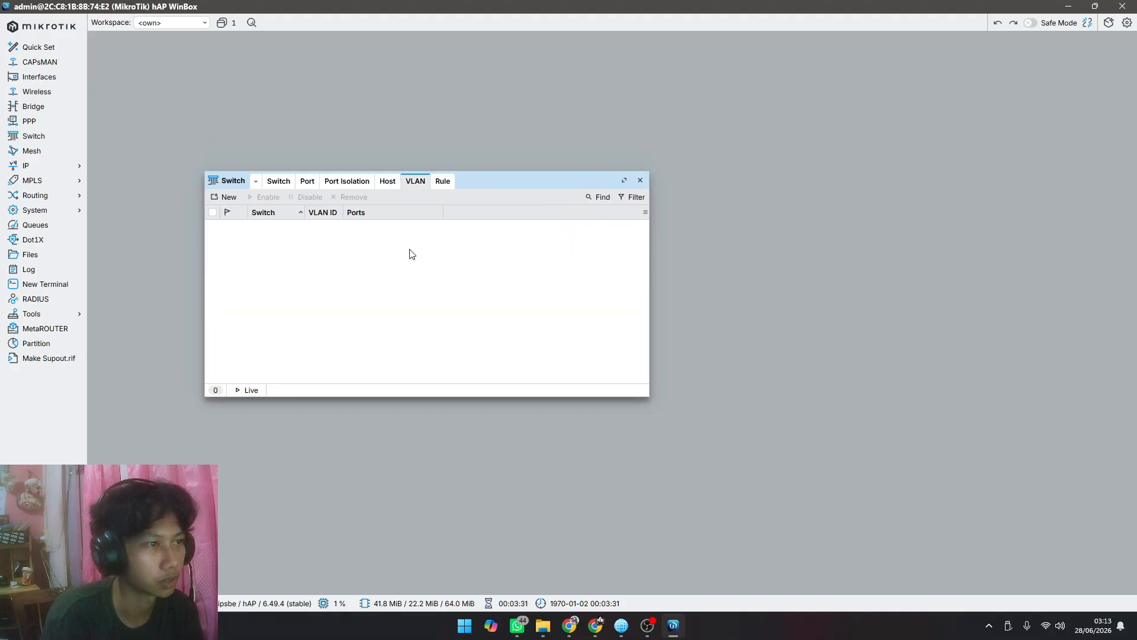
pyautogui.click(225, 199)
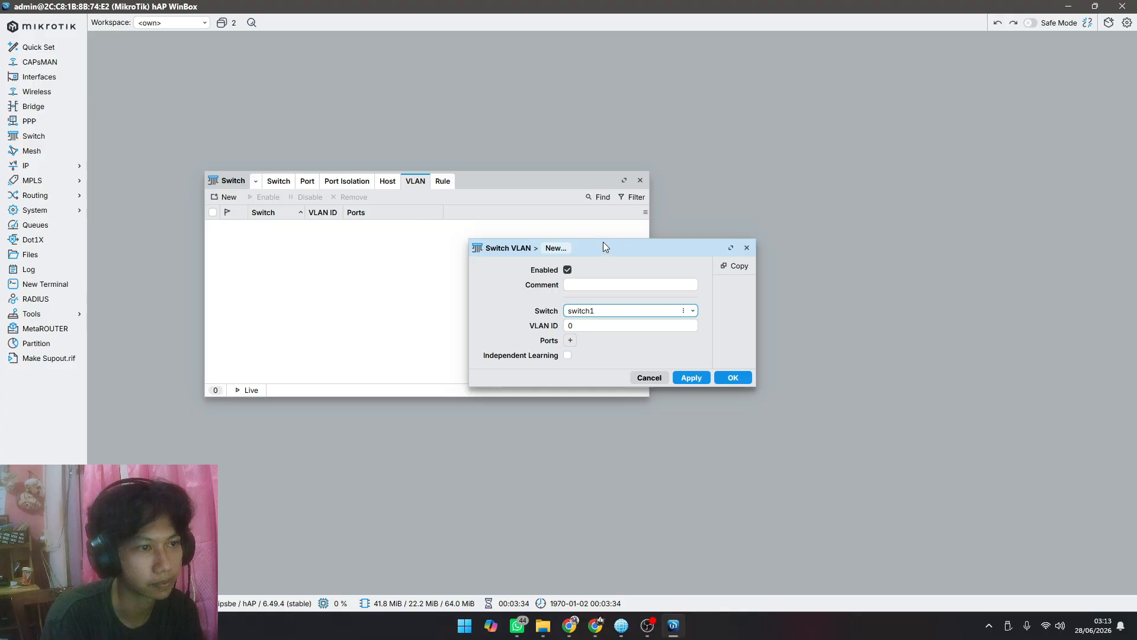
pyautogui.moveTo(603, 242); pyautogui.dragTo(381, 258)
pyautogui.click(411, 322)
pyautogui.click(391, 337)
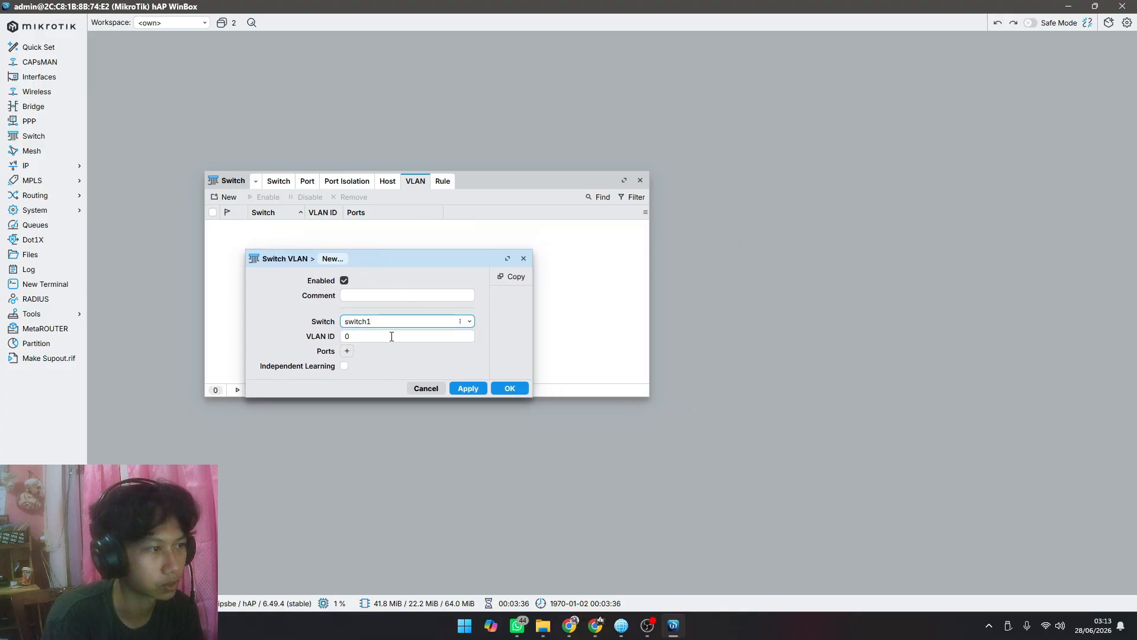
pyautogui.click(391, 337)
pyautogui.press('BackSpace')
pyautogui.write('1')
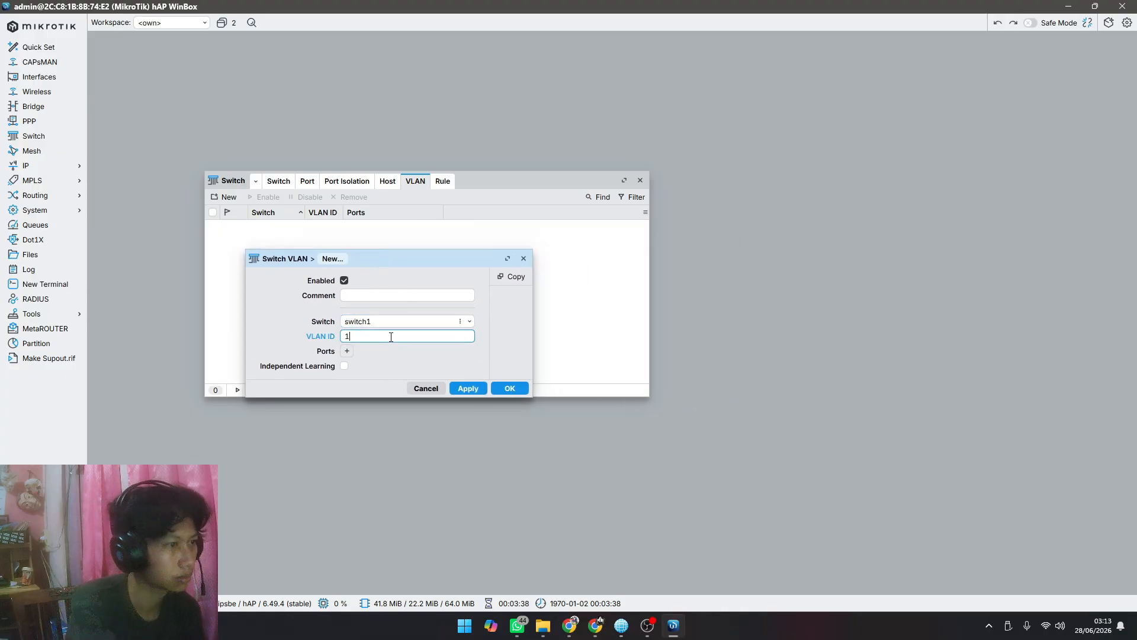
pyautogui.write('0')
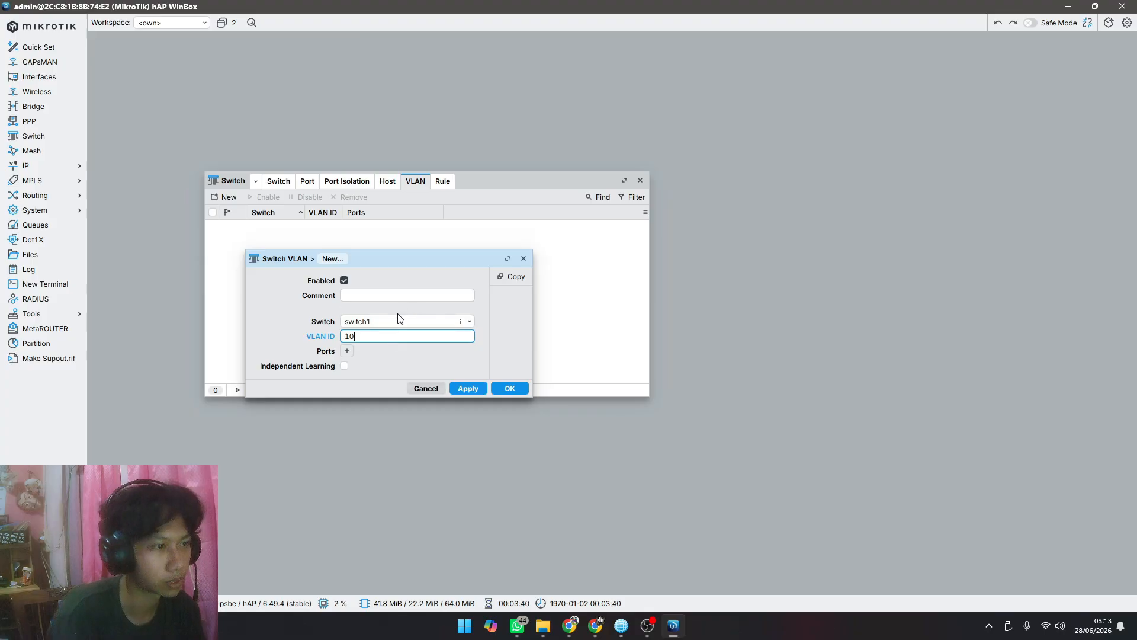
pyautogui.moveTo(422, 253); pyautogui.dragTo(472, 226)
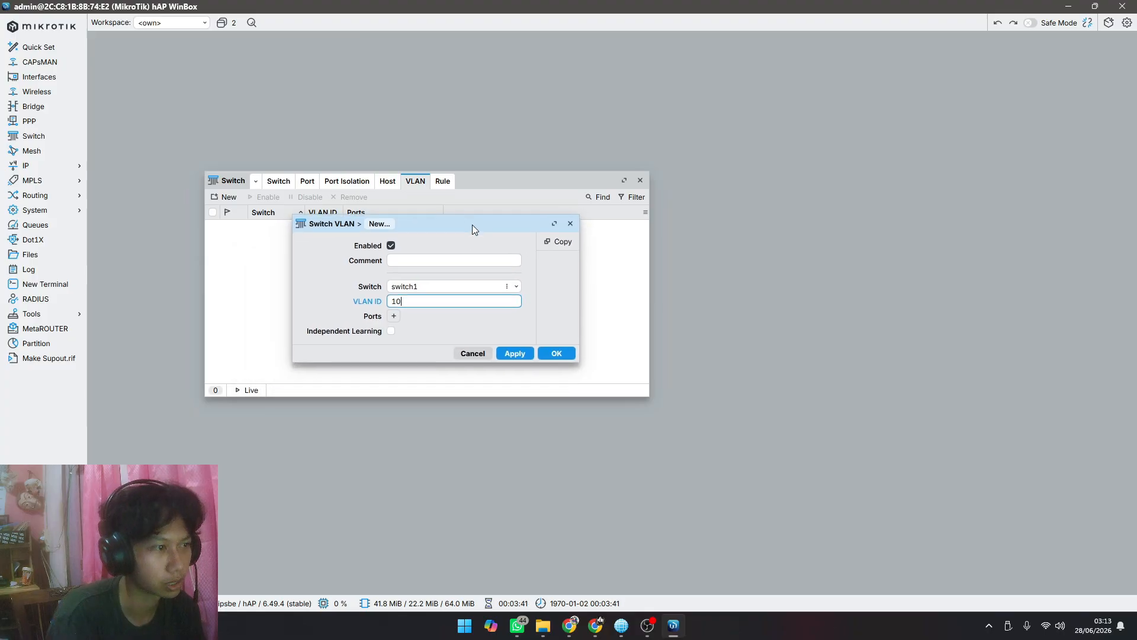
# Step: Assign ports ether1 and ether2 to the new VLAN 10 entry and save it
pyautogui.click(395, 317)
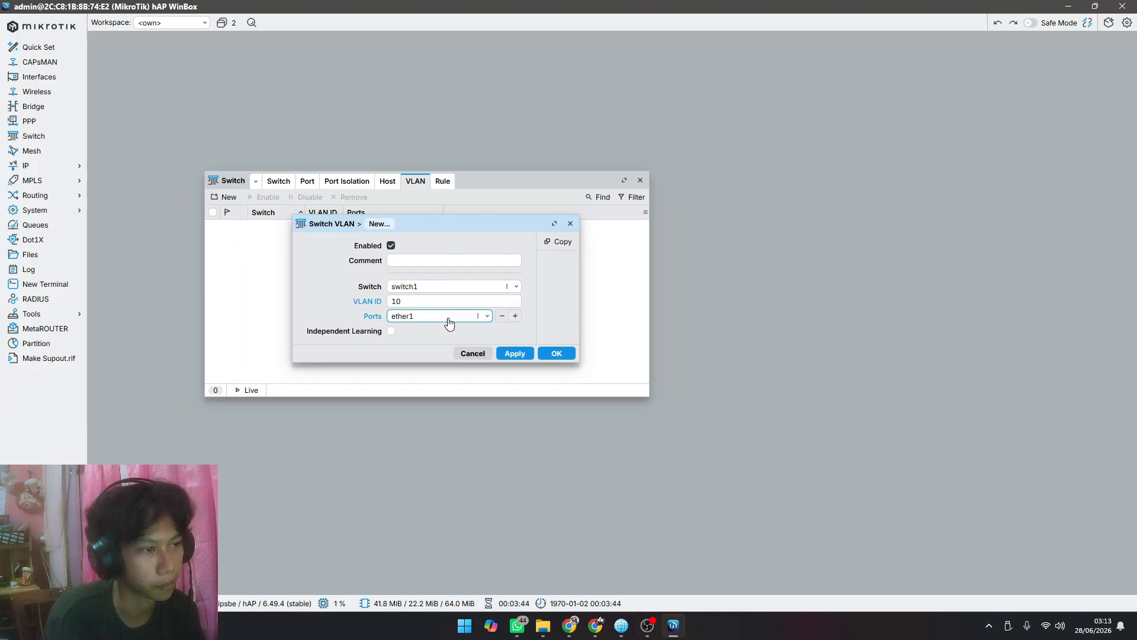
pyautogui.click(514, 315)
pyautogui.click(443, 336)
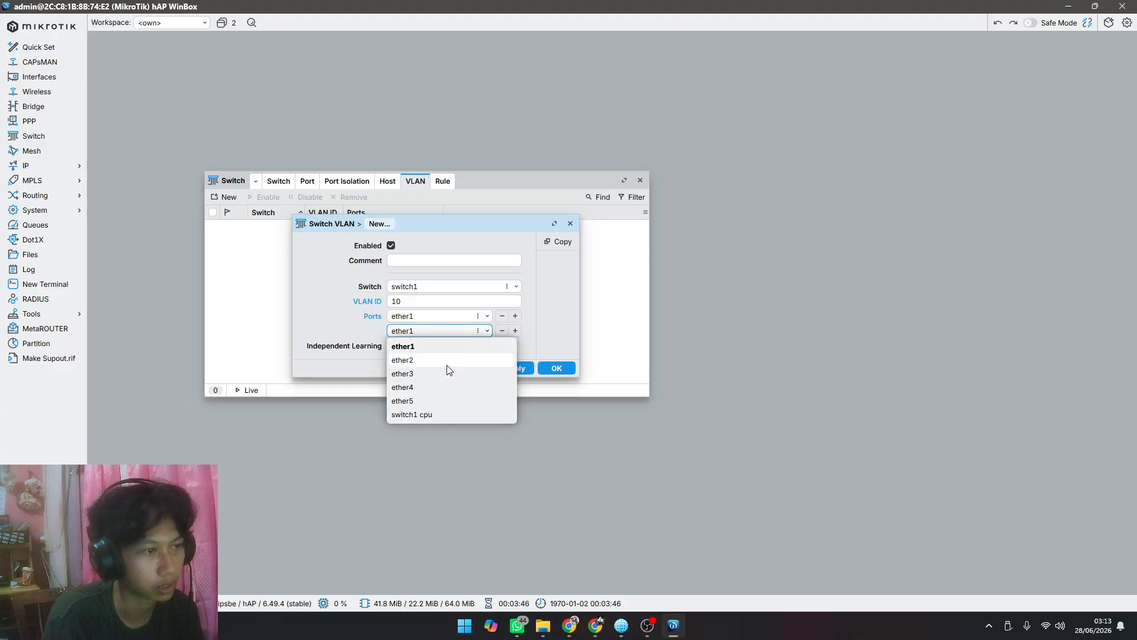
pyautogui.click(446, 362)
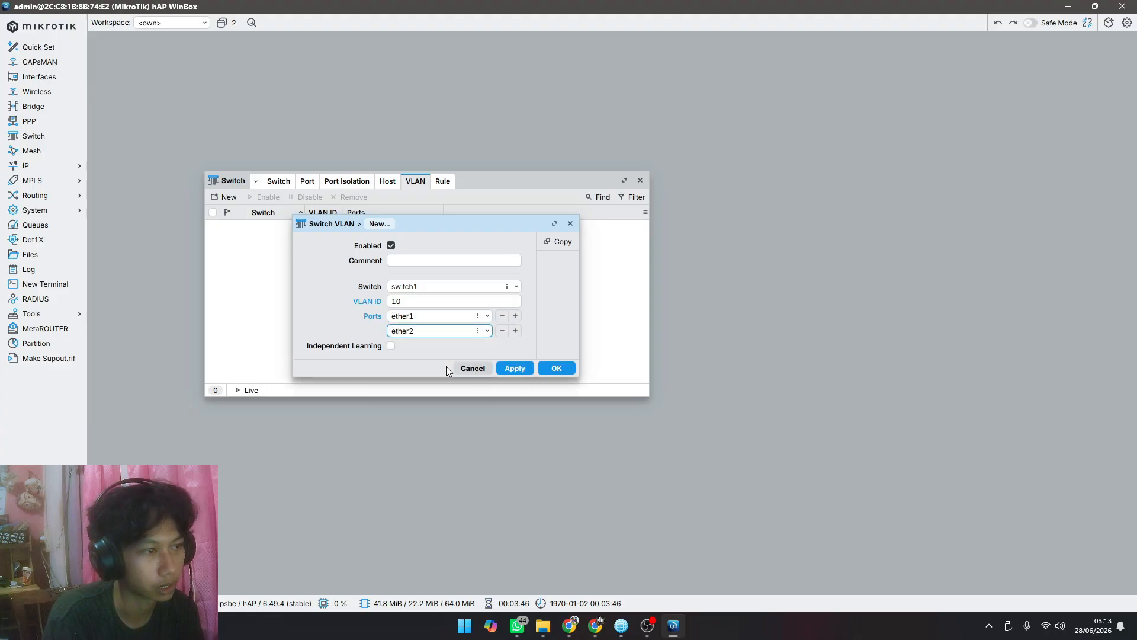
pyautogui.click(513, 369)
pyautogui.click(552, 367)
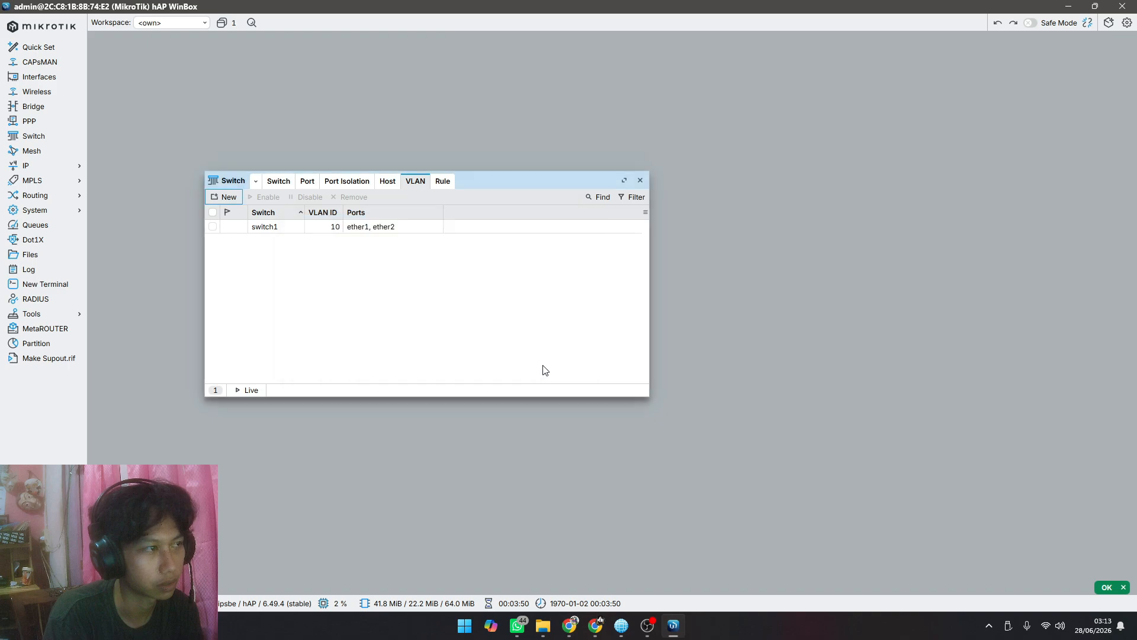
# Step: Create a second switch VLAN entry on switch1 with VLAN ID 20 and ports ether1 and ether3
pyautogui.click(226, 198)
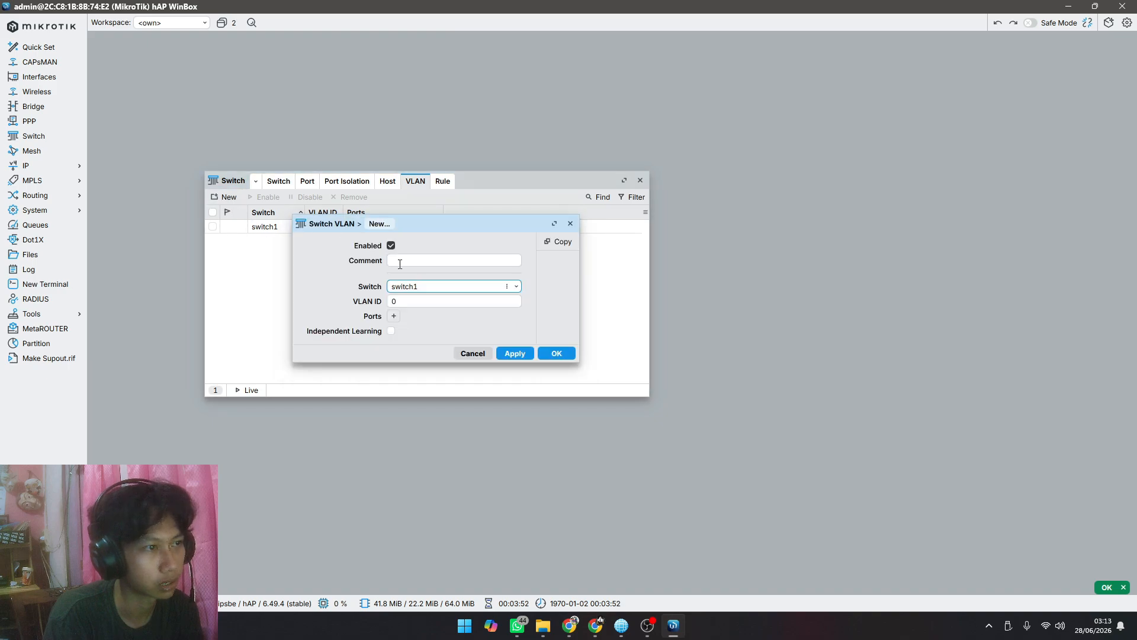
pyautogui.click(446, 302)
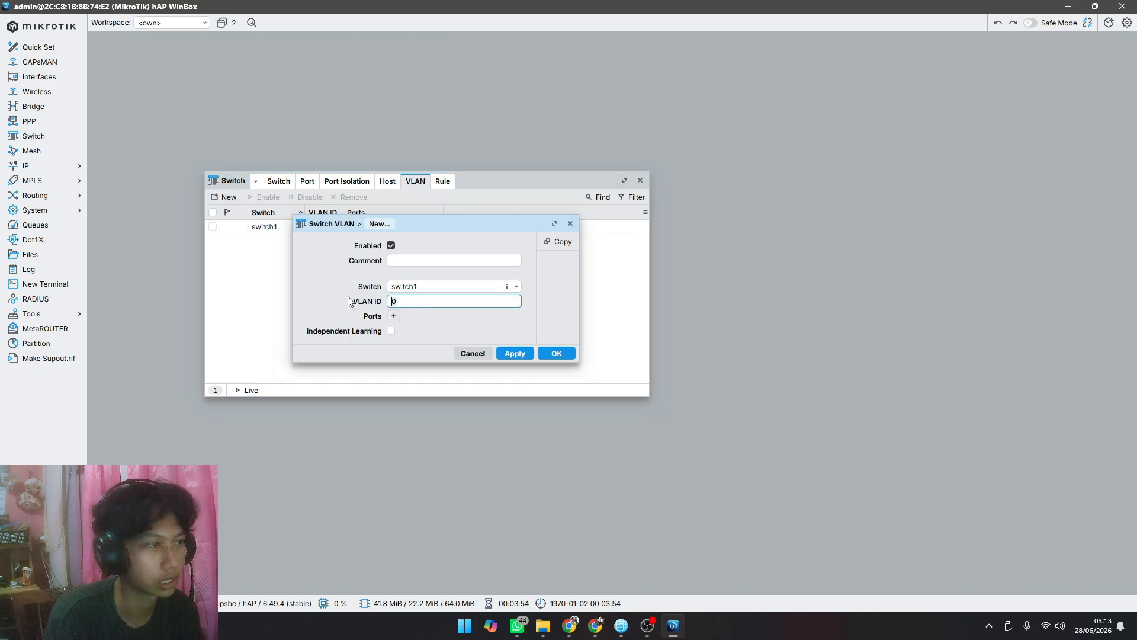
pyautogui.press('BackSpace')
pyautogui.write('20')
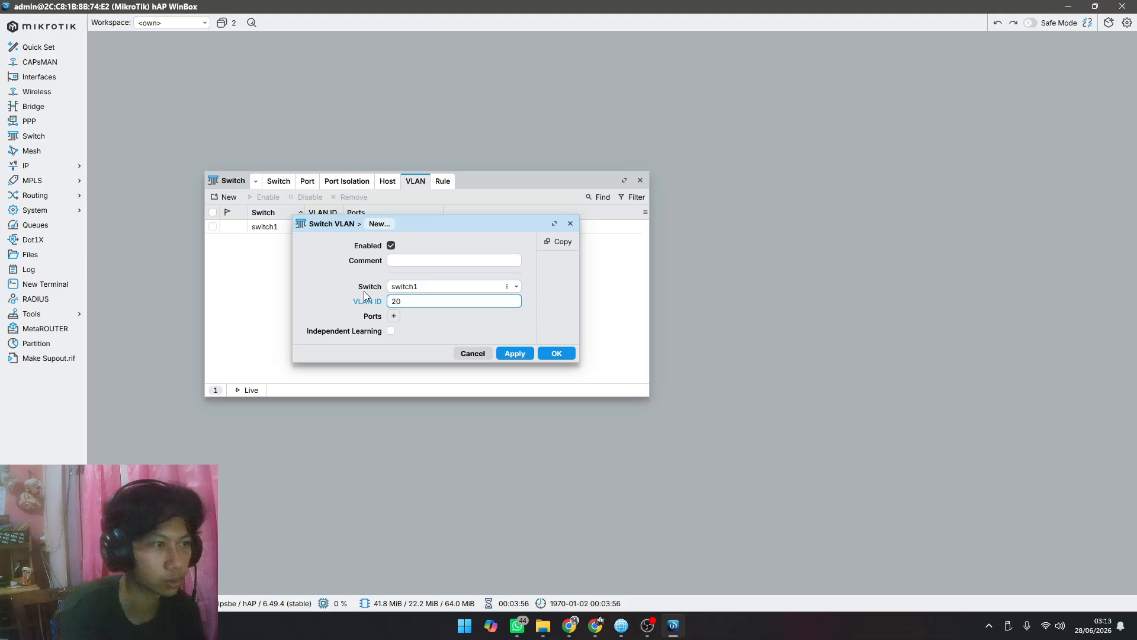
pyautogui.click(394, 315)
pyautogui.click(515, 317)
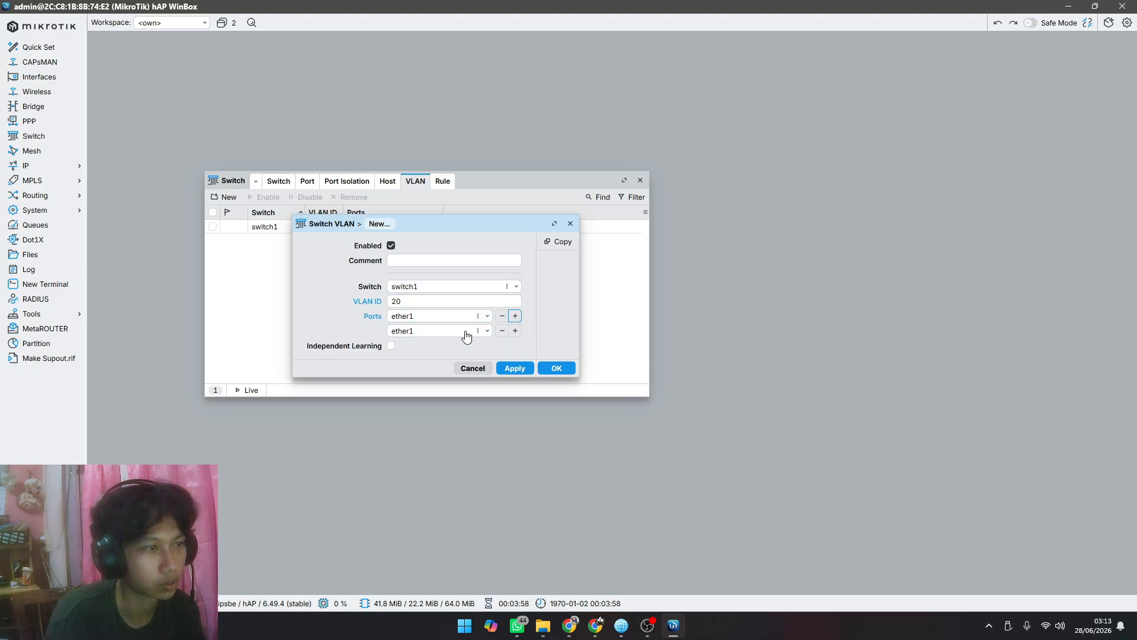
pyautogui.click(436, 333)
pyautogui.click(429, 375)
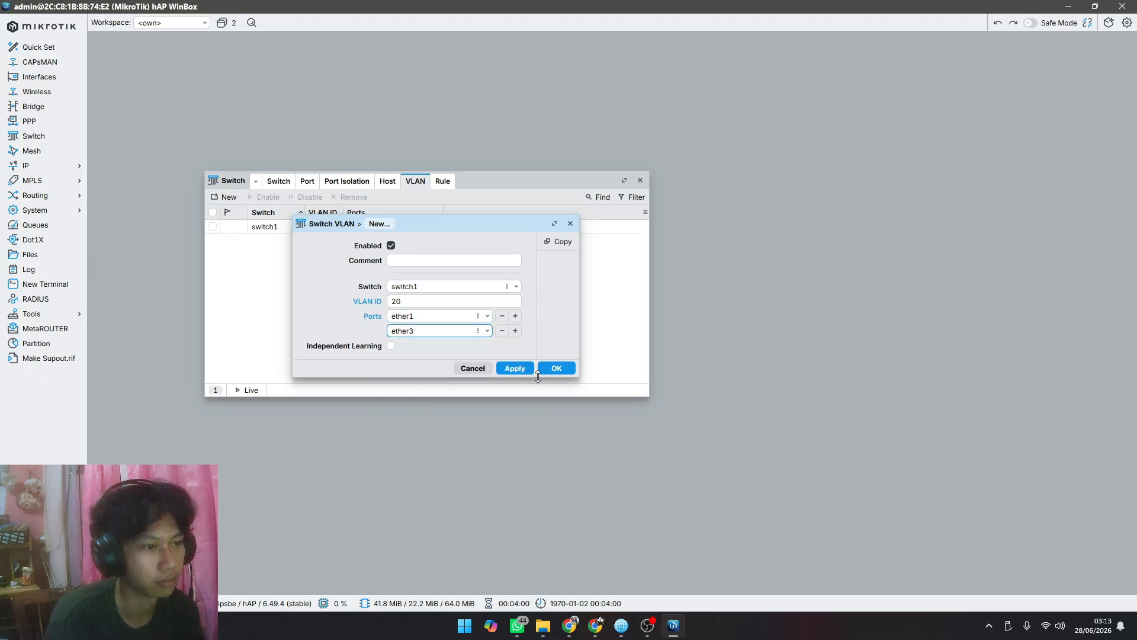
pyautogui.click(515, 368)
pyautogui.click(549, 368)
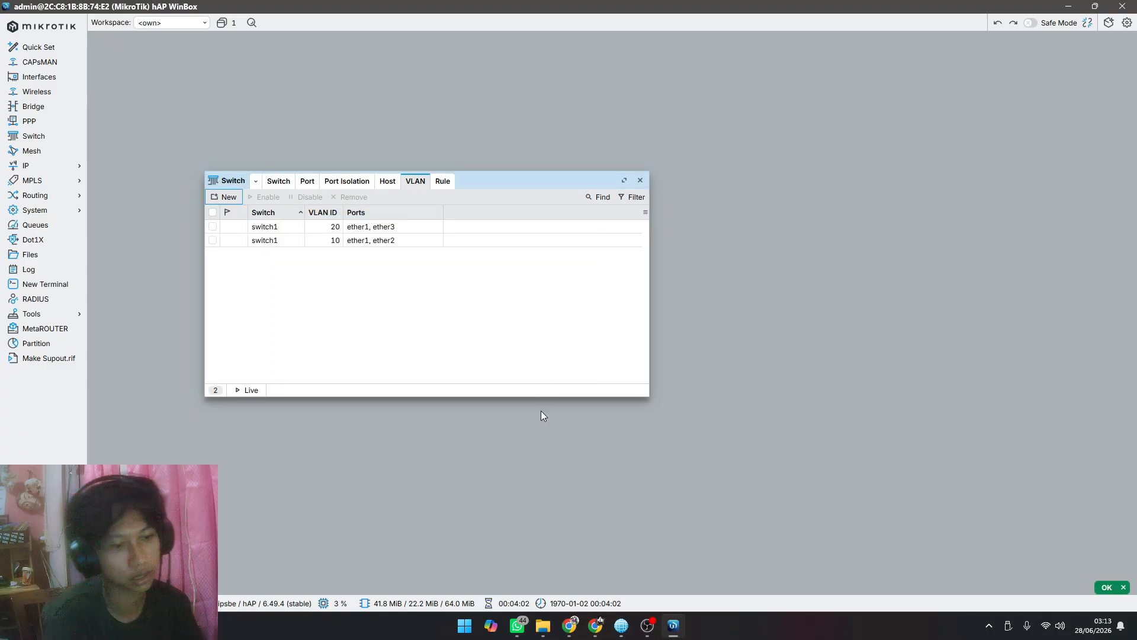
# Step: Switch to the Canva presentation and review the network diagram, the Mikrotik 2 switch page and the configuration checklist
pyautogui.click(569, 625)
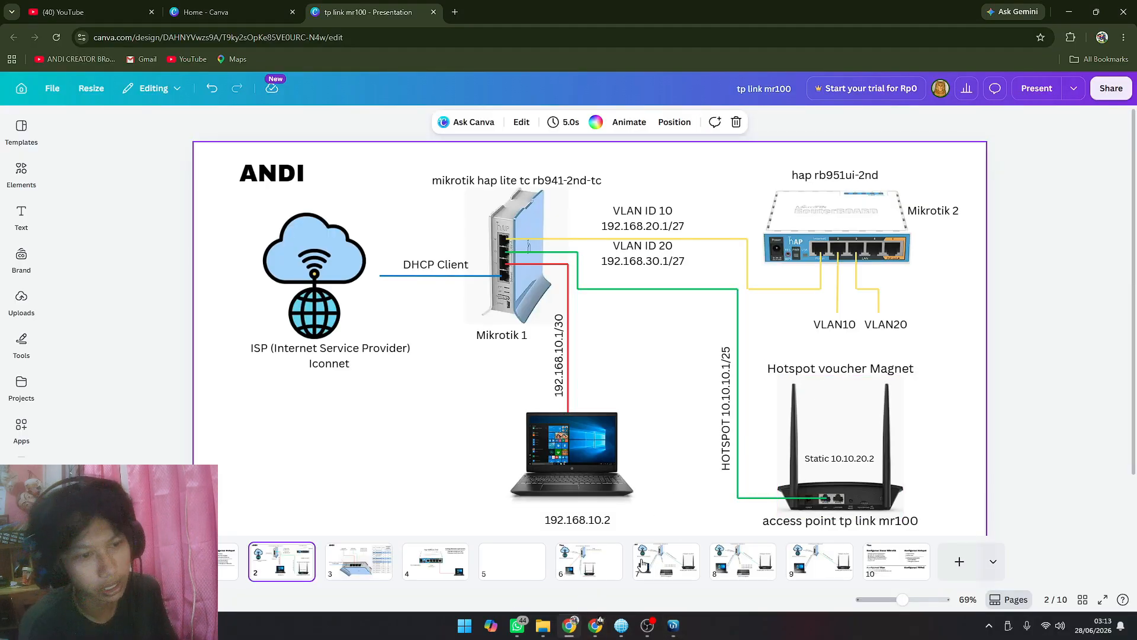
pyautogui.click(445, 566)
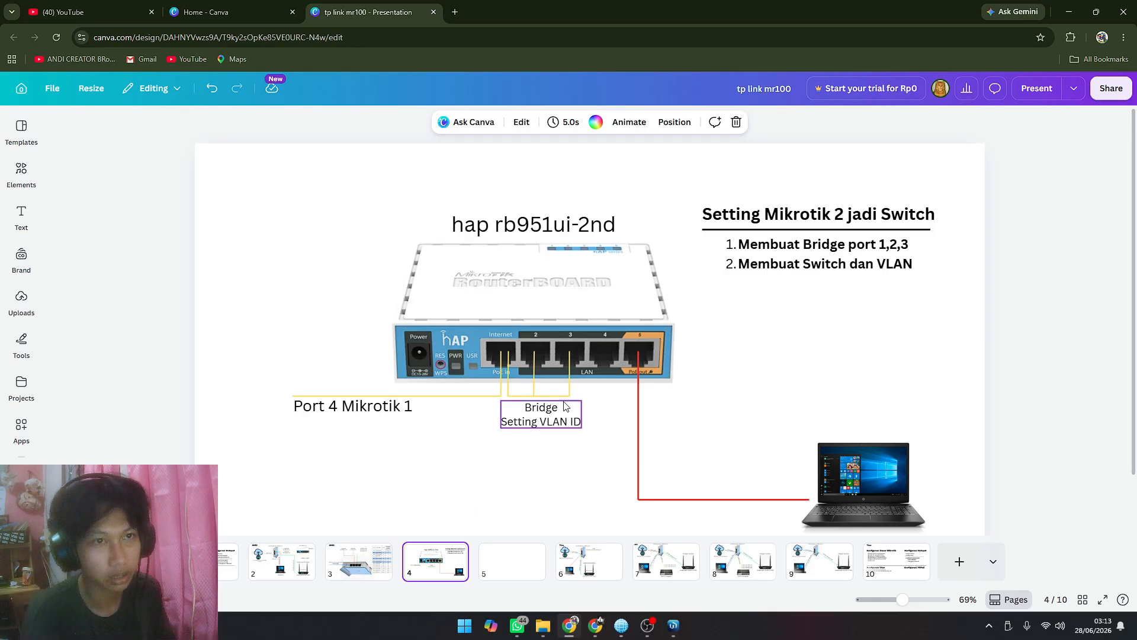
pyautogui.click(225, 560)
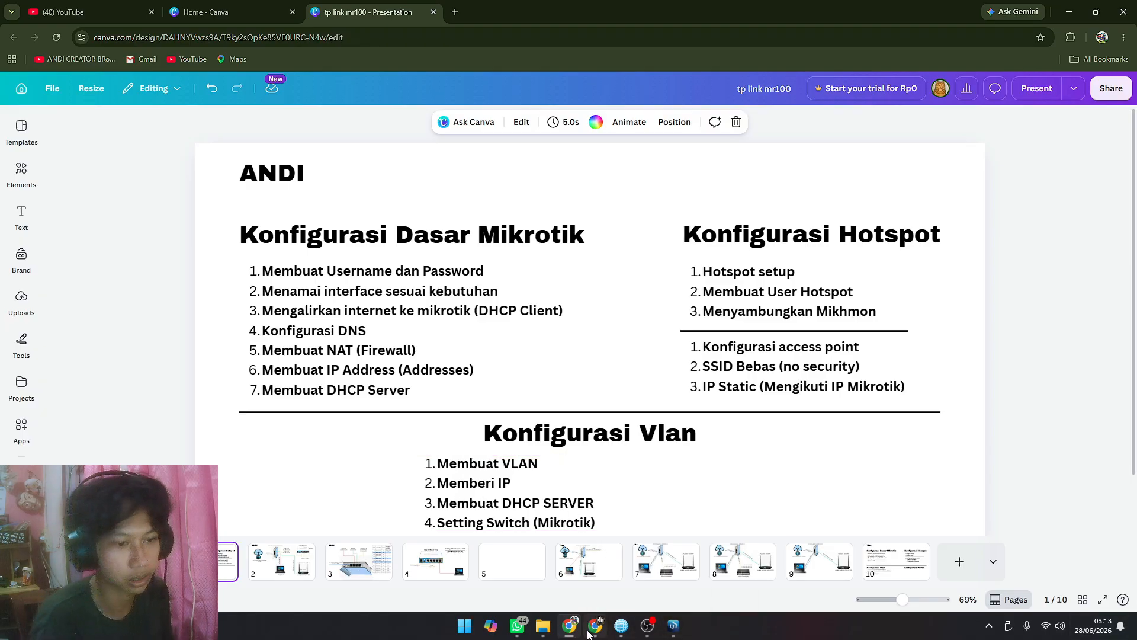
# Step: Show the network diagram on page 2, check the router connection in WinBox, and return to the Canva presentation
pyautogui.click(281, 559)
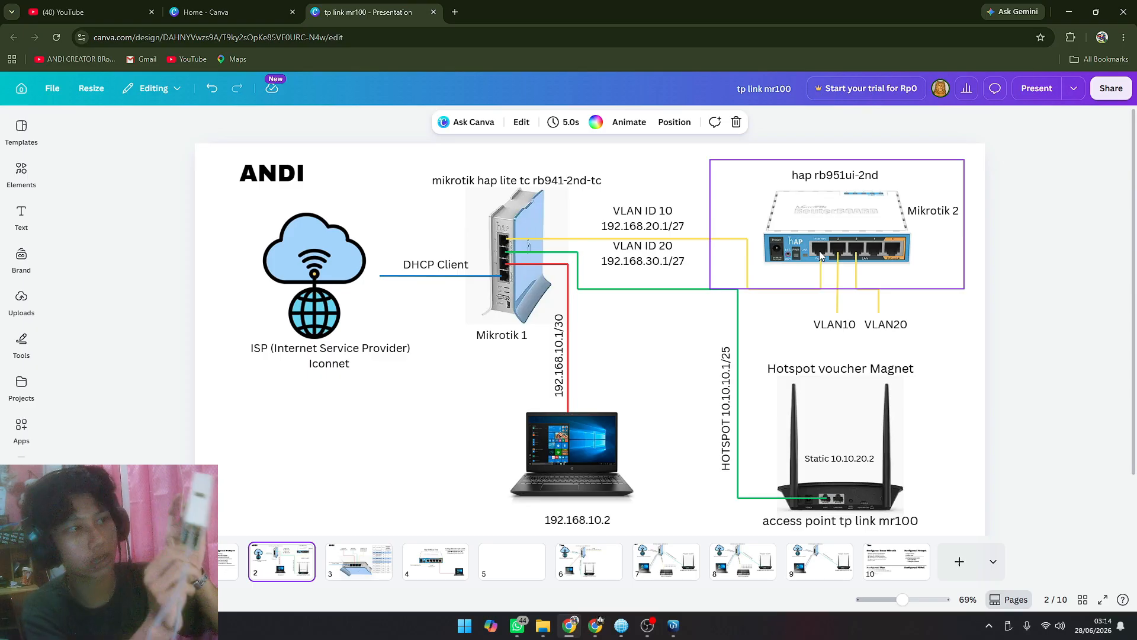
pyautogui.click(673, 629)
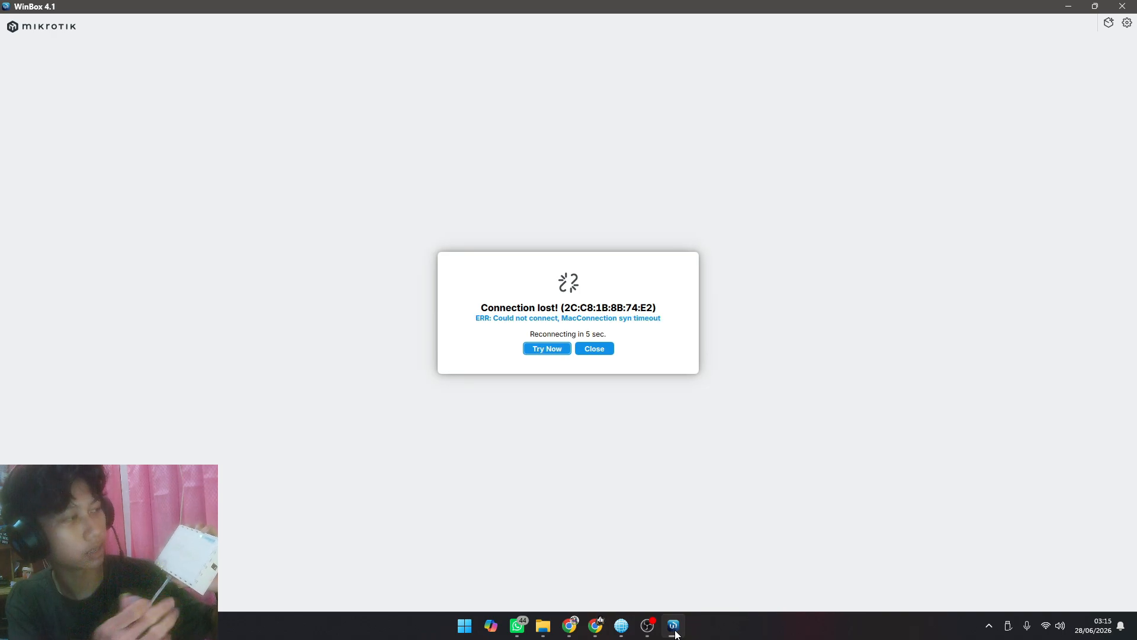
pyautogui.click(569, 626)
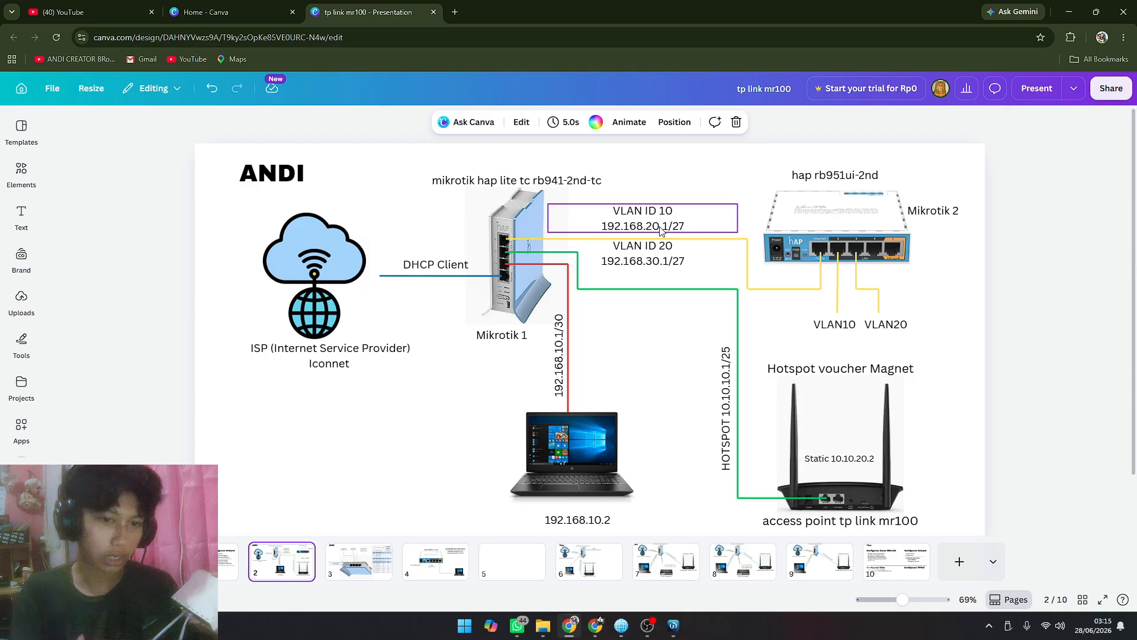
# Step: Turn off the computer's Wi-Fi and check the network status in the quick settings
pyautogui.click(1048, 626)
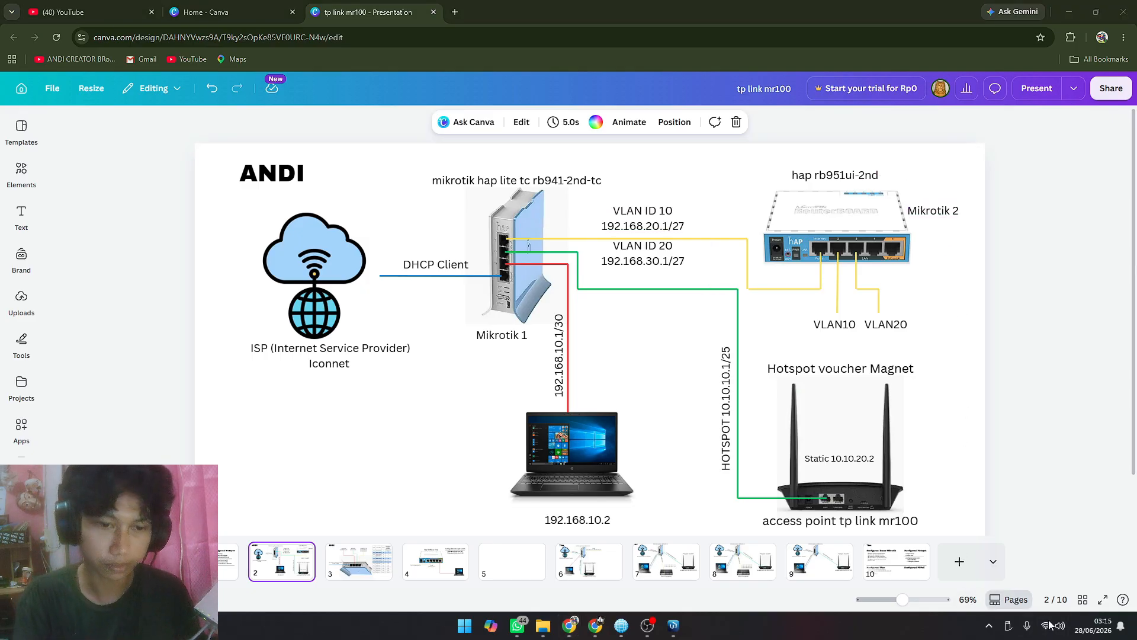
pyautogui.click(964, 385)
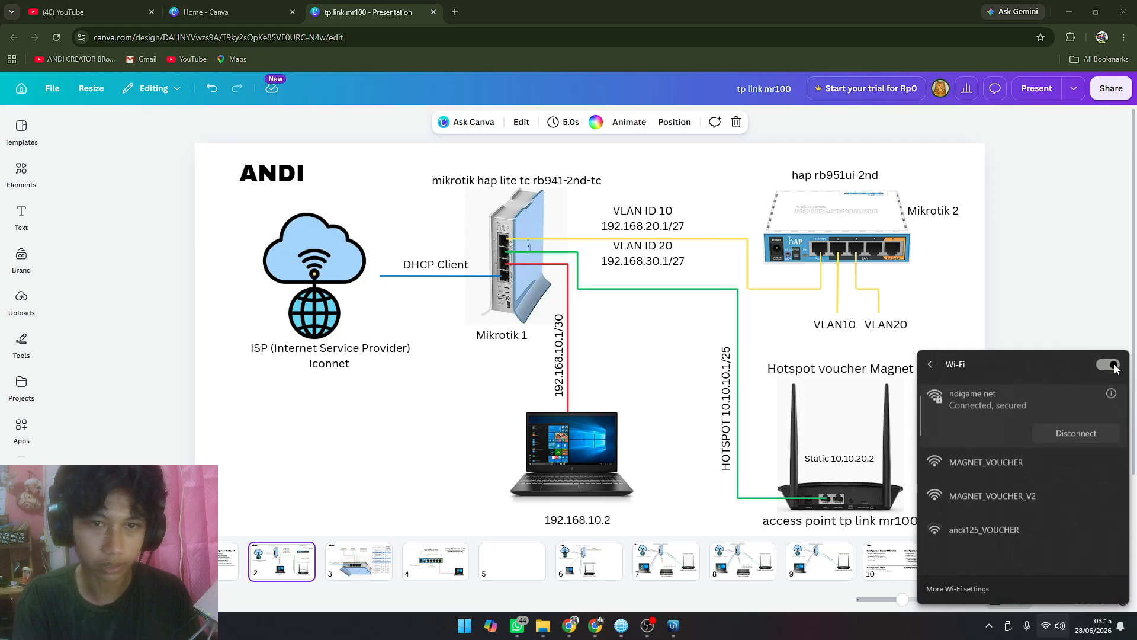
pyautogui.click(1109, 364)
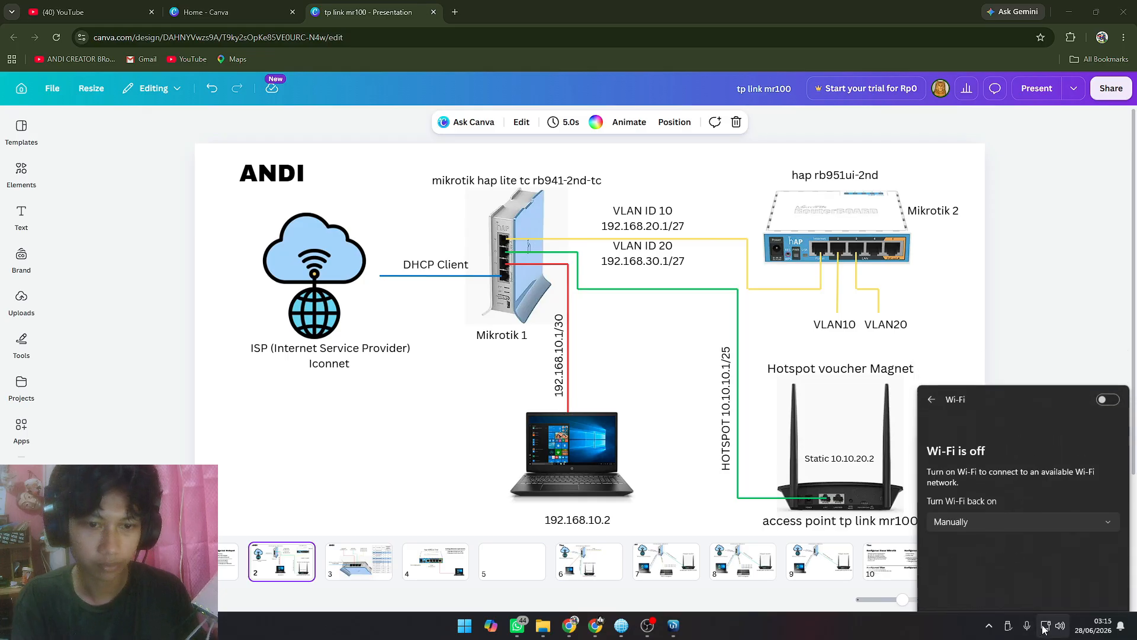
pyautogui.click(1039, 629)
pyautogui.click(1043, 628)
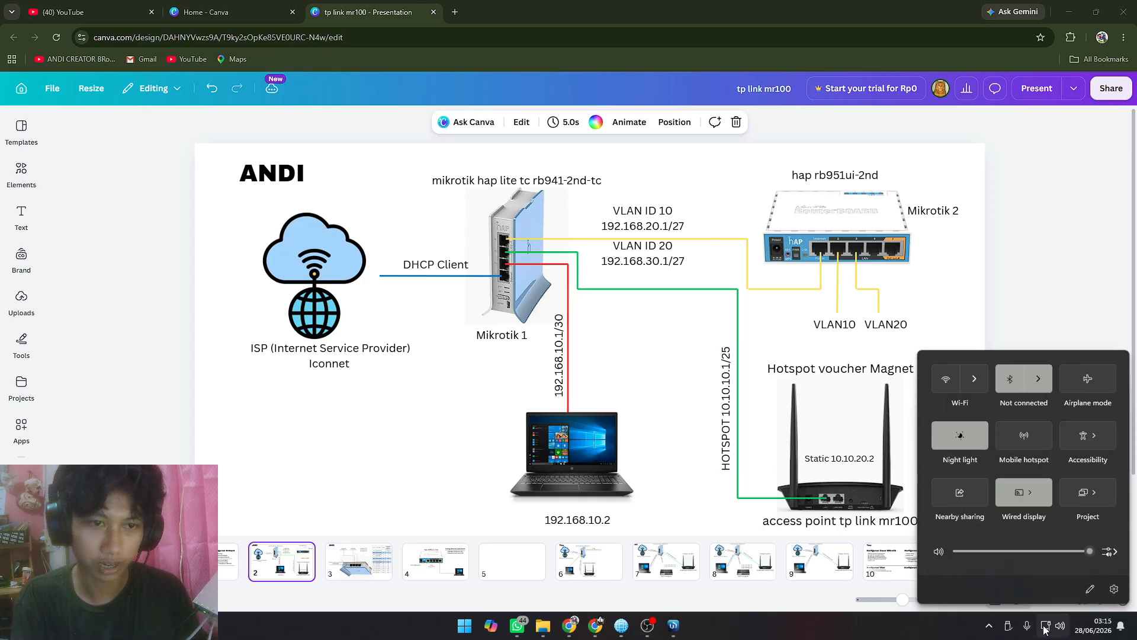
pyautogui.click(1044, 629)
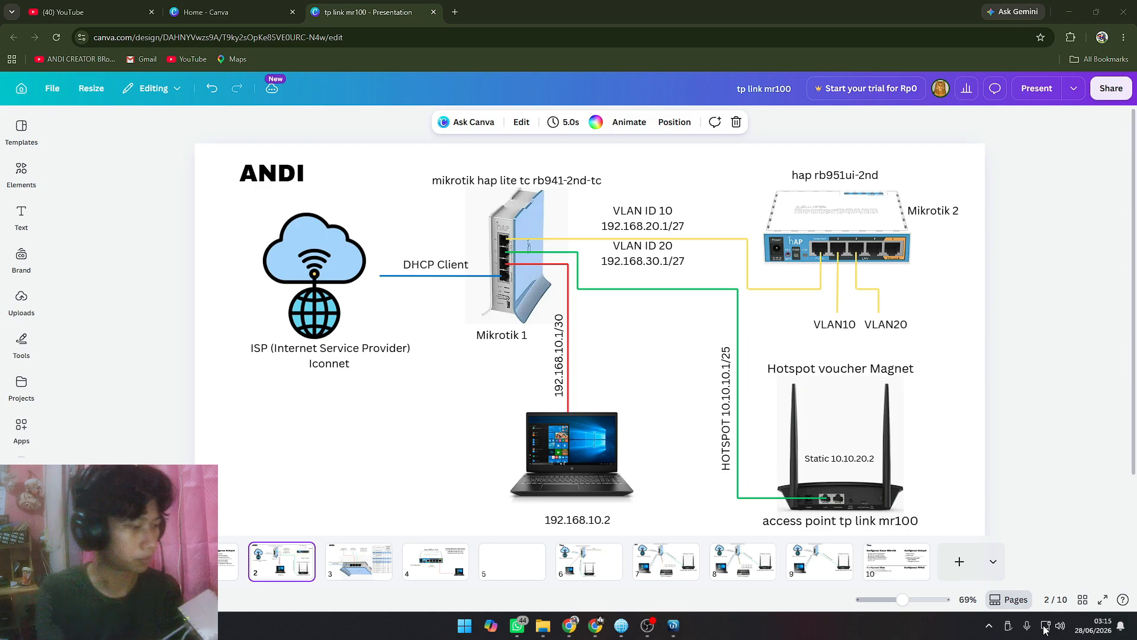
# Step: Open a Command Prompt and run ipconfig to check the IP address of the Ethernet adapter
pyautogui.press('super+r')
pyautogui.write('cmd')
pyautogui.press('Return')
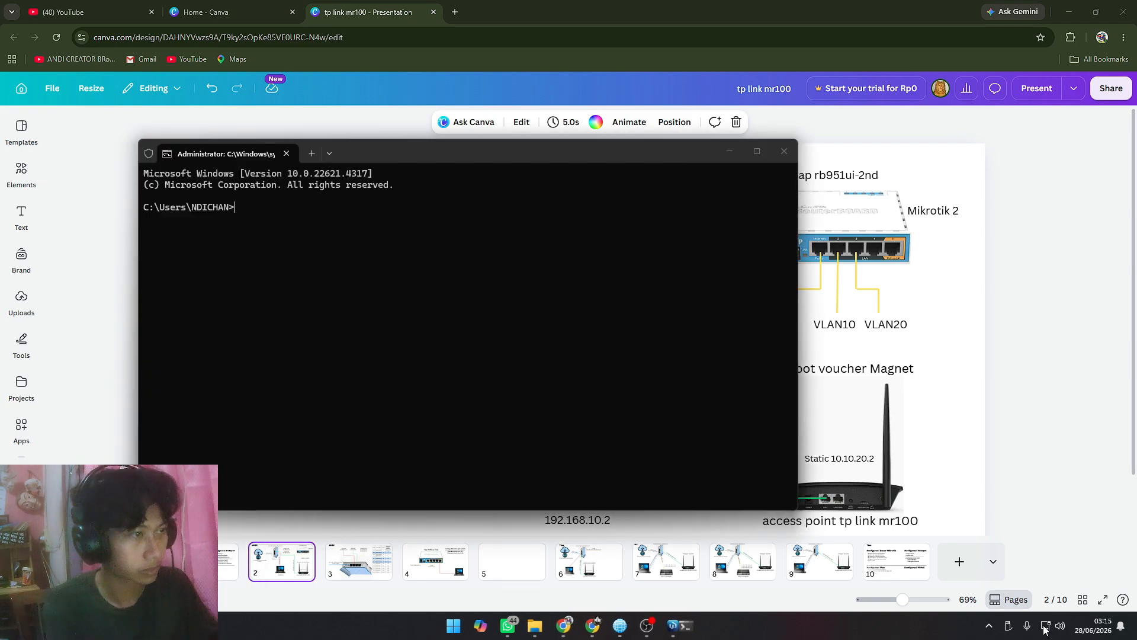
pyautogui.write('ip')
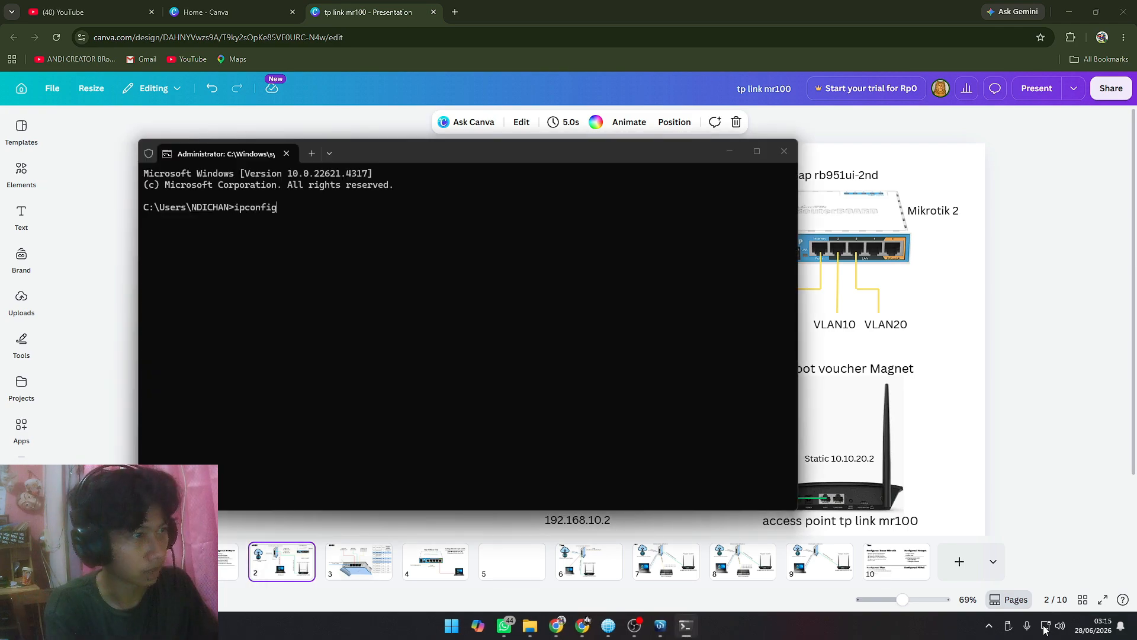
pyautogui.write('config')
pyautogui.press('Return')
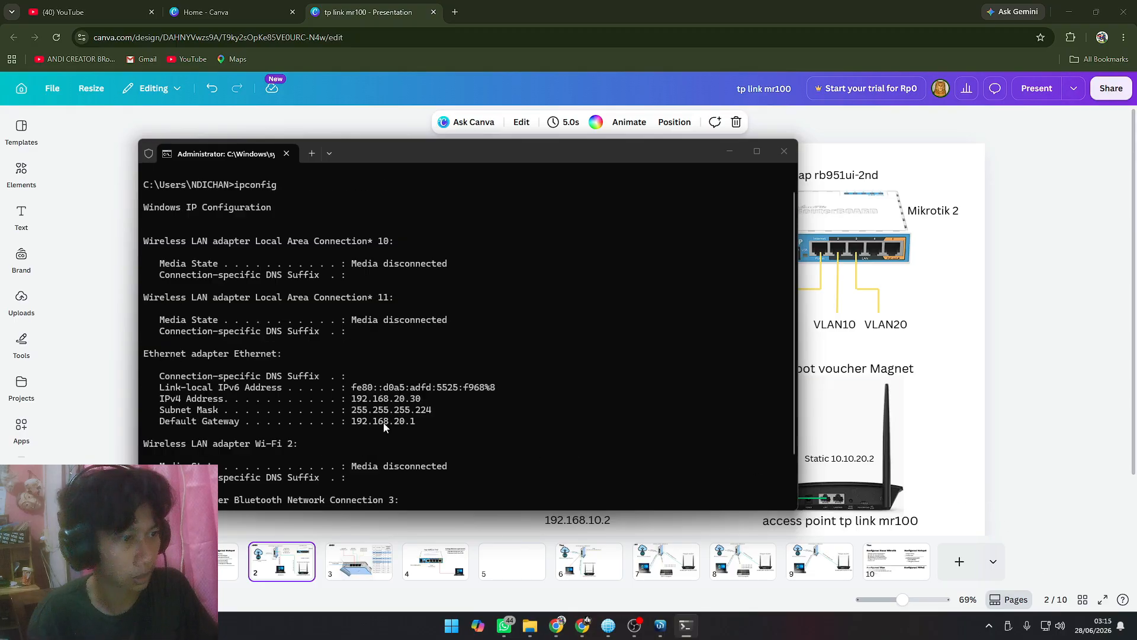
# Step: Compare the Ethernet adapter's IPv4 address with the VLAN ID 10 subnet in the diagram, and close the Command Prompt
pyautogui.moveTo(424, 344)
pyautogui.mouseDown()
pyautogui.moveTo(347, 339)
pyautogui.moveTo(403, 345)
pyautogui.mouseUp()
pyautogui.click(402, 341)
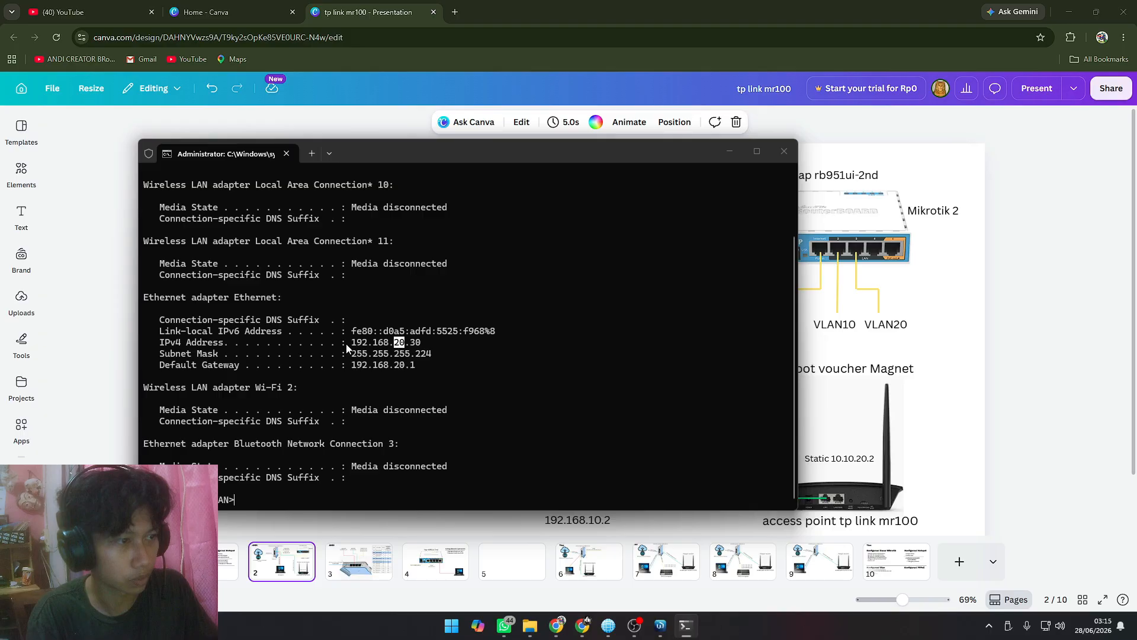
pyautogui.moveTo(450, 148); pyautogui.dragTo(640, 260)
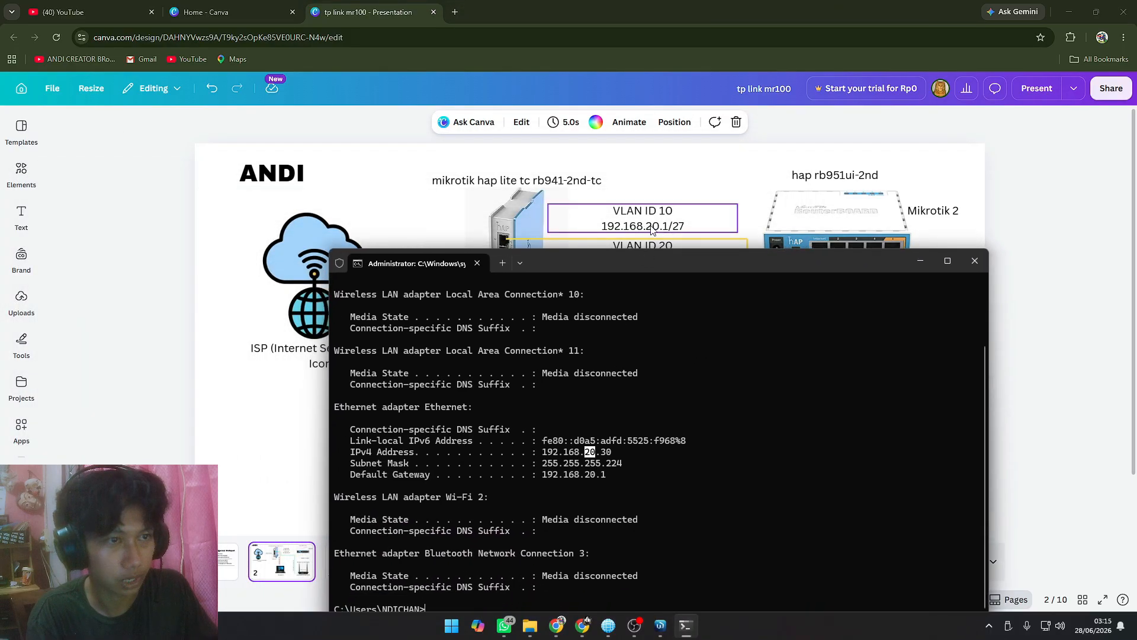
pyautogui.moveTo(655, 255); pyautogui.dragTo(629, 233)
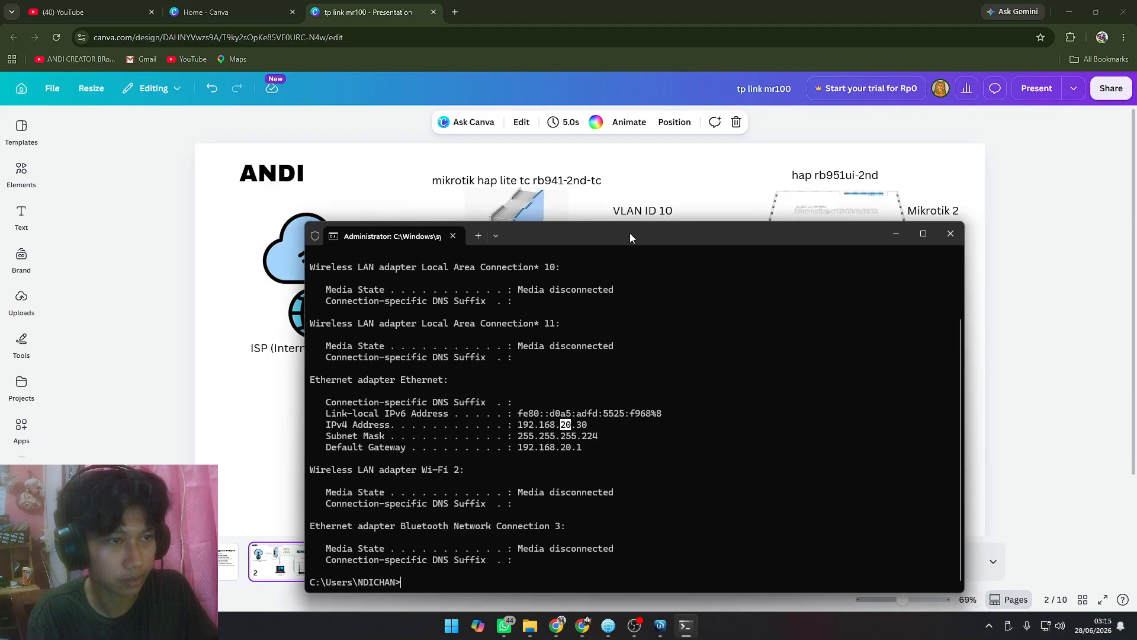
pyautogui.click(958, 225)
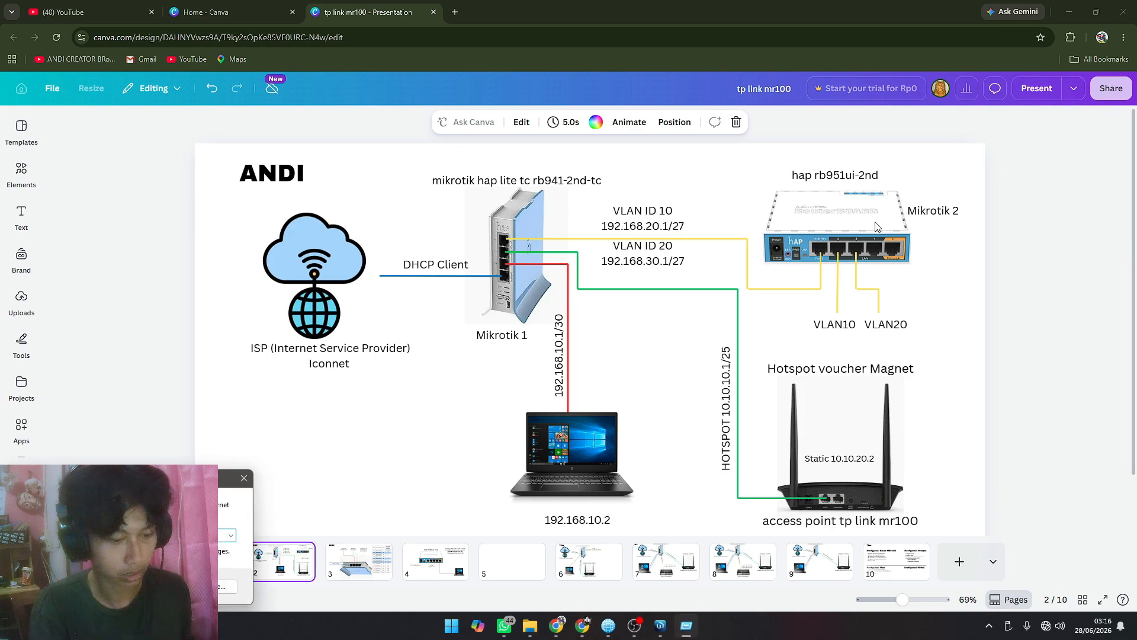
# Step: Run ipconfig in a new Command Prompt, highlight the Ethernet adapter's IPv4 address to check the VLAN 20 lease, and close the window
pyautogui.press('Return')
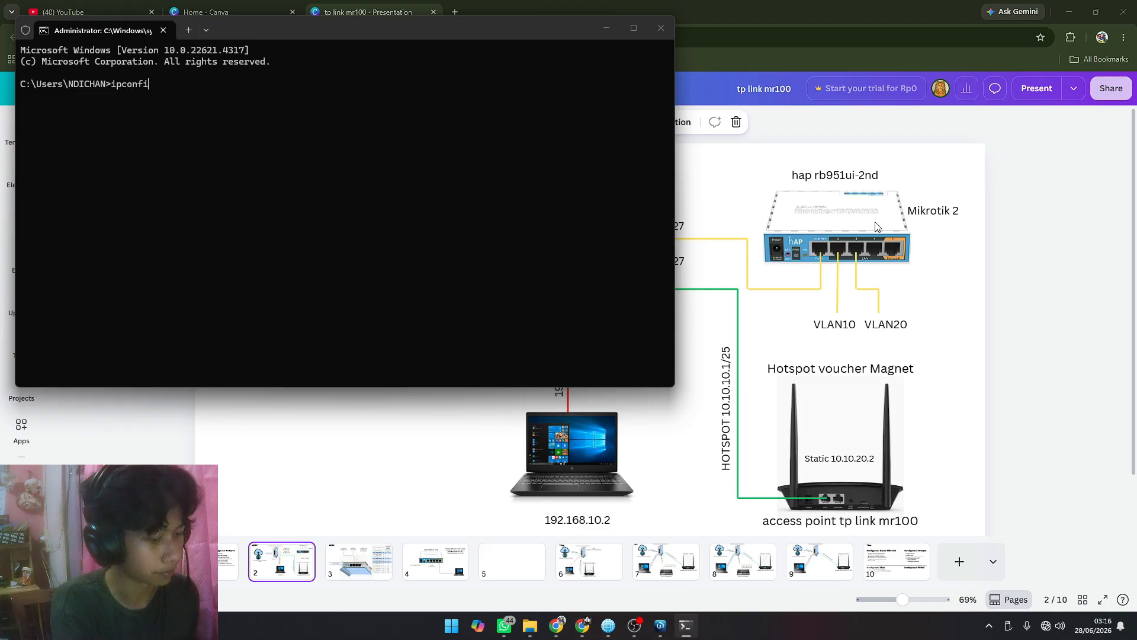
pyautogui.press('Return')
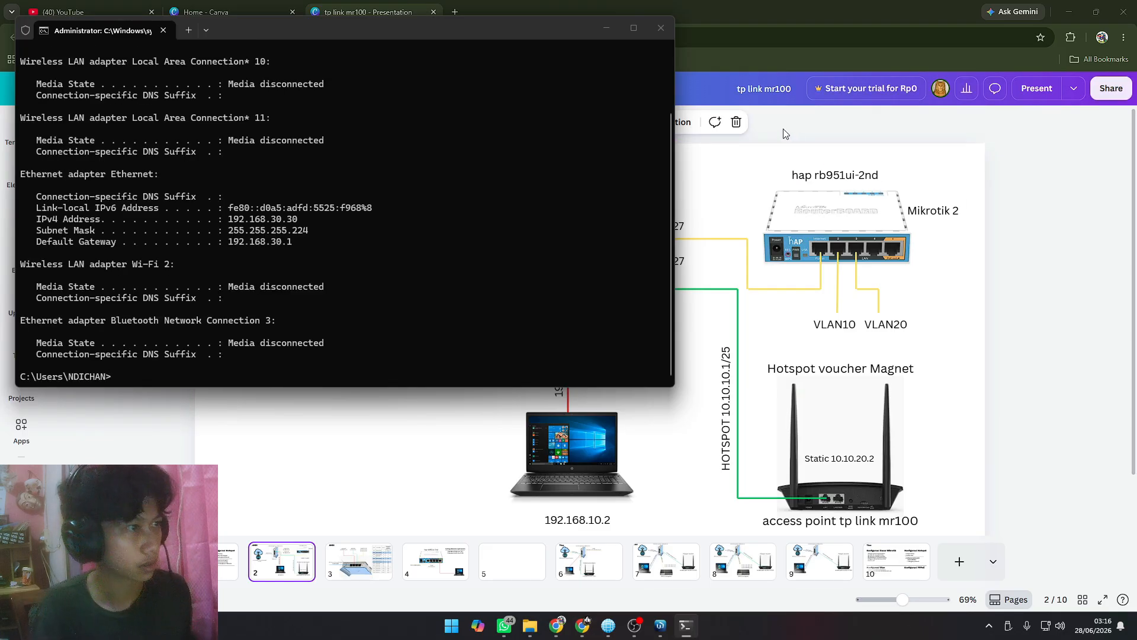
pyautogui.moveTo(324, 220); pyautogui.dragTo(190, 219)
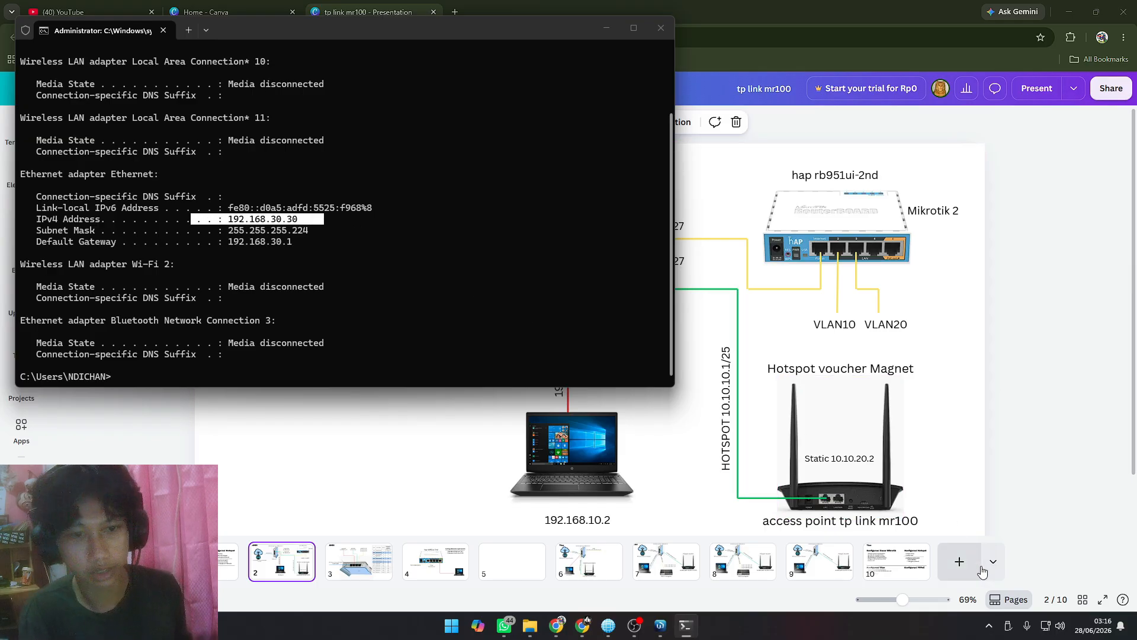
pyautogui.click(1045, 626)
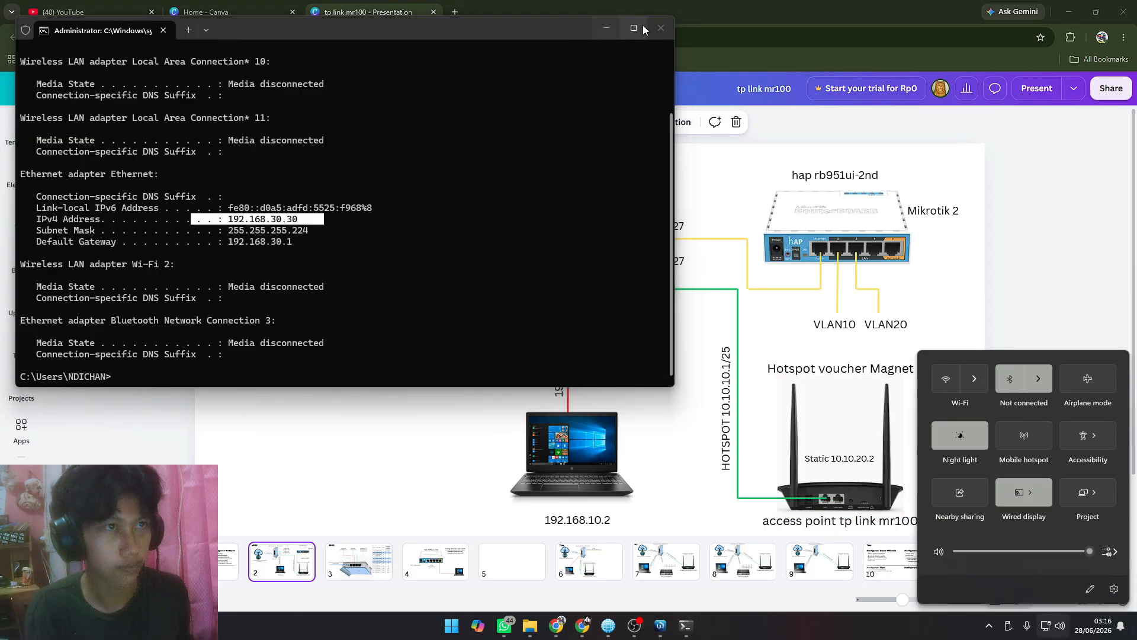
pyautogui.click(662, 26)
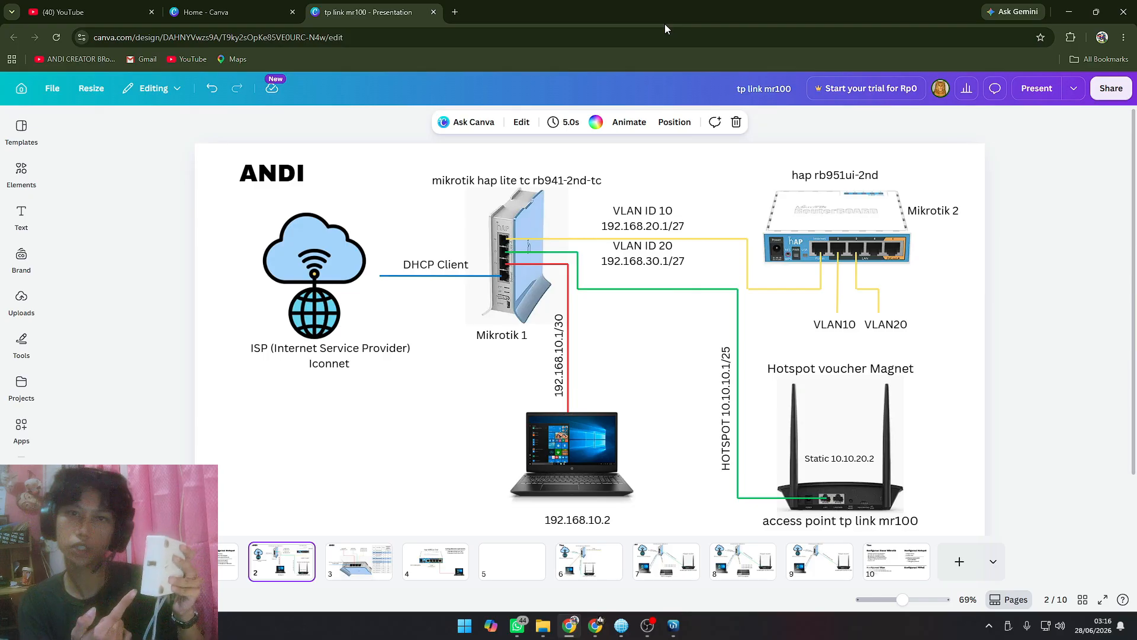
# Step: Review the configuration checklist on page 1, the Mikrotik 2 switch page and the network diagram on page 2 of the presentation
pyautogui.click(228, 556)
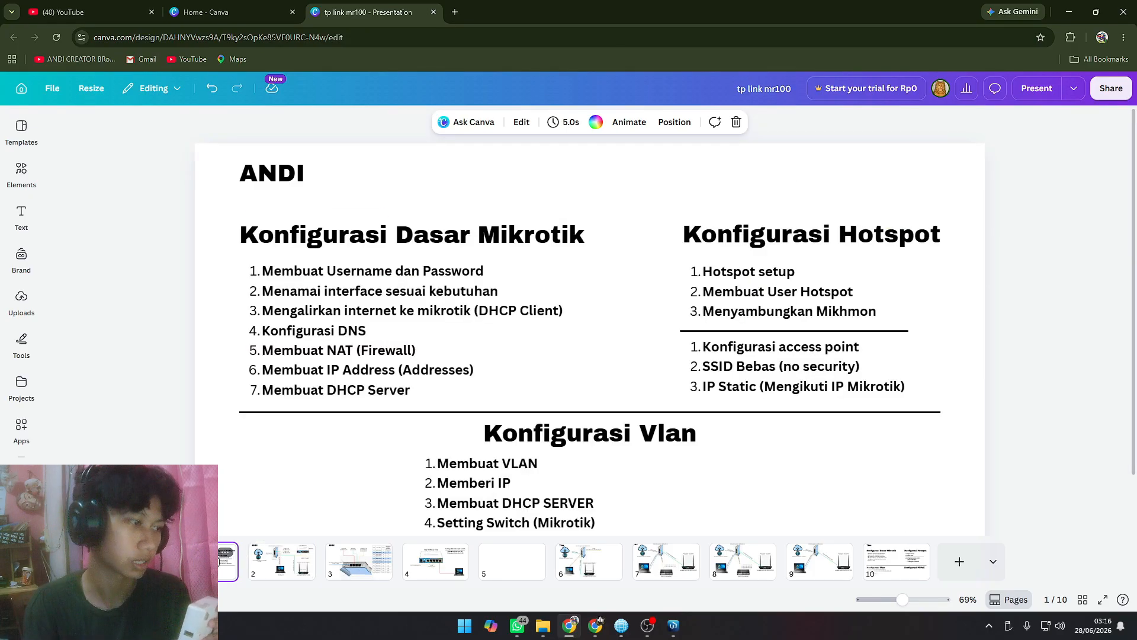
pyautogui.scroll(-1, 392, 475)
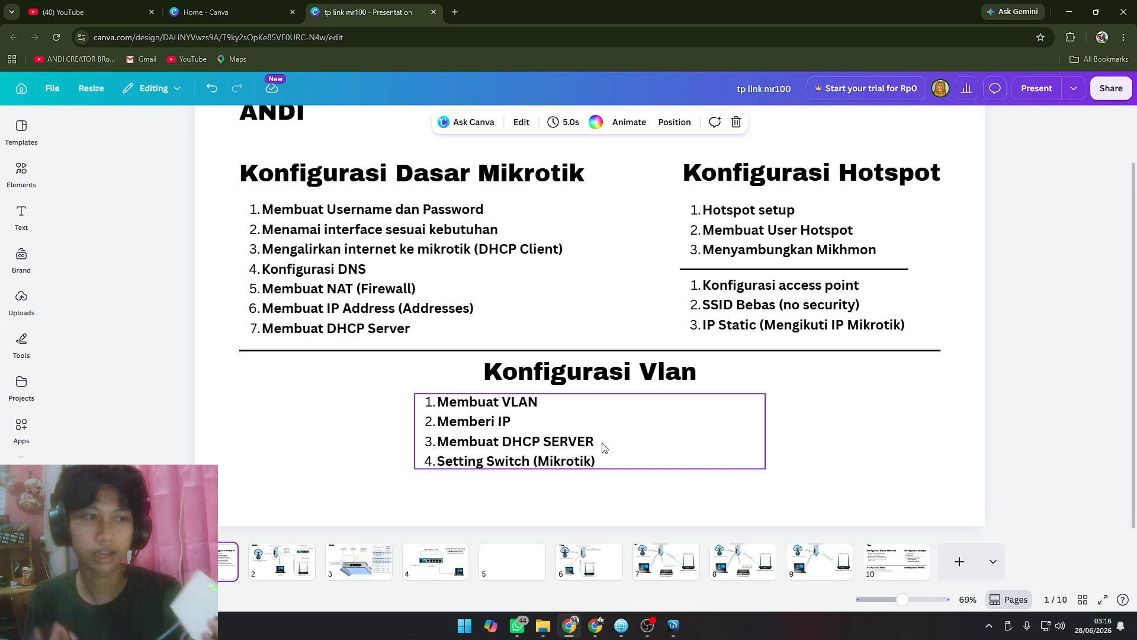
pyautogui.click(442, 570)
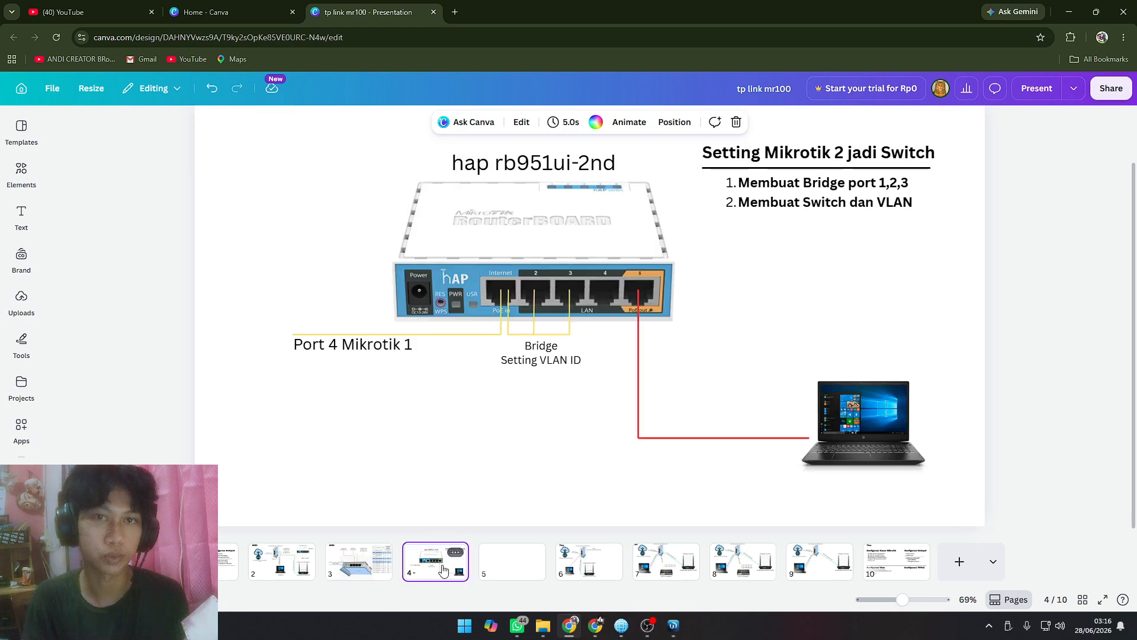
pyautogui.click(359, 560)
pyautogui.click(294, 562)
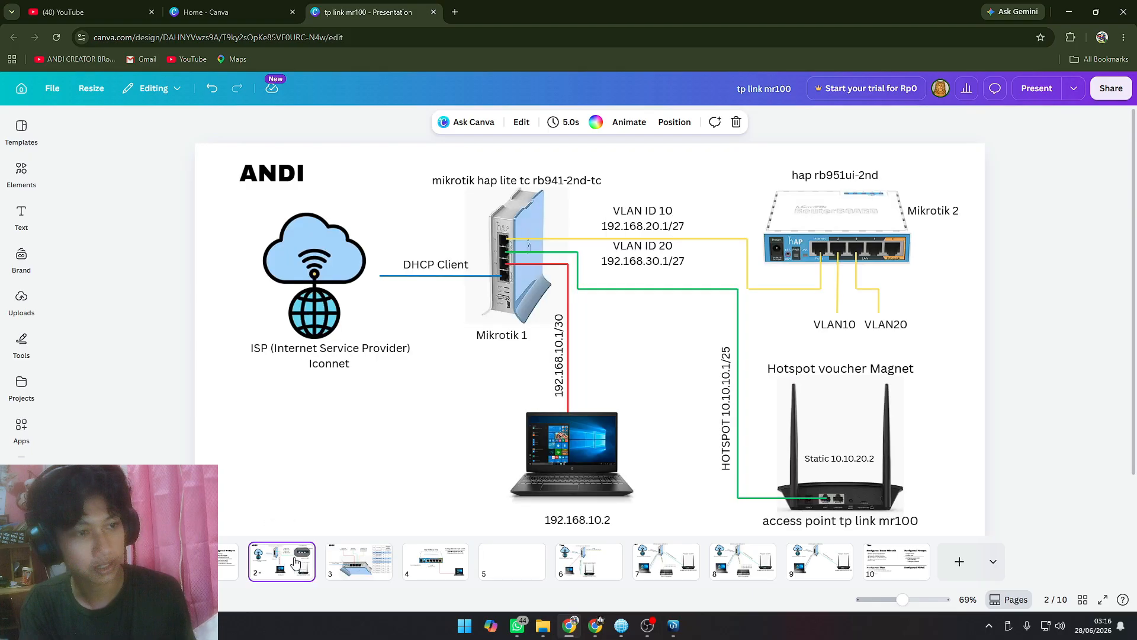